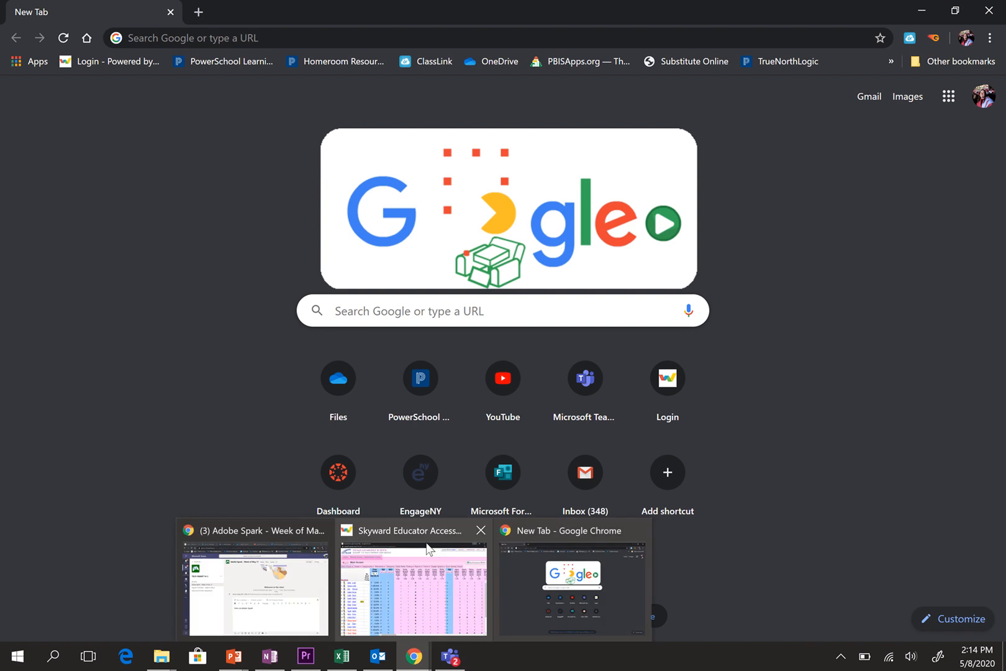
Minimize the open browser windows and bring the Chrome window with the empty new tab back to the front
click(921, 10)
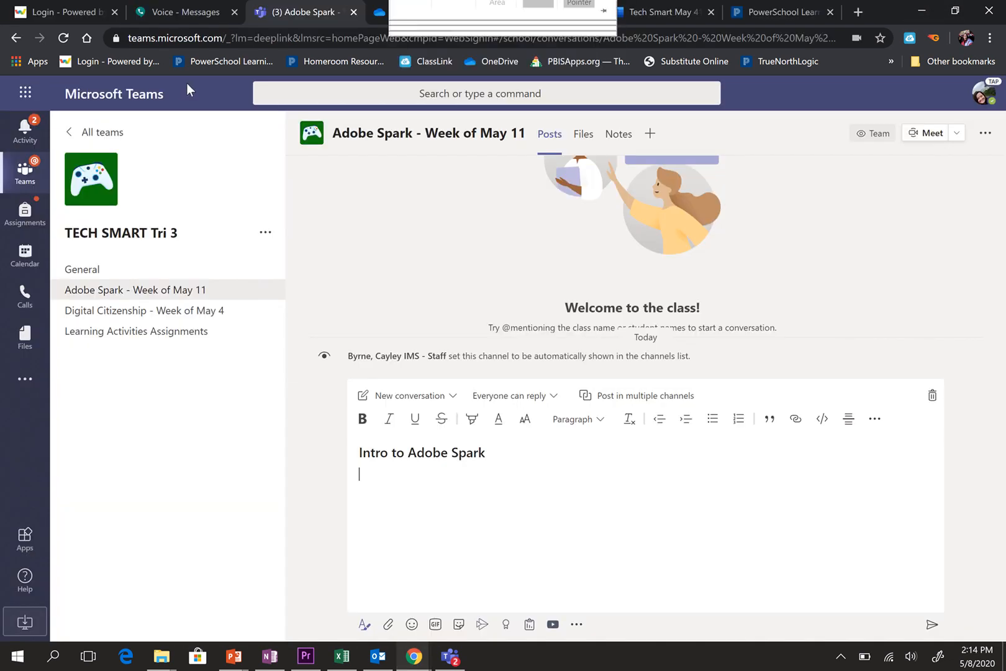
click(926, 12)
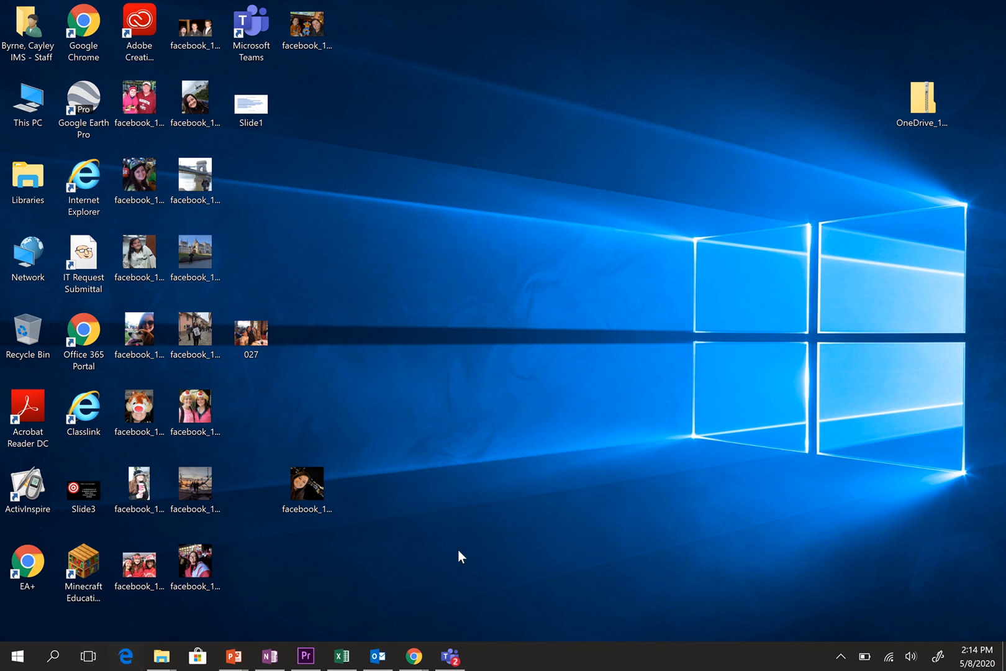
mouse_move(411, 662)
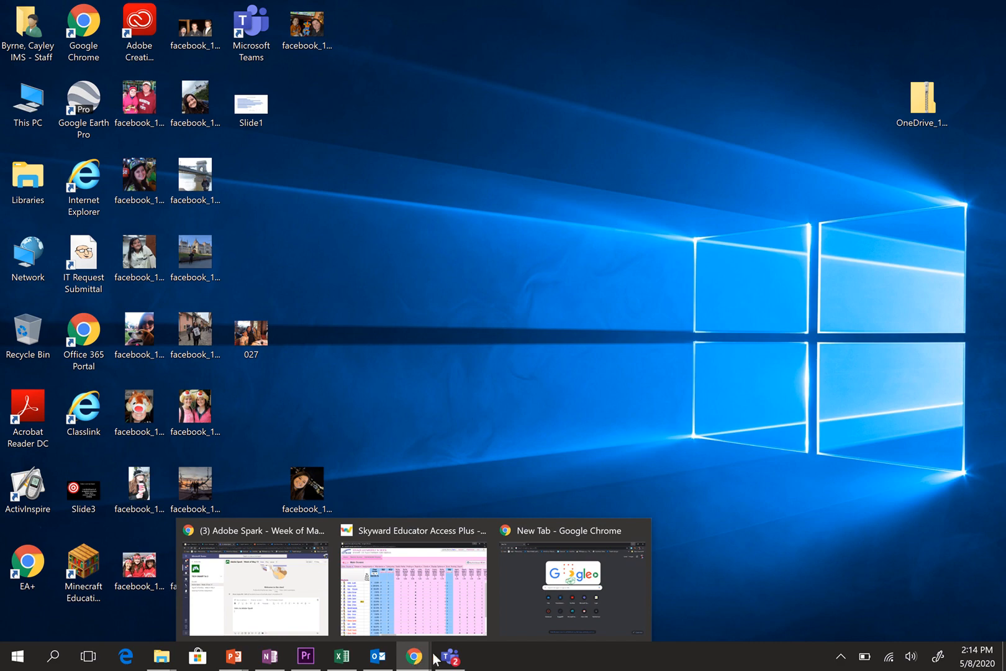
click(557, 618)
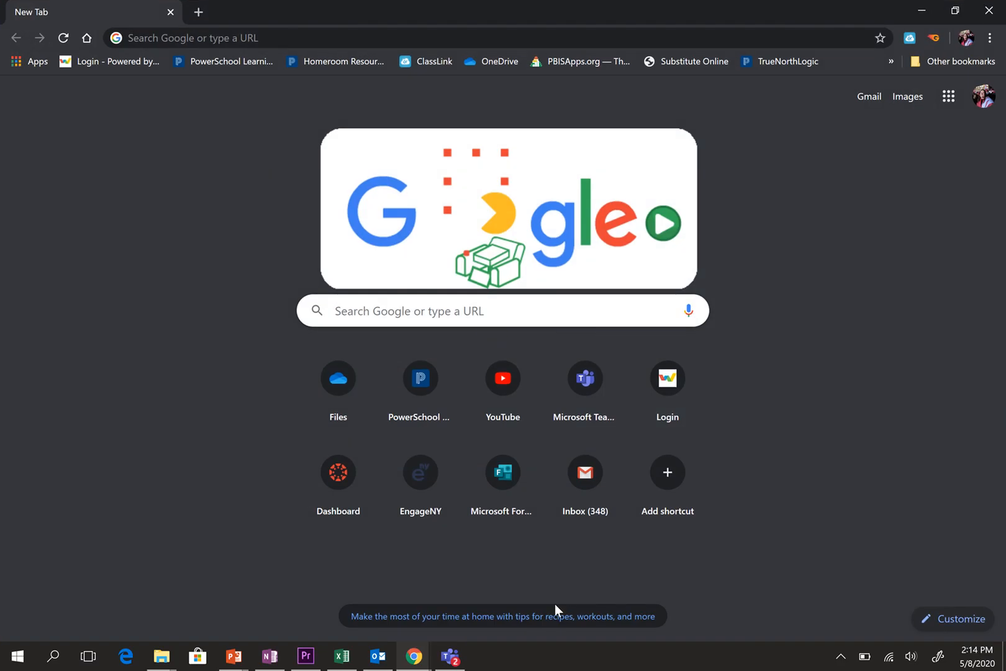
Search the web for "adobe spark" and open the spark.adobe.com result
click(199, 31)
text(adobe spark)
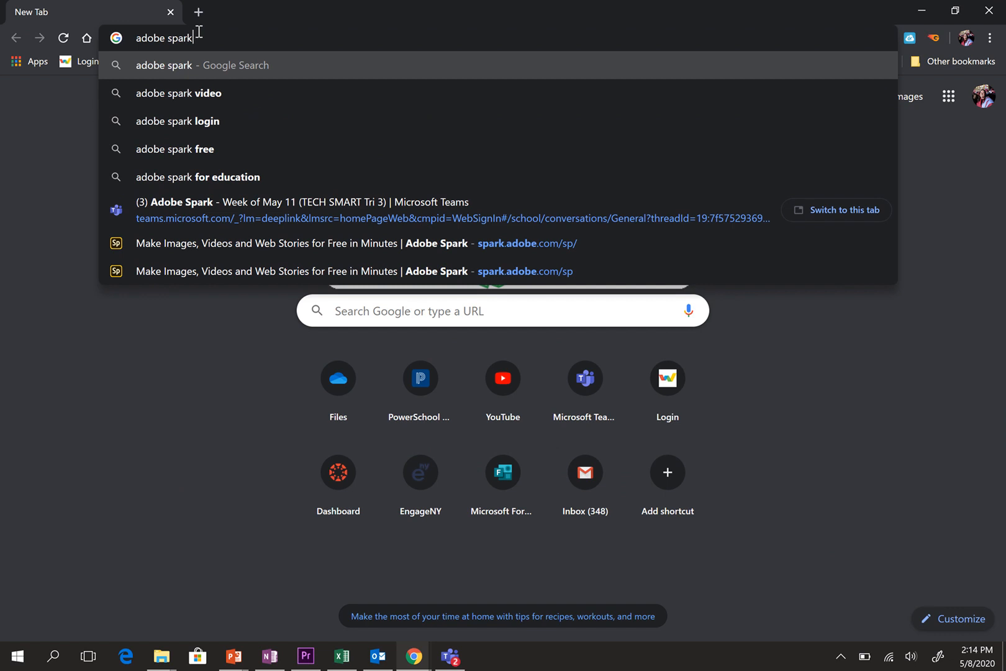
key(Return)
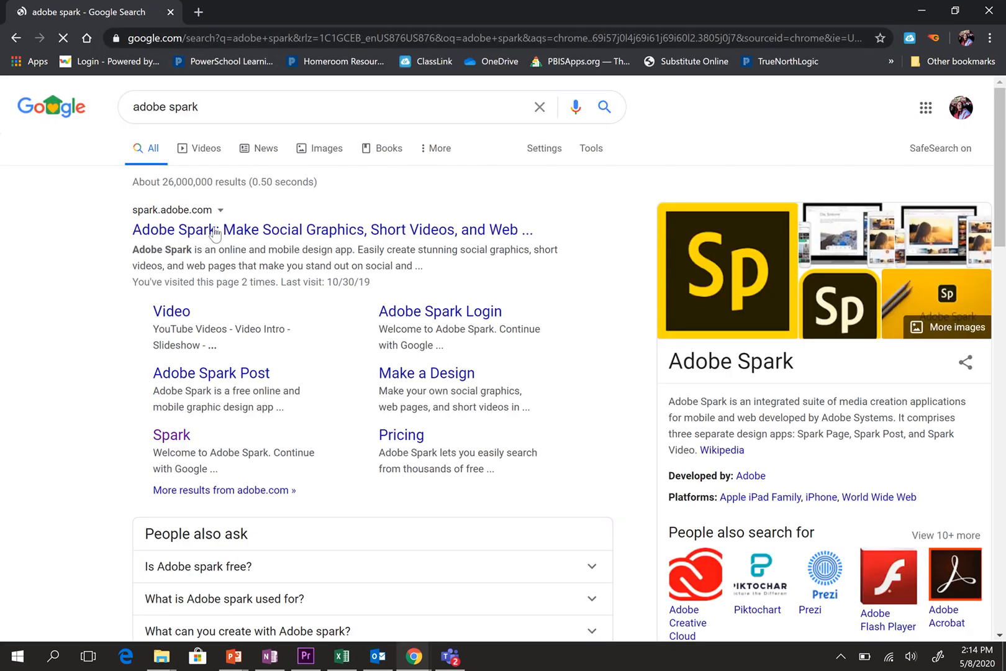
click(167, 231)
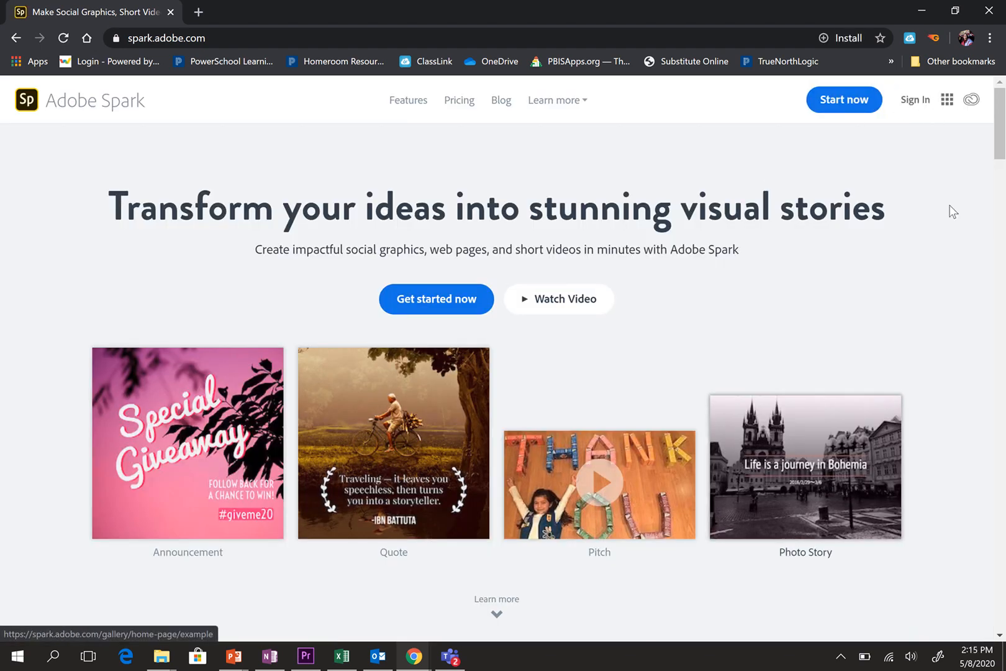
Start signing in to Adobe Spark with a teacher or student school account, going as far as the email address field
click(912, 105)
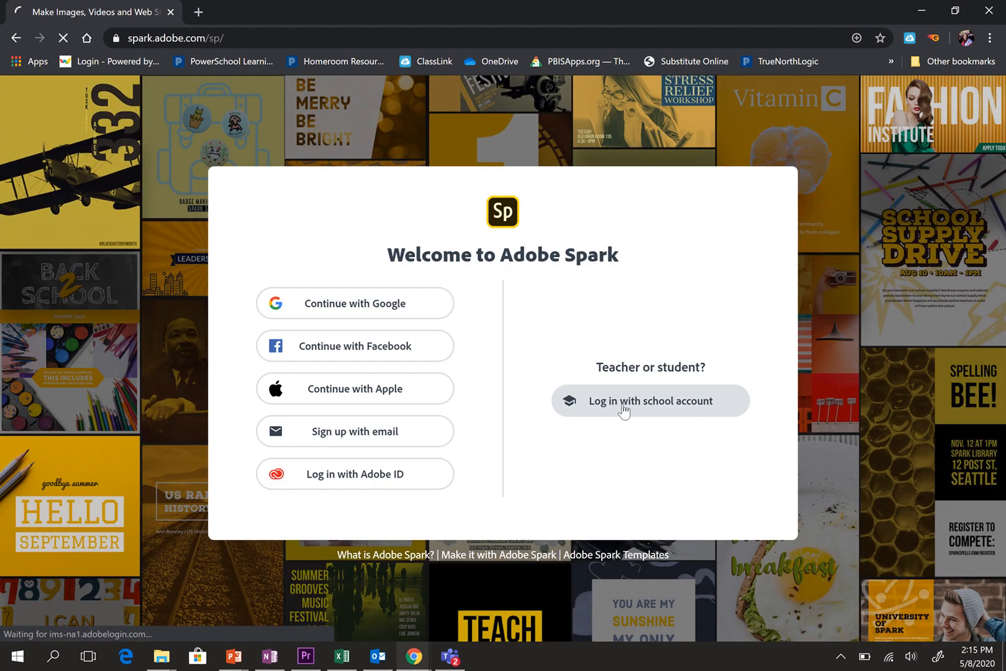
click(624, 410)
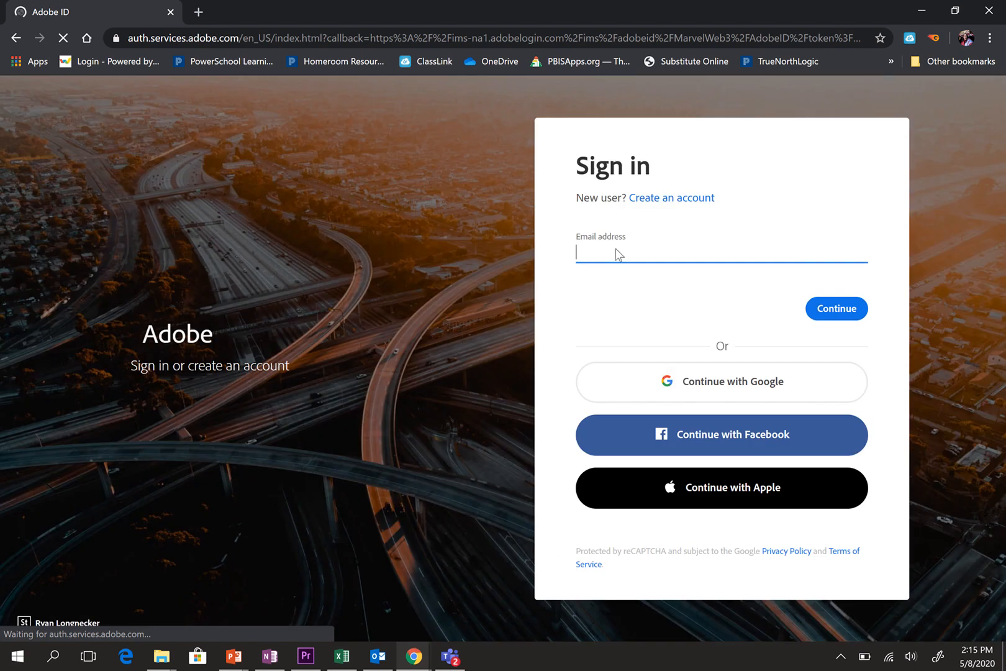
click(598, 255)
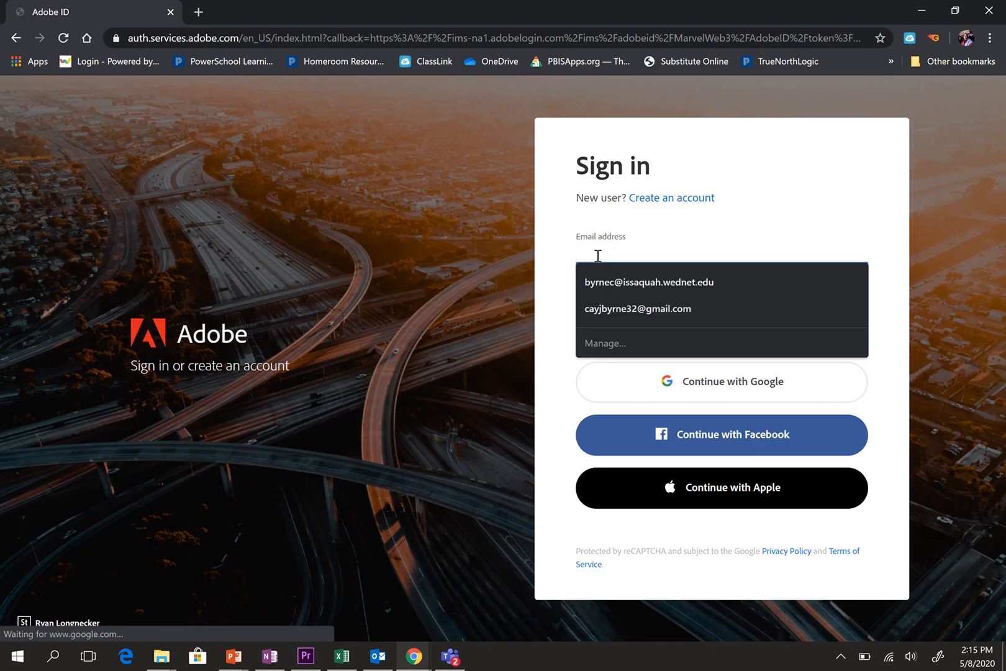
click(721, 170)
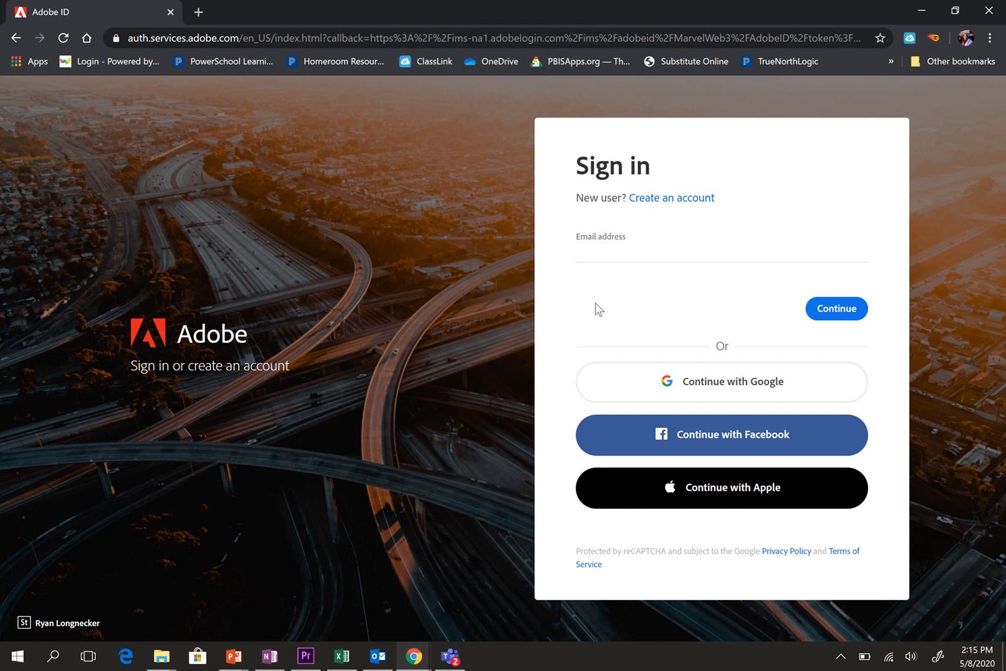
click(411, 25)
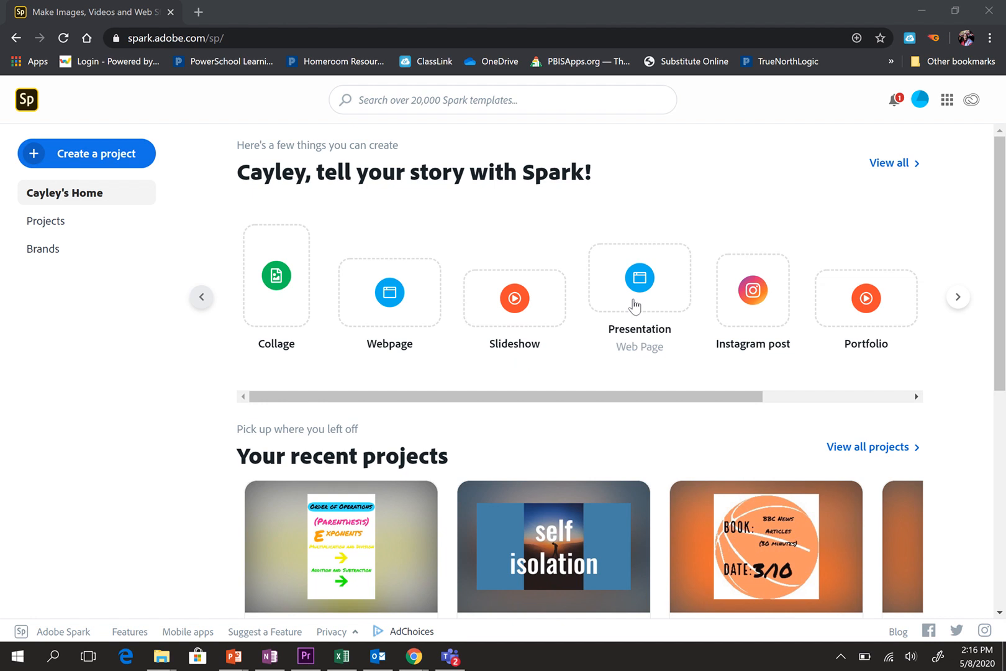
Look through the recent projects and the classroom templates on the Spark home page
scroll(606, 296, down, 5)
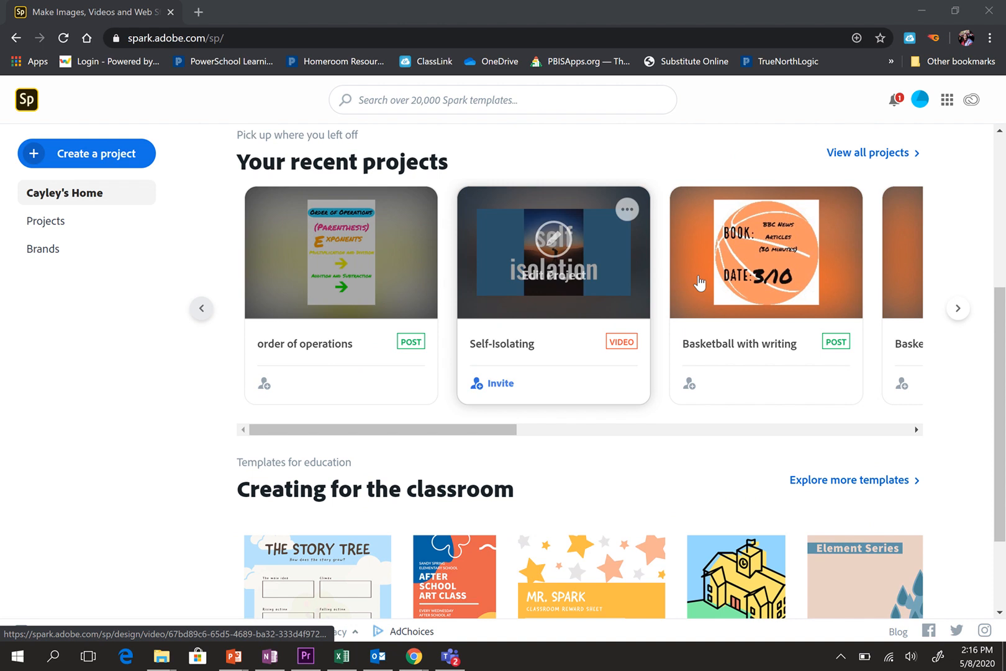
click(955, 316)
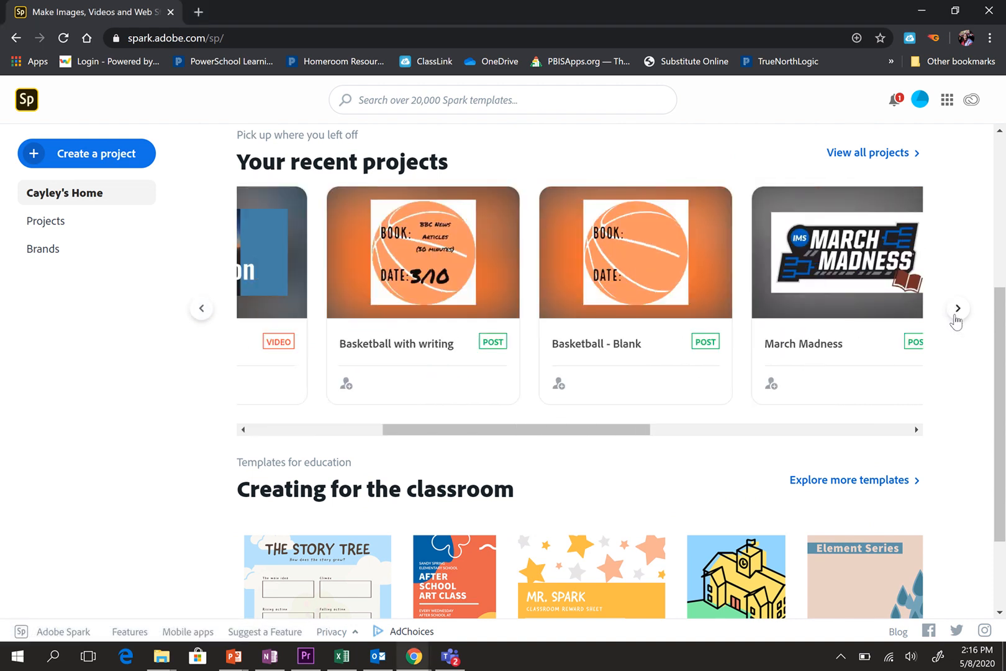
click(955, 318)
click(956, 308)
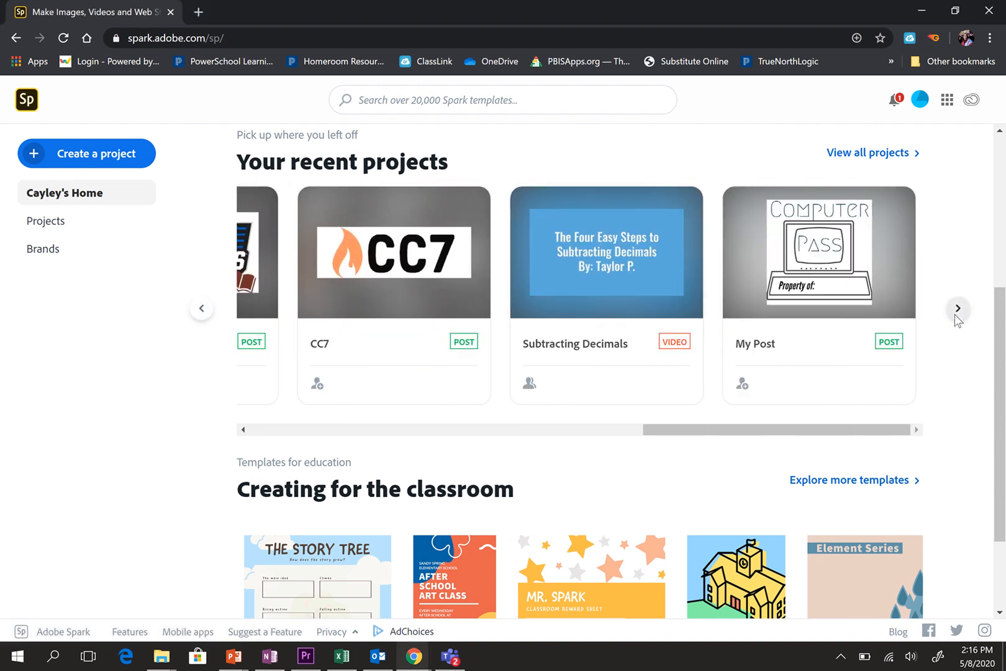
scroll(192, 385, down, 2)
scroll(192, 382, down, 1)
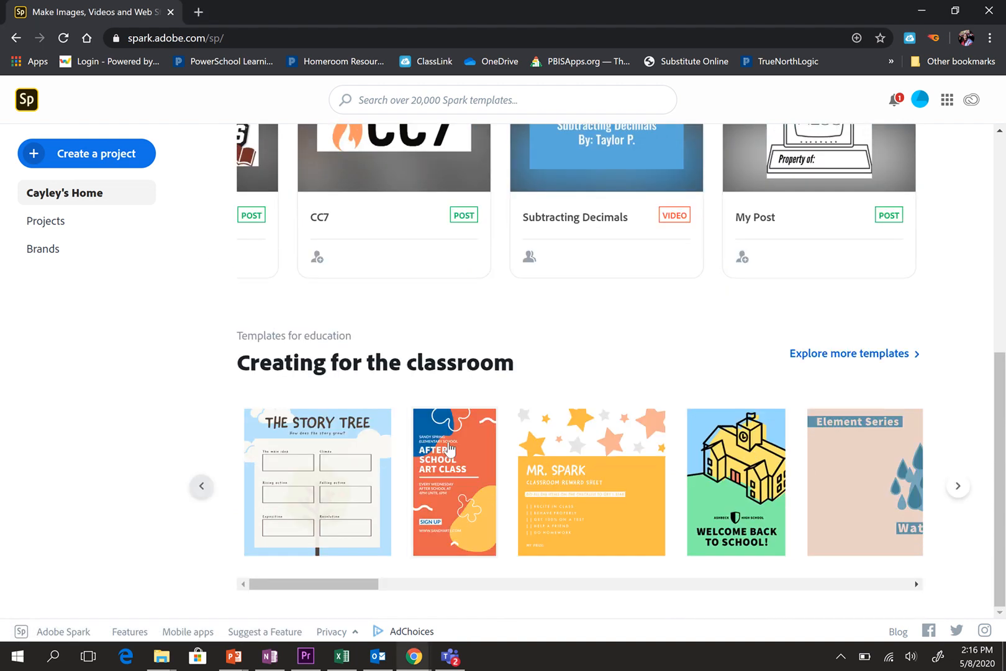
scroll(646, 467, up, 10)
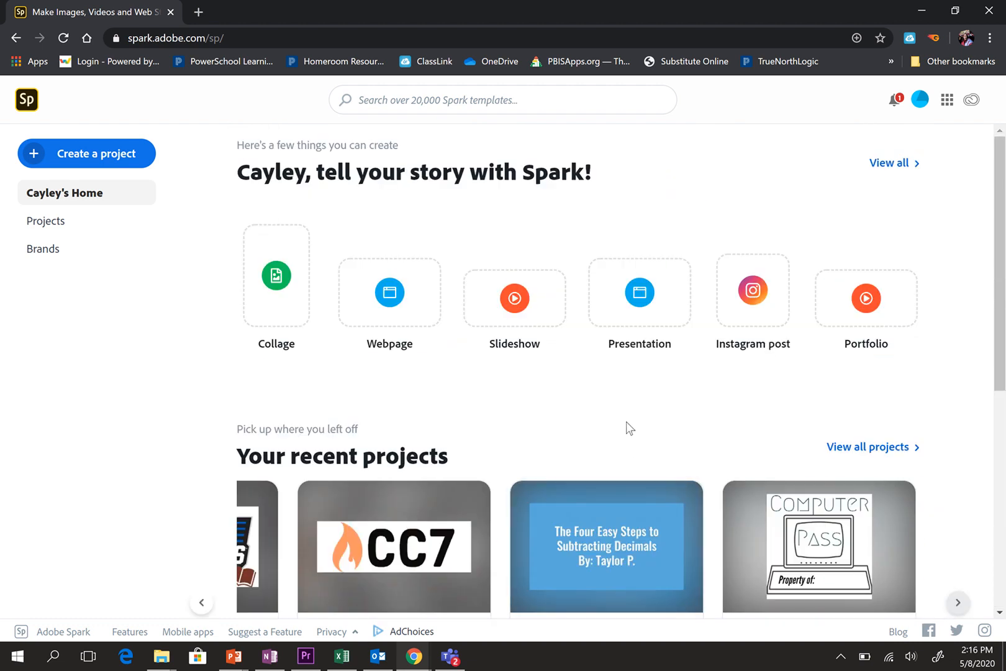
View the Projects page, go through the Math and CC 7 folders into Unknown Angles in Triangles, and return to the main project list
click(39, 223)
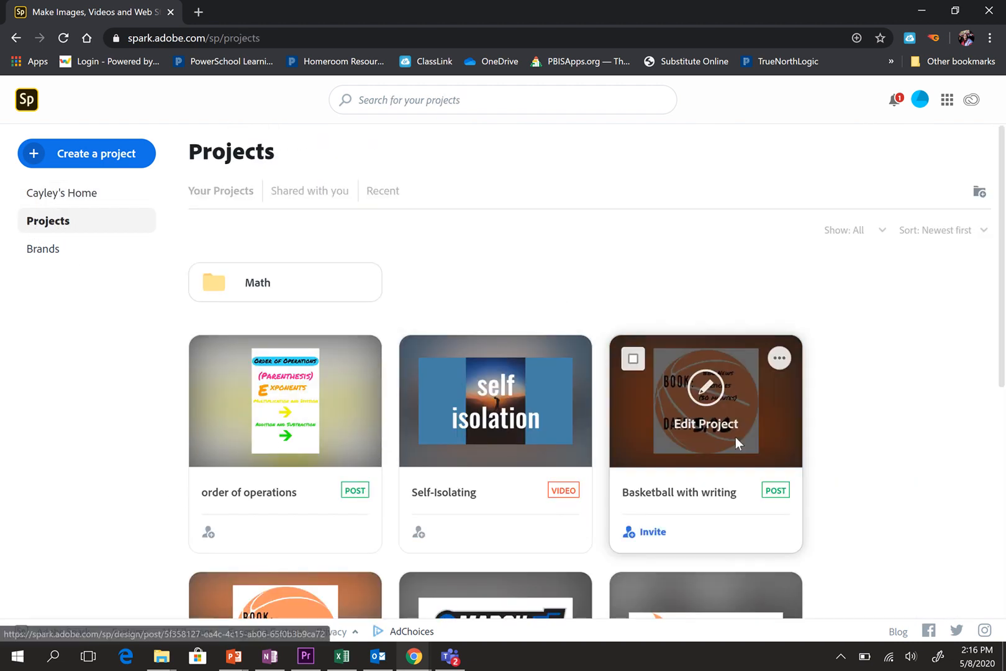
scroll(736, 441, down, 8)
scroll(735, 442, up, 10)
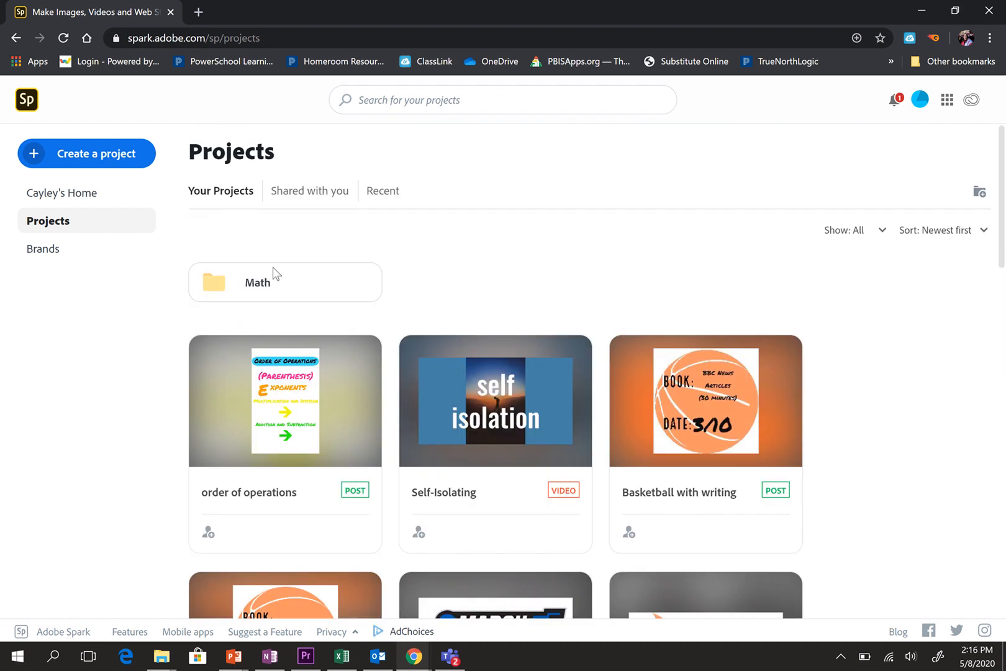
click(252, 289)
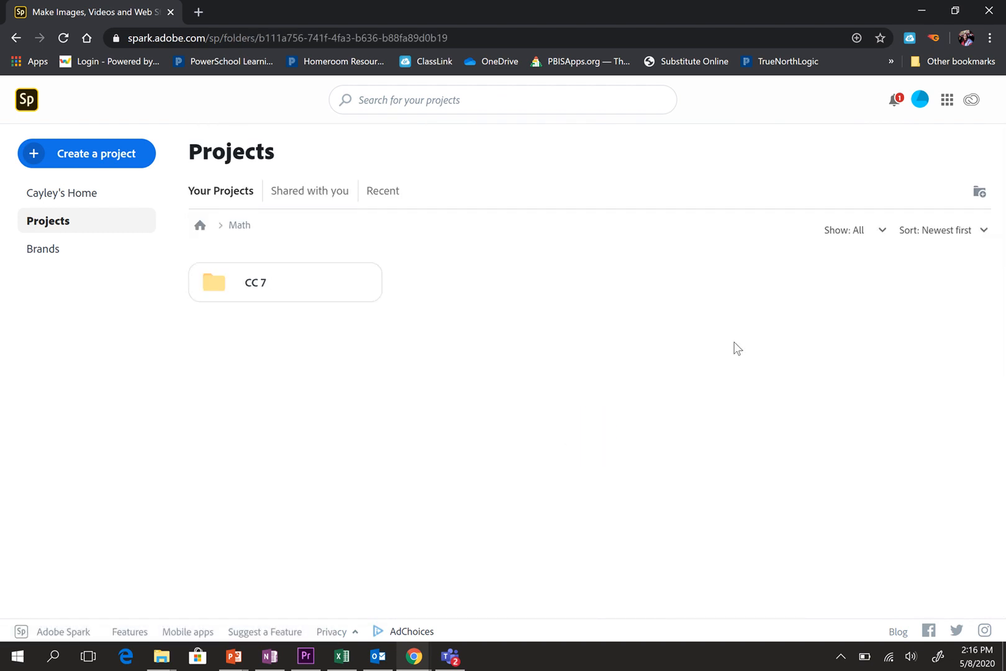
click(249, 291)
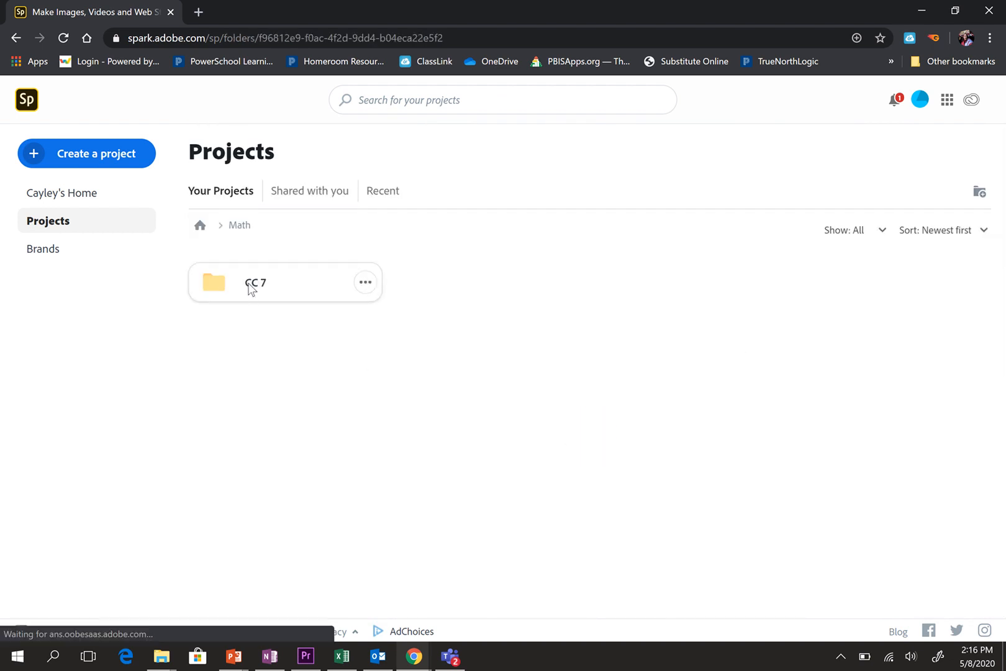
click(282, 290)
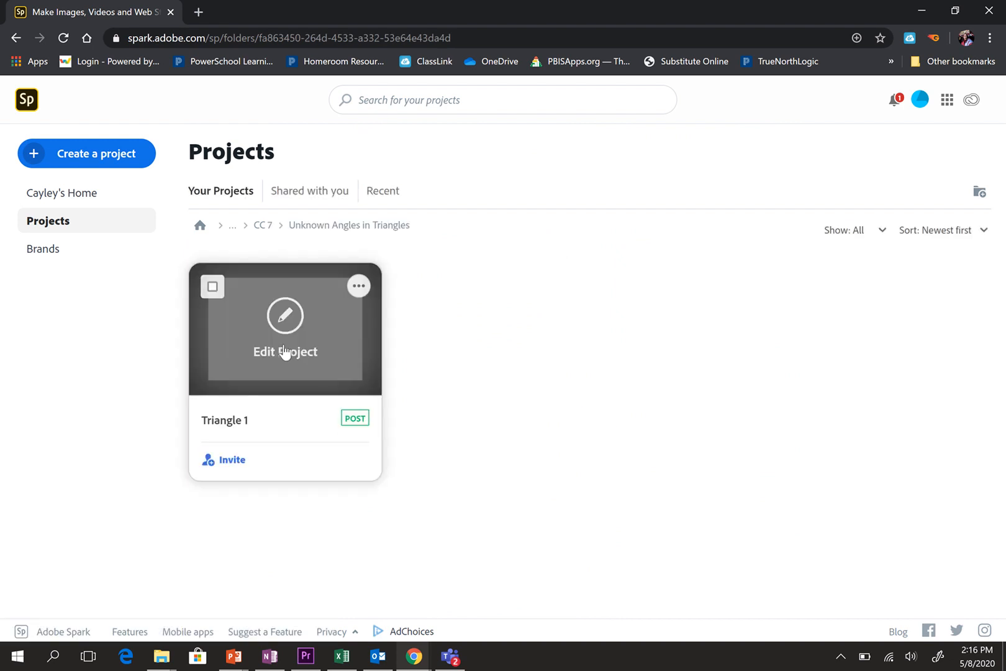
click(199, 230)
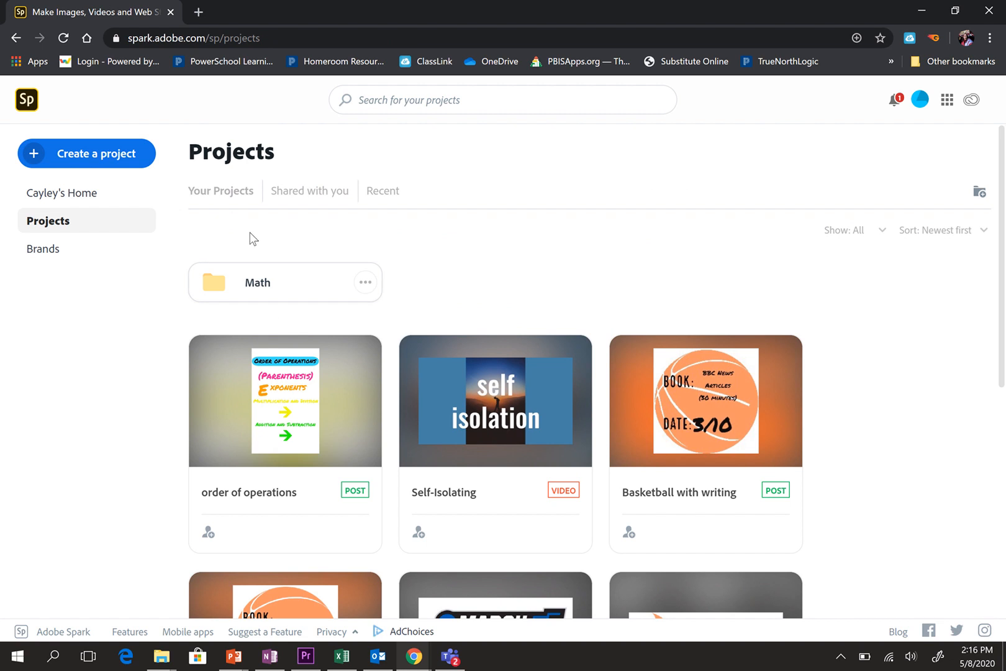
right_click(535, 266)
click(474, 256)
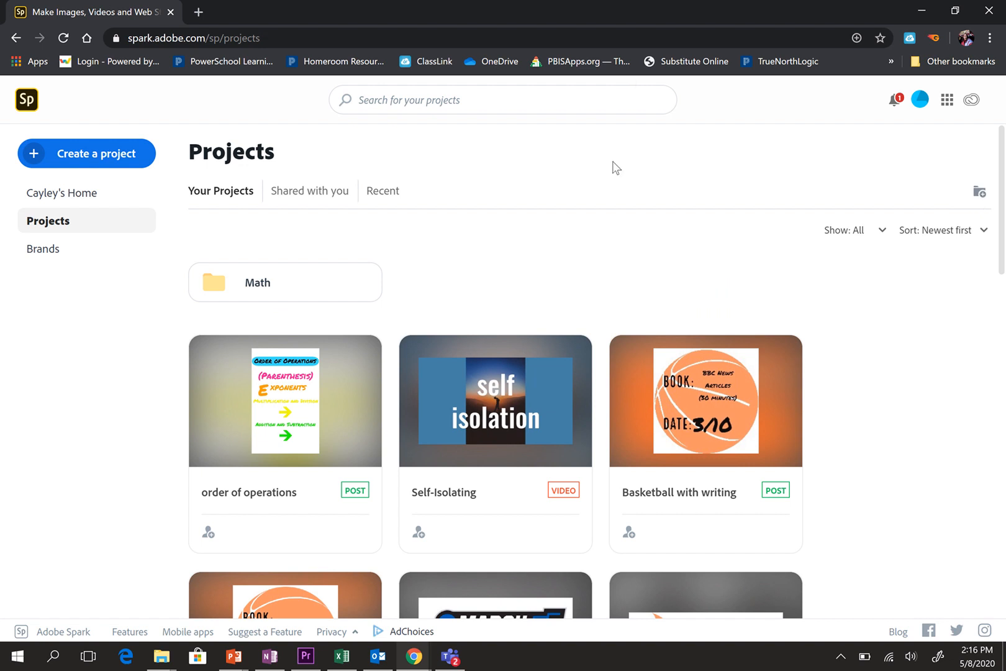
Look through the whole list of saved projects, down to the oldest Adobe Spark Project posts
scroll(804, 287, down, 10)
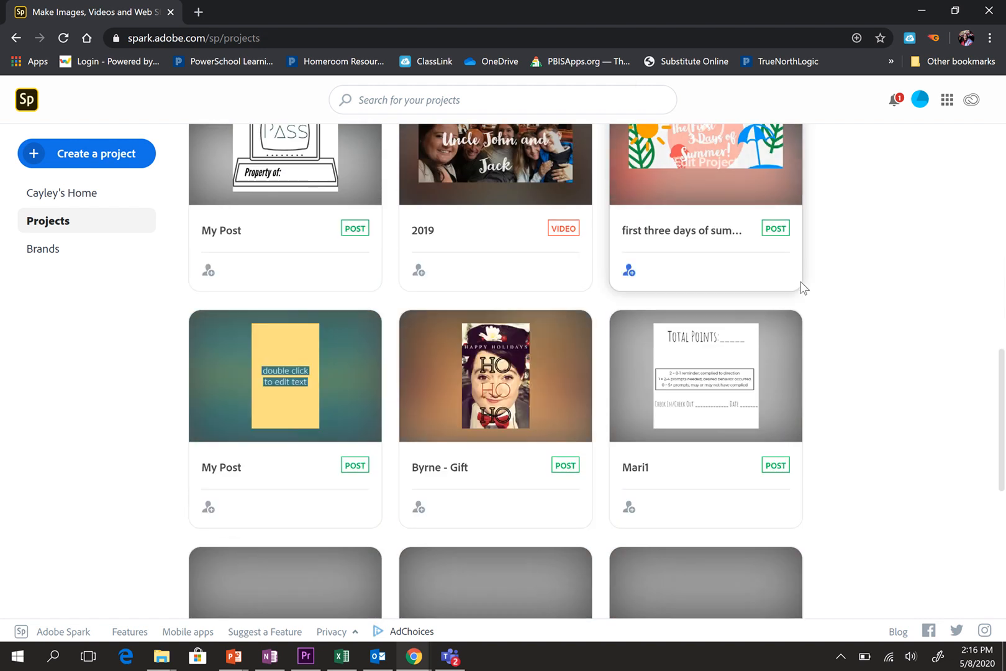
scroll(805, 287, up, 5)
scroll(802, 283, down, 10)
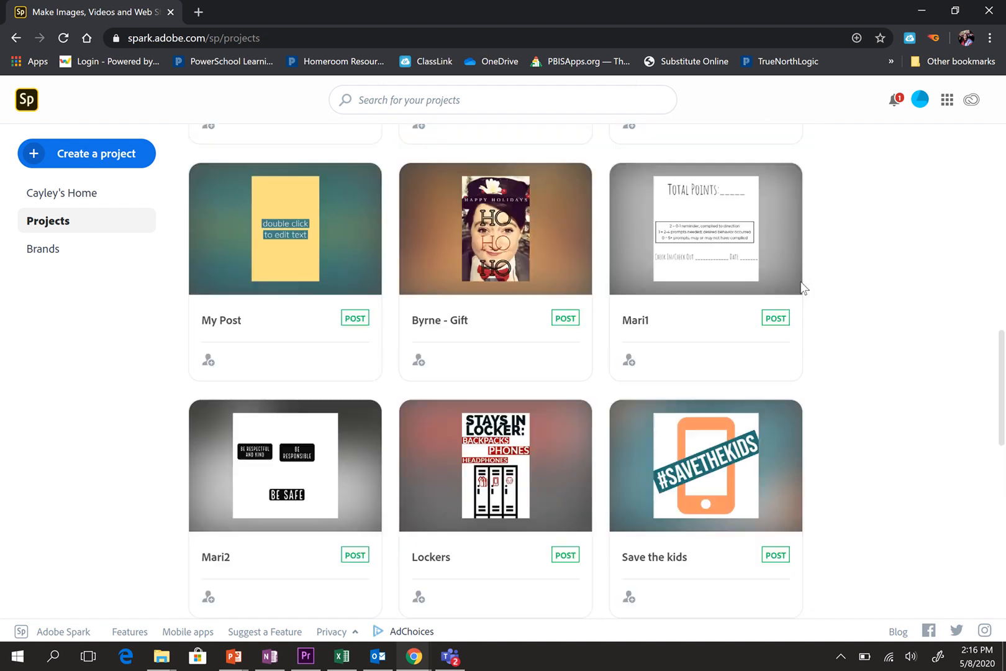
scroll(804, 287, down, 7)
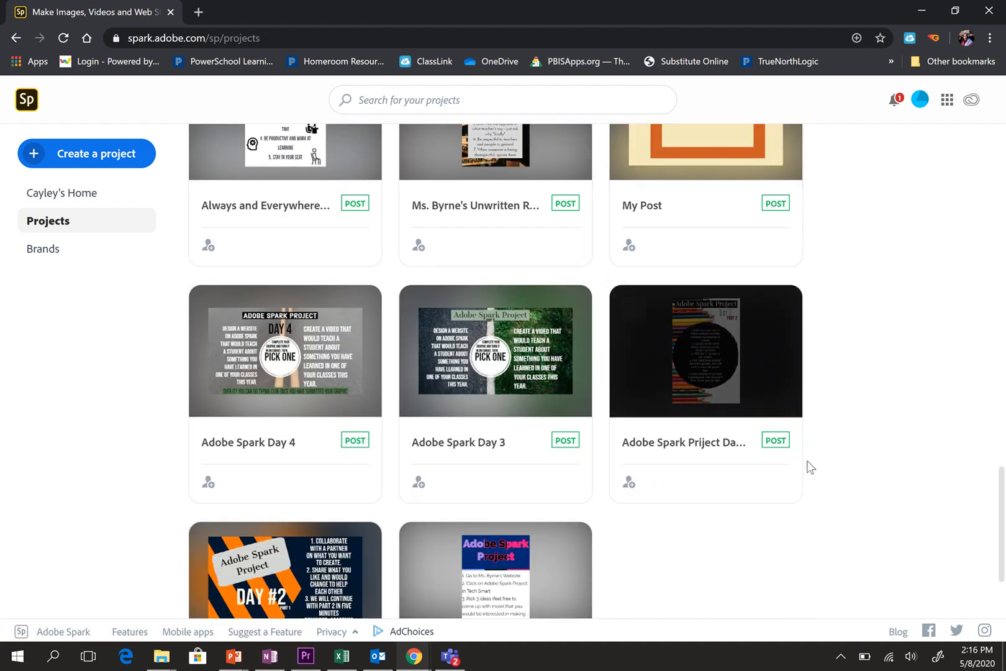
scroll(810, 460, up, 20)
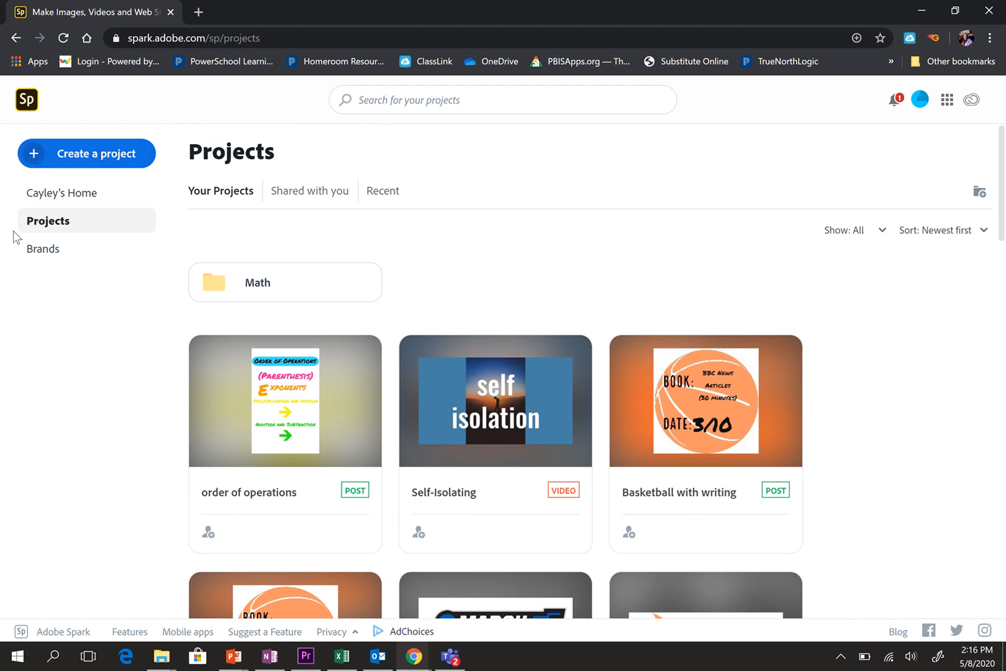
Create a new Flyer project
click(76, 160)
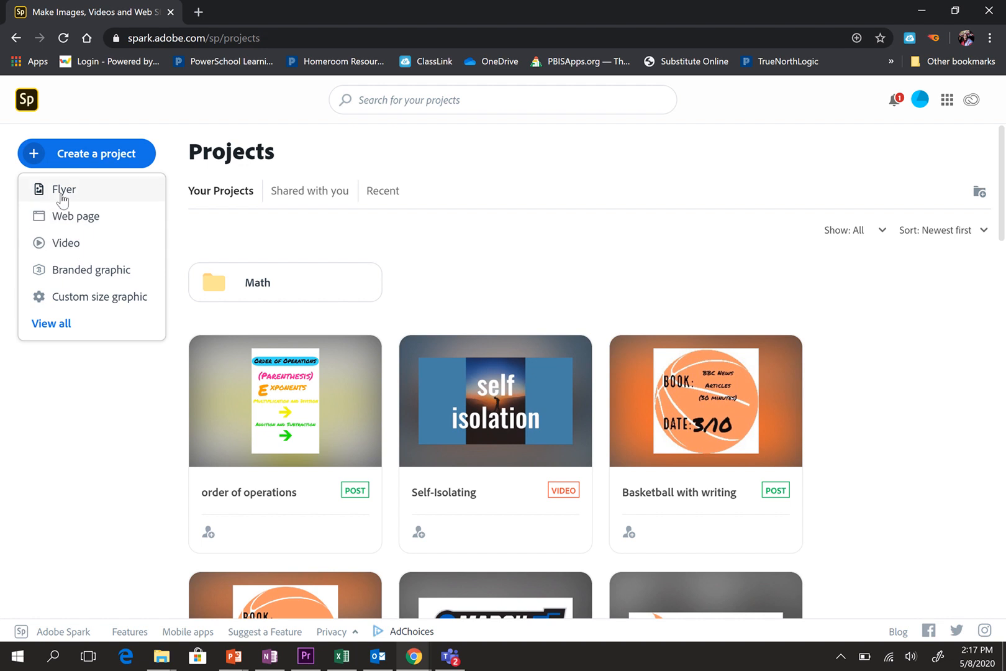
click(62, 194)
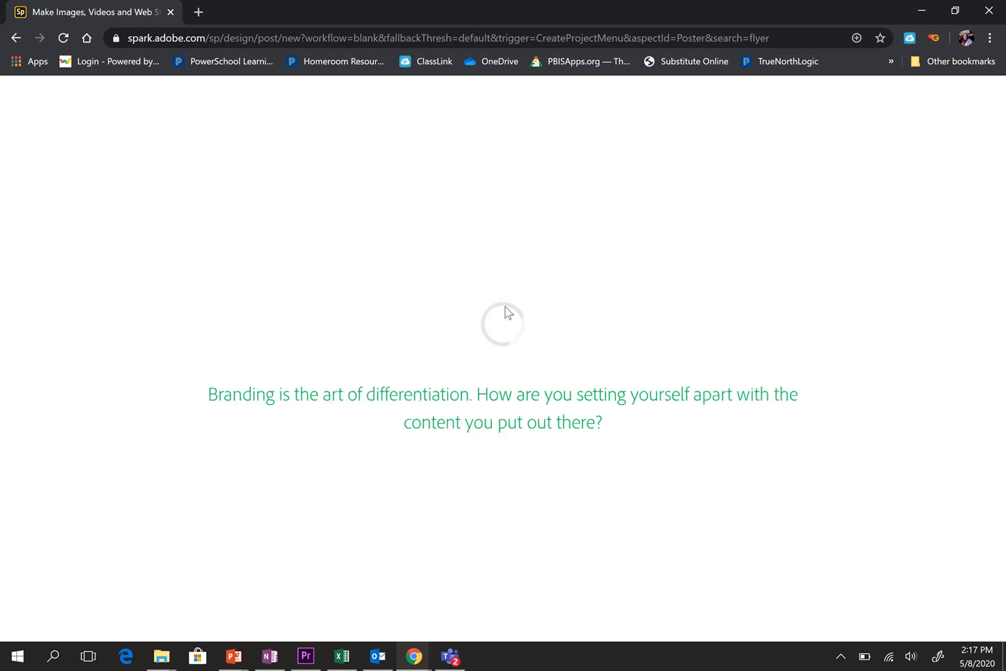
click(412, 26)
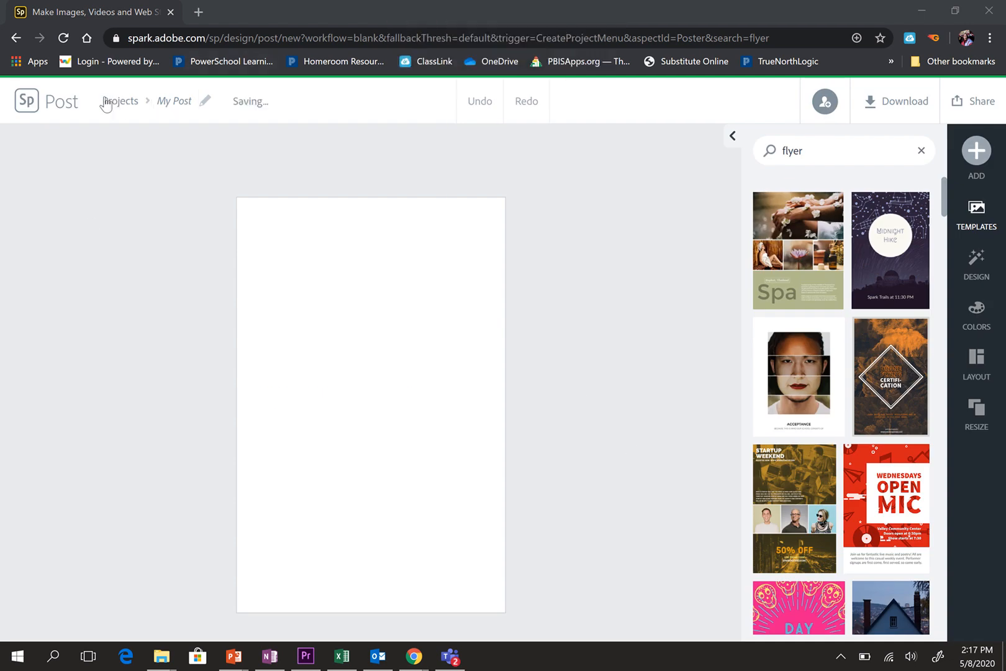
Rename the new flyer project "Tech Smart Example"
click(181, 100)
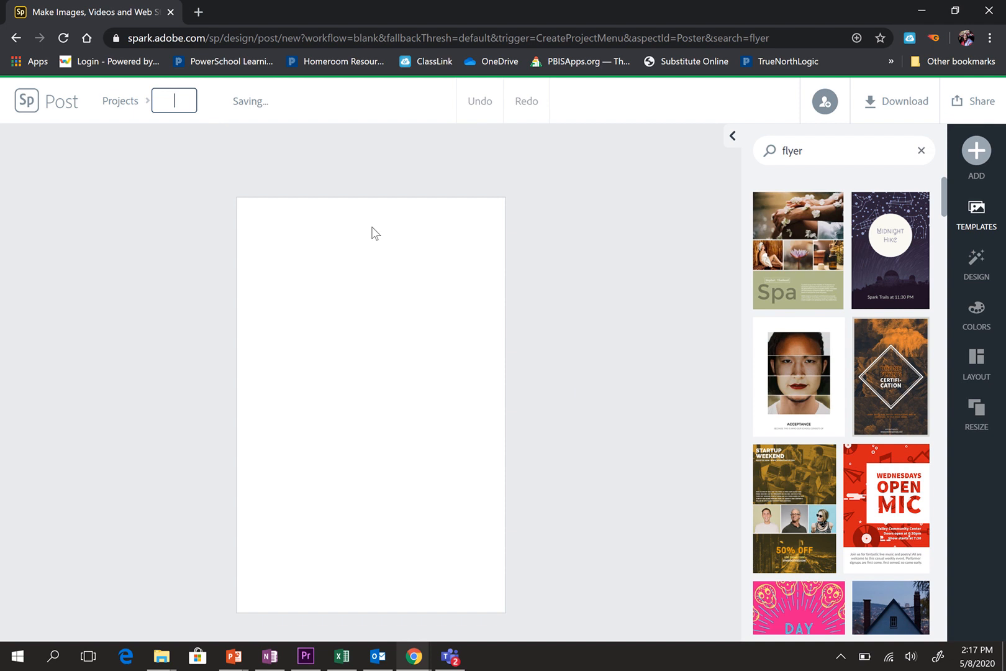
text(Tech Smar)
text(t)
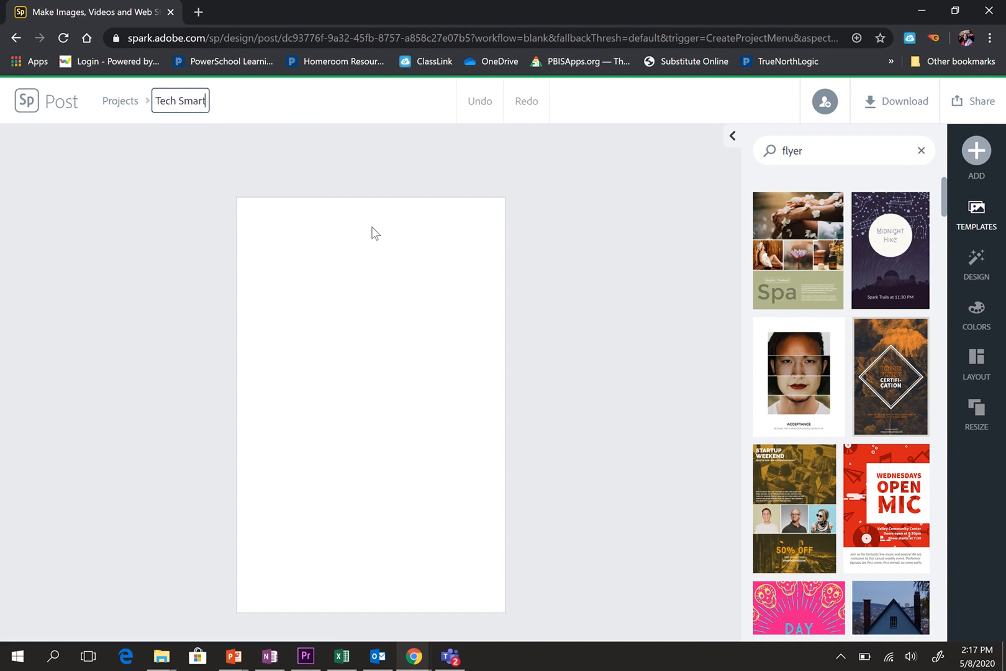
text( Example)
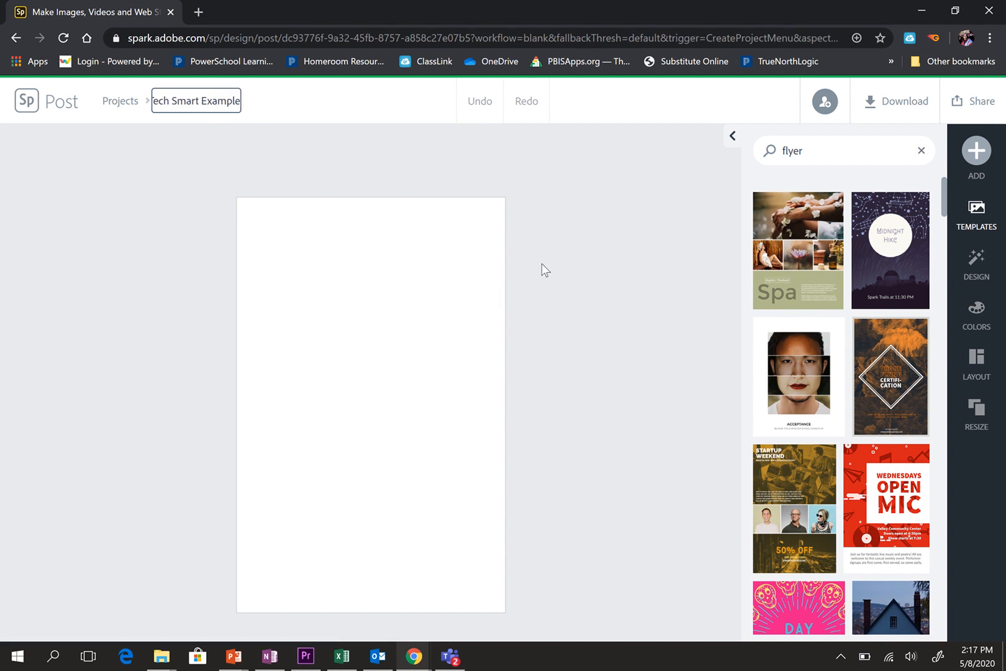
key(Return)
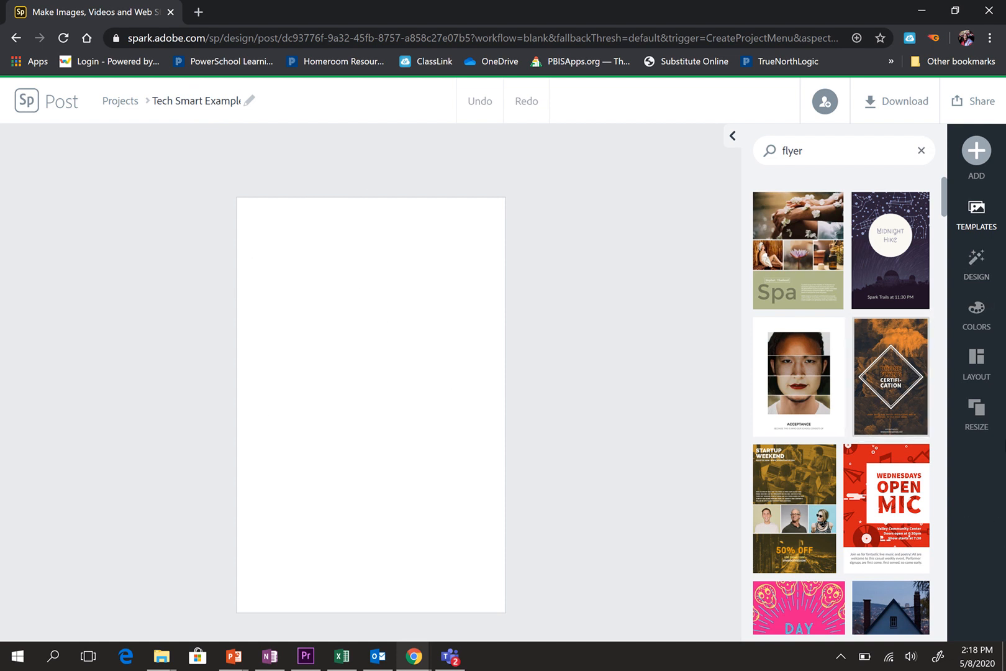
Look through the canvas resize options, from the print sizes through the social profile covers to the standard sizes
click(977, 410)
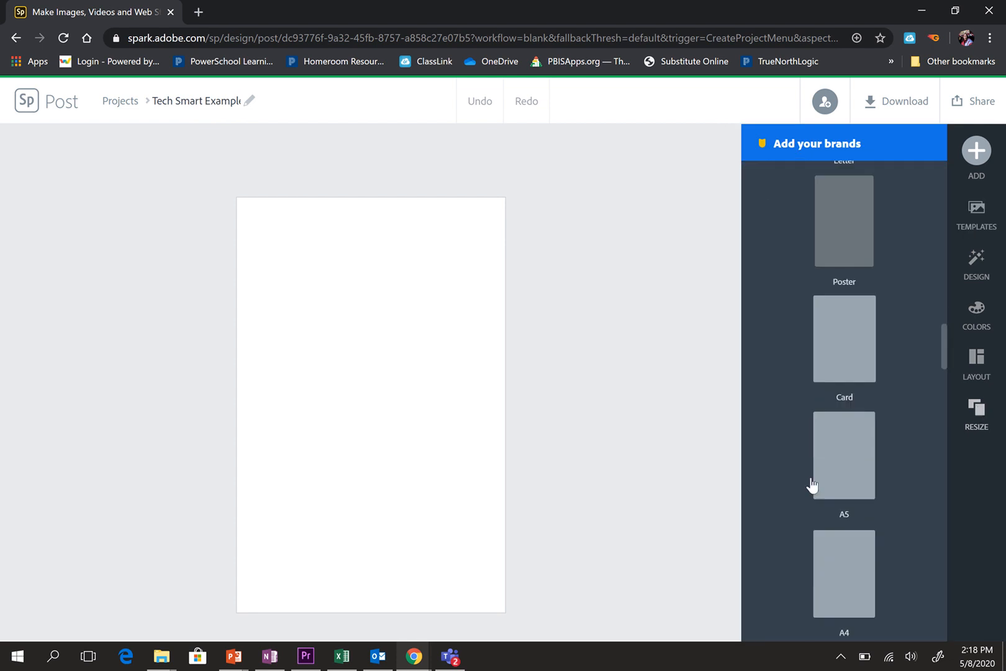
scroll(848, 464, down, 5)
scroll(850, 463, up, 2)
scroll(848, 465, down, 2)
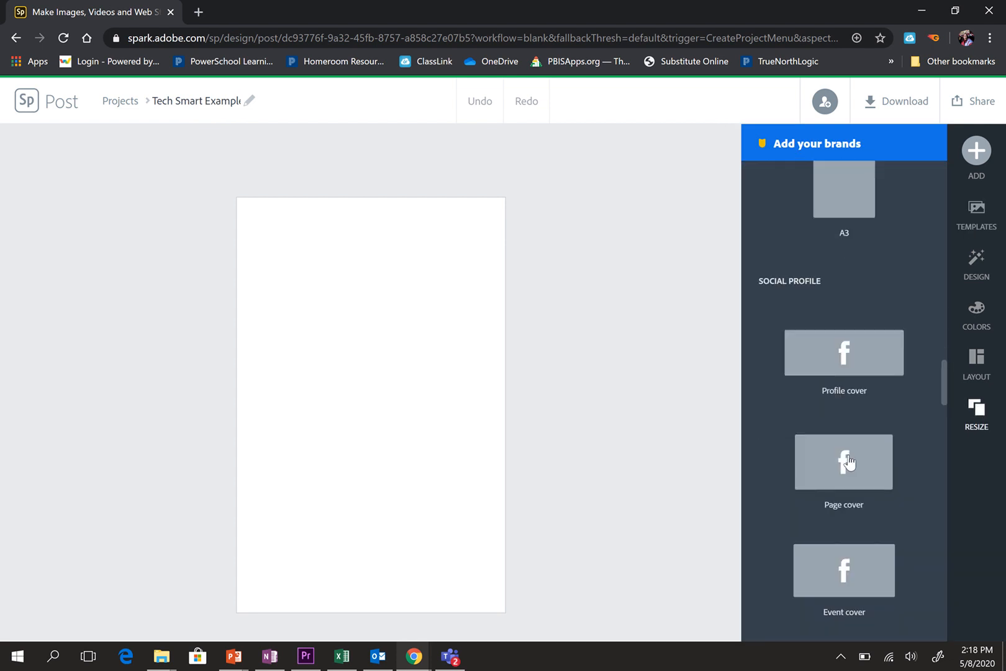
scroll(898, 472, down, 3)
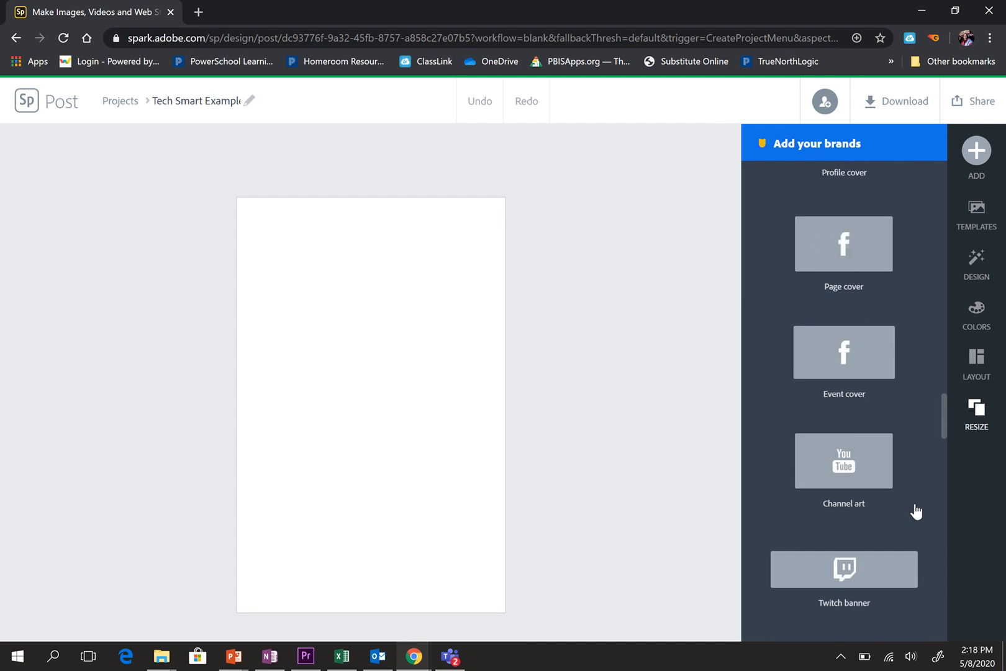
scroll(914, 510, down, 4)
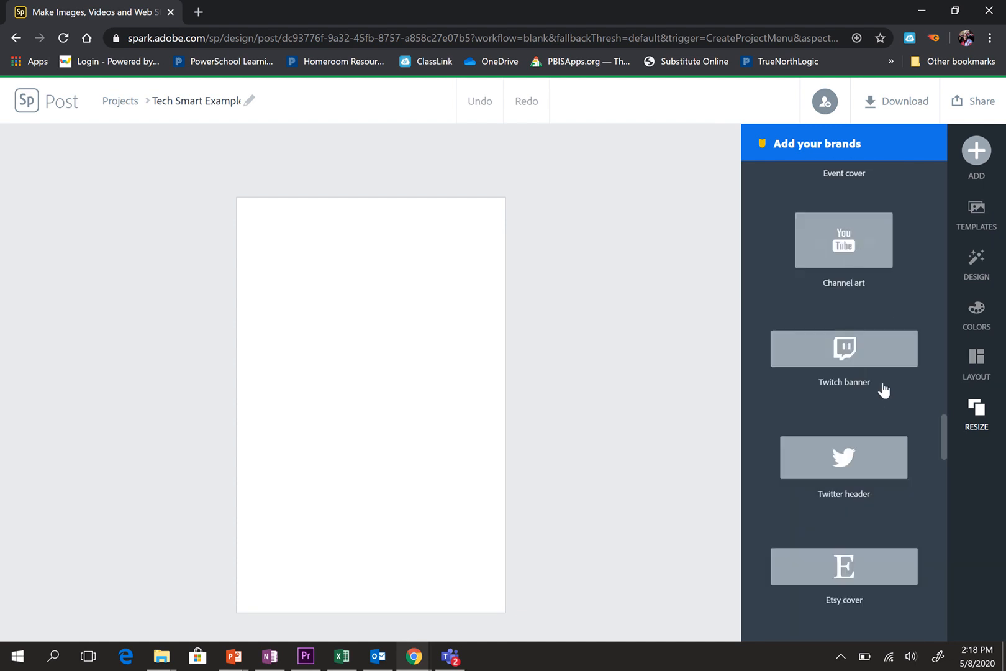
scroll(883, 401, down, 1)
scroll(898, 331, up, 1)
scroll(898, 330, down, 5)
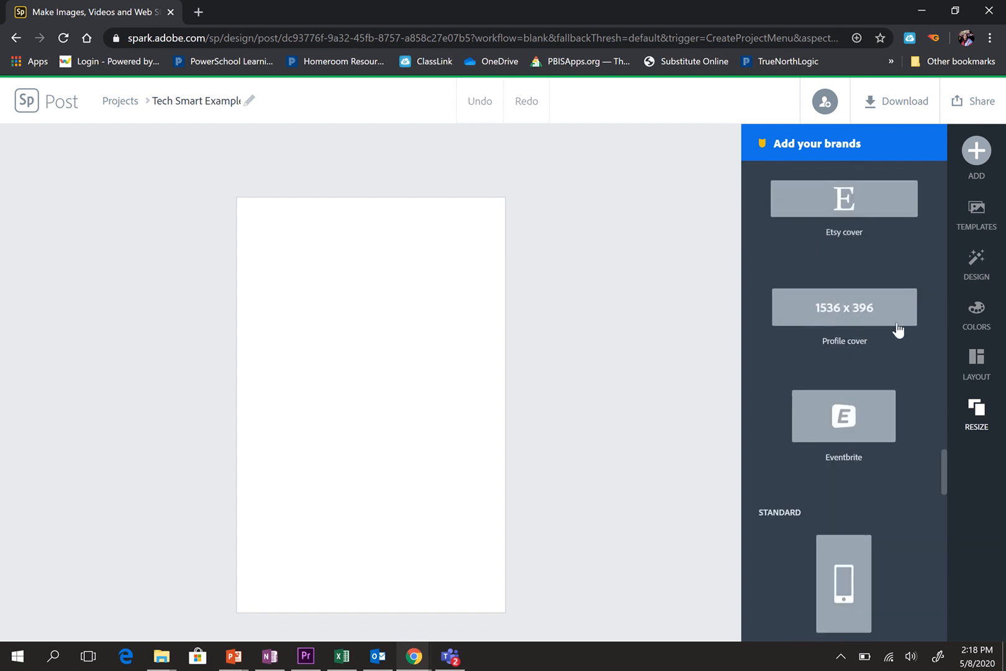
scroll(898, 330, down, 5)
scroll(898, 331, down, 1)
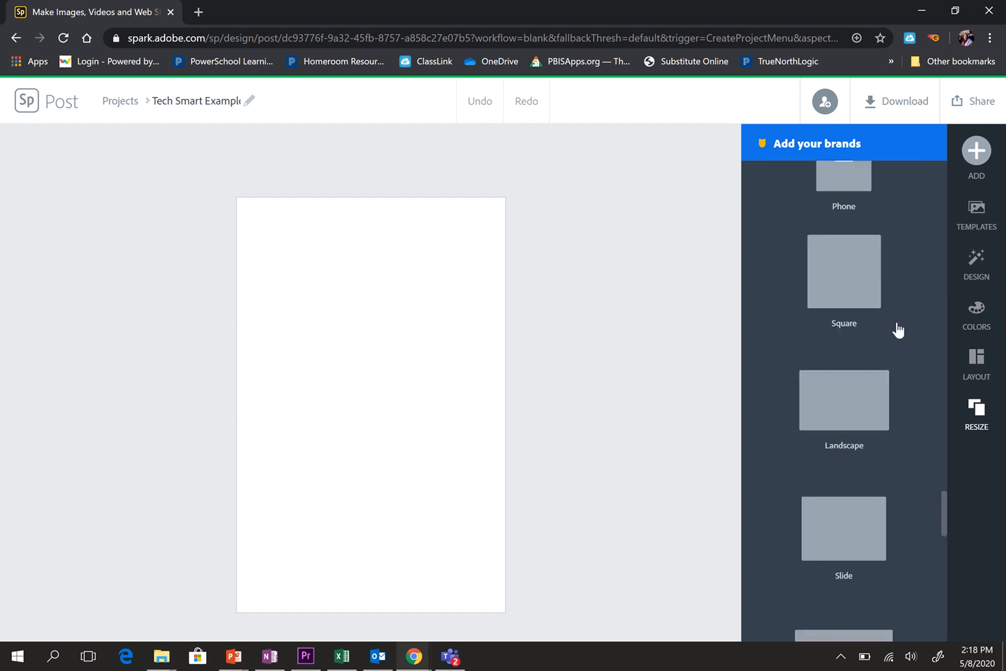
scroll(898, 330, up, 6)
scroll(898, 331, up, 1)
scroll(919, 301, up, 4)
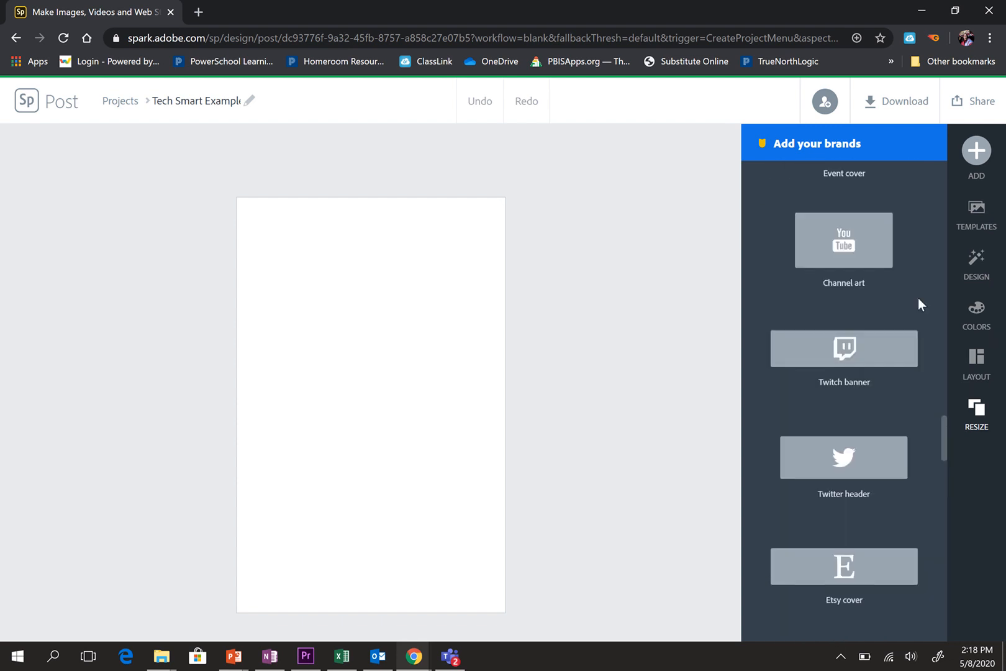
Resize the flyer canvas to the standard 1:1 Square format
scroll(913, 308, down, 7)
scroll(904, 323, down, 2)
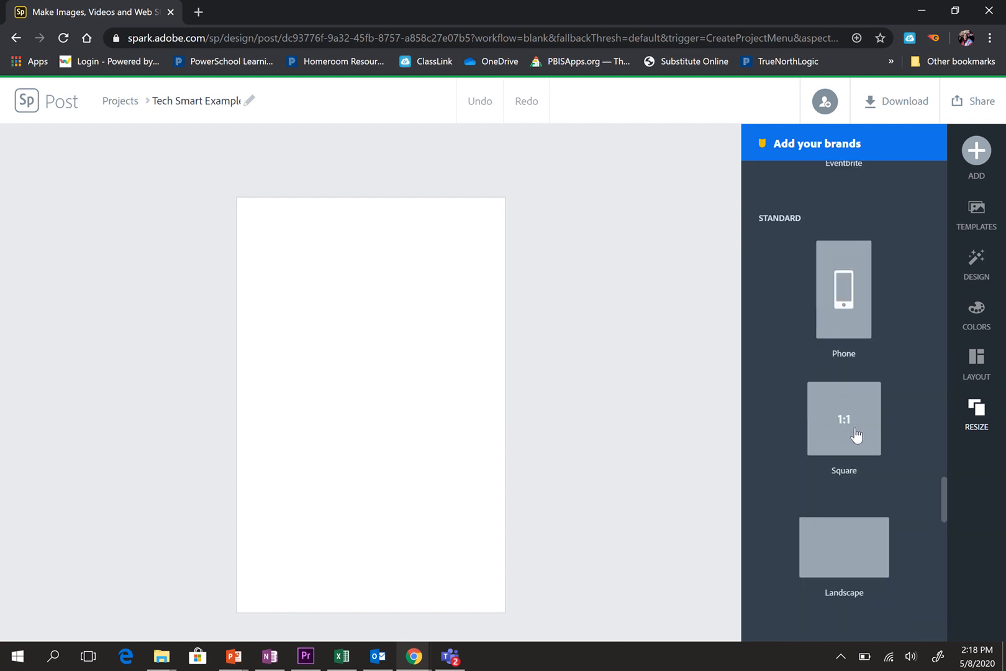
click(856, 435)
Look through the remaining resize formats down to Blog post, and browse the flyer templates
scroll(890, 483, down, 5)
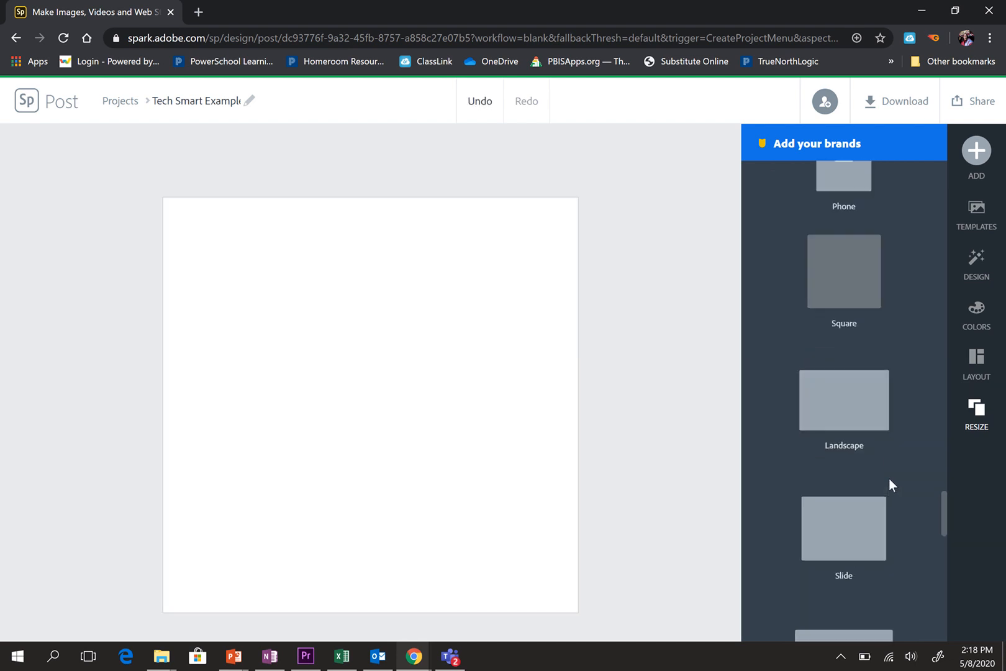
scroll(887, 475, down, 4)
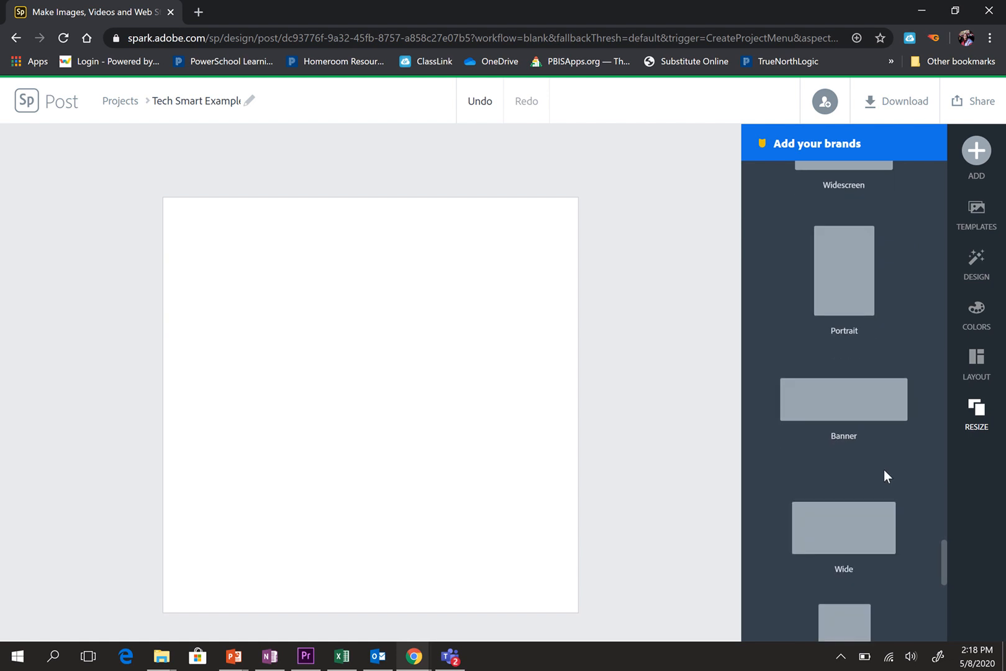
scroll(844, 310, down, 5)
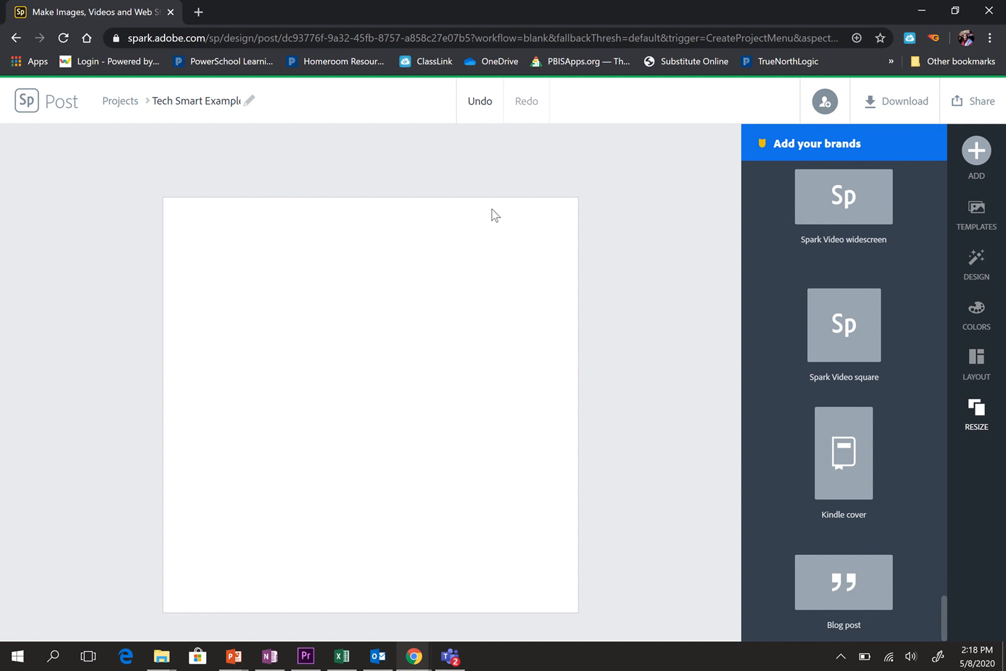
click(977, 211)
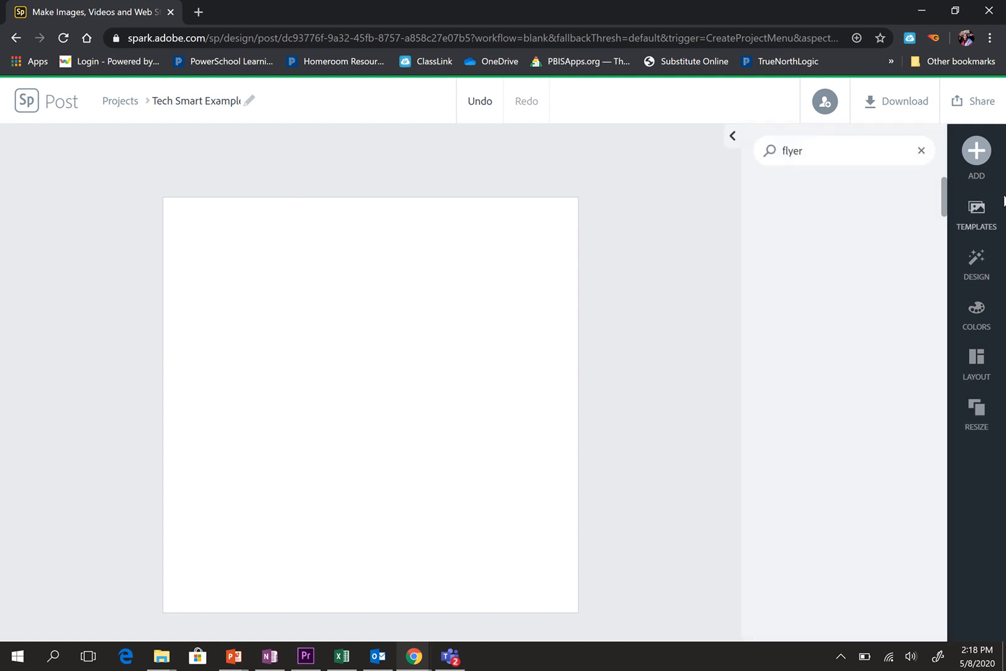
scroll(803, 400, down, 10)
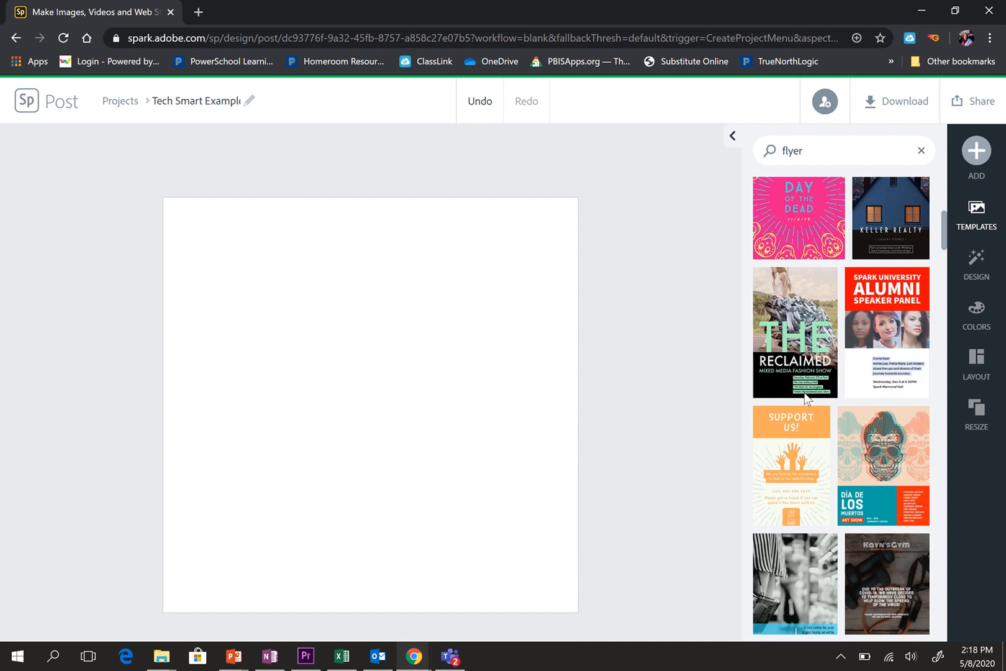
scroll(800, 392, down, 2)
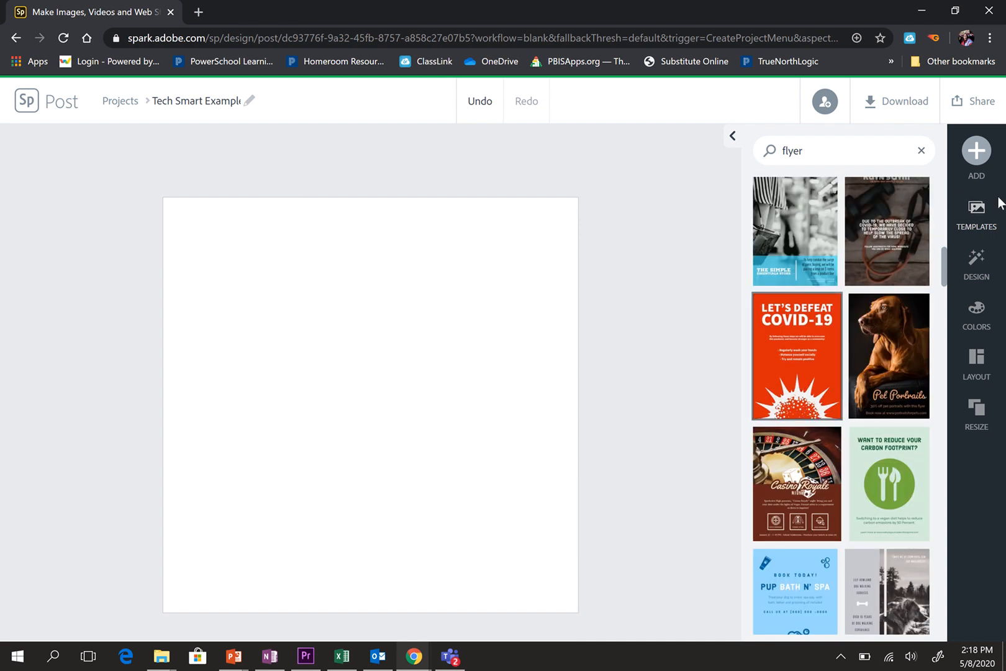
Look through the design variations, from the Kindness Is Contagious style down to the photo-based quote styles
click(977, 266)
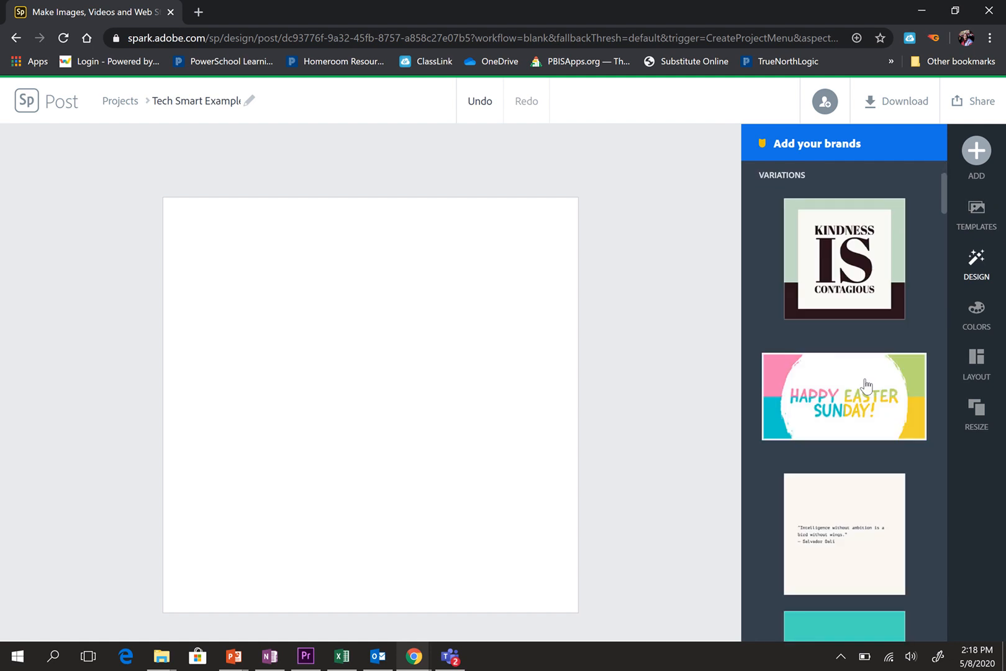
scroll(870, 380, down, 4)
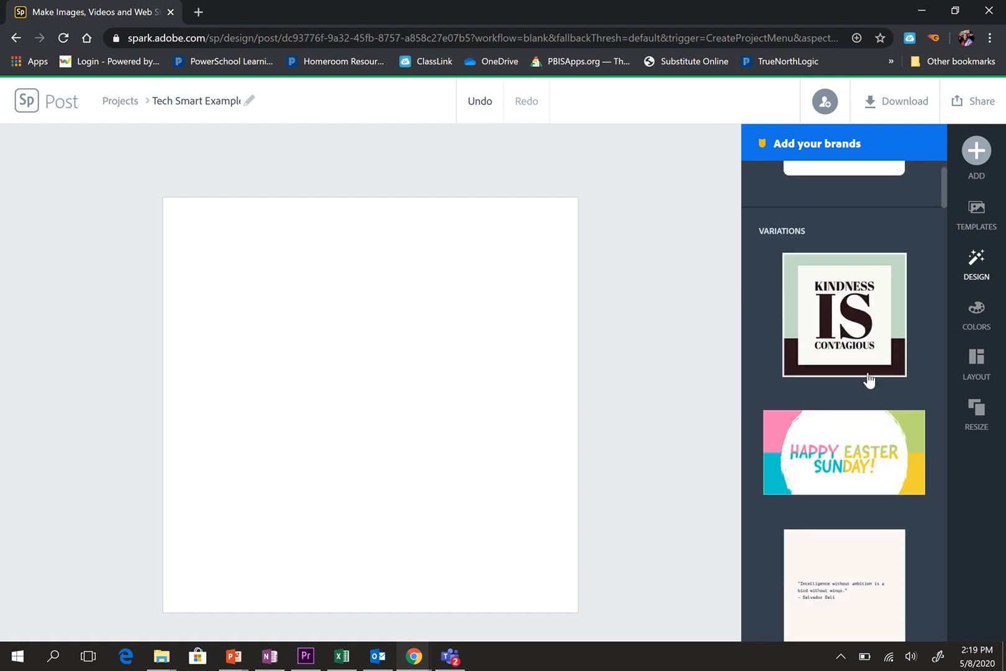
scroll(871, 379, up, 2)
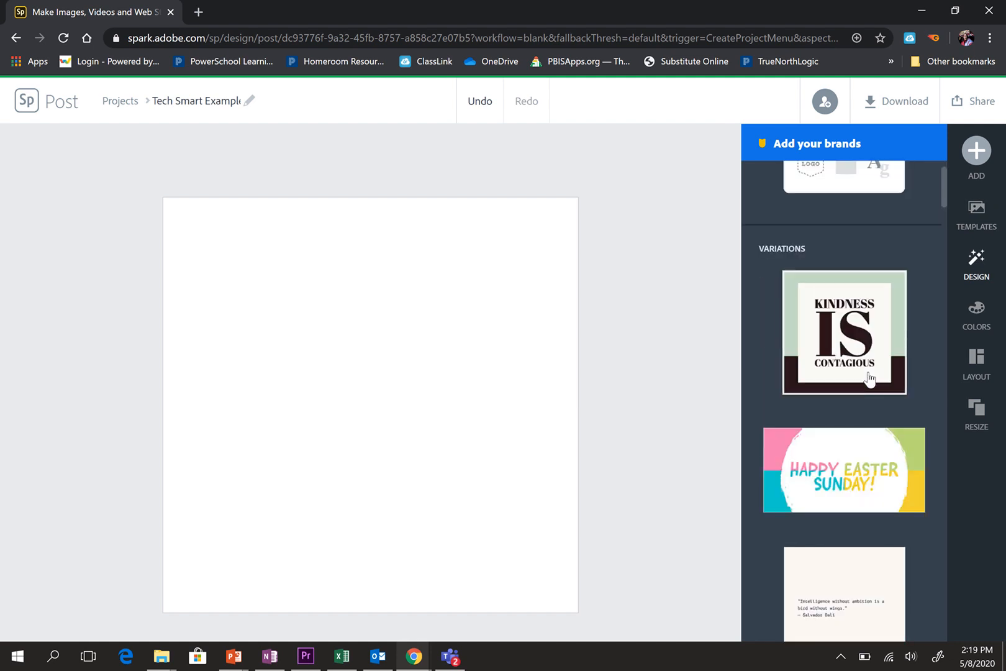
scroll(871, 379, down, 5)
scroll(866, 447, down, 1)
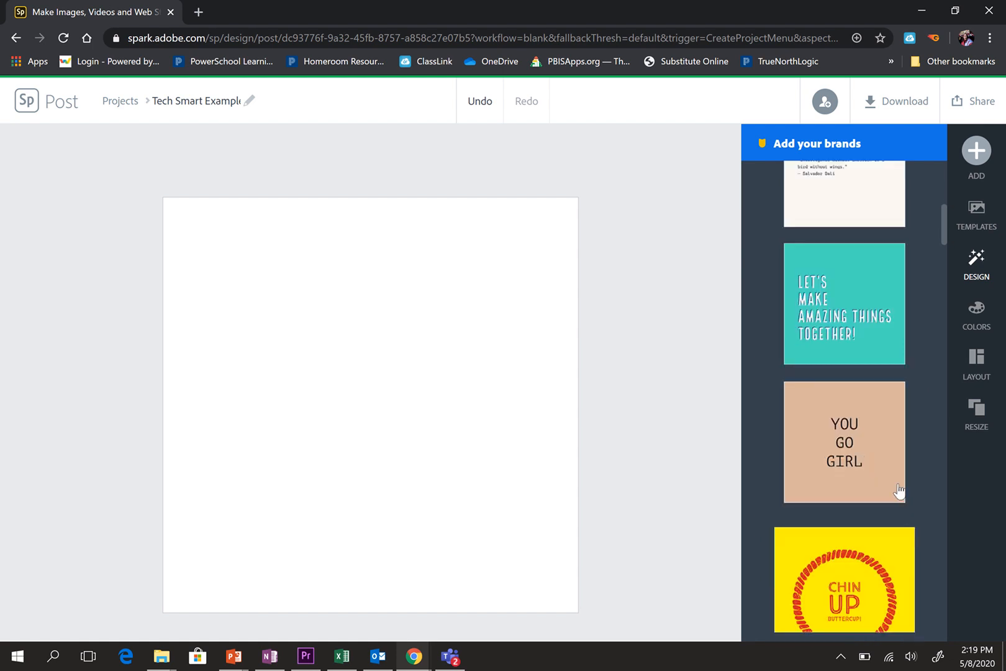
scroll(896, 488, down, 2)
scroll(895, 491, down, 4)
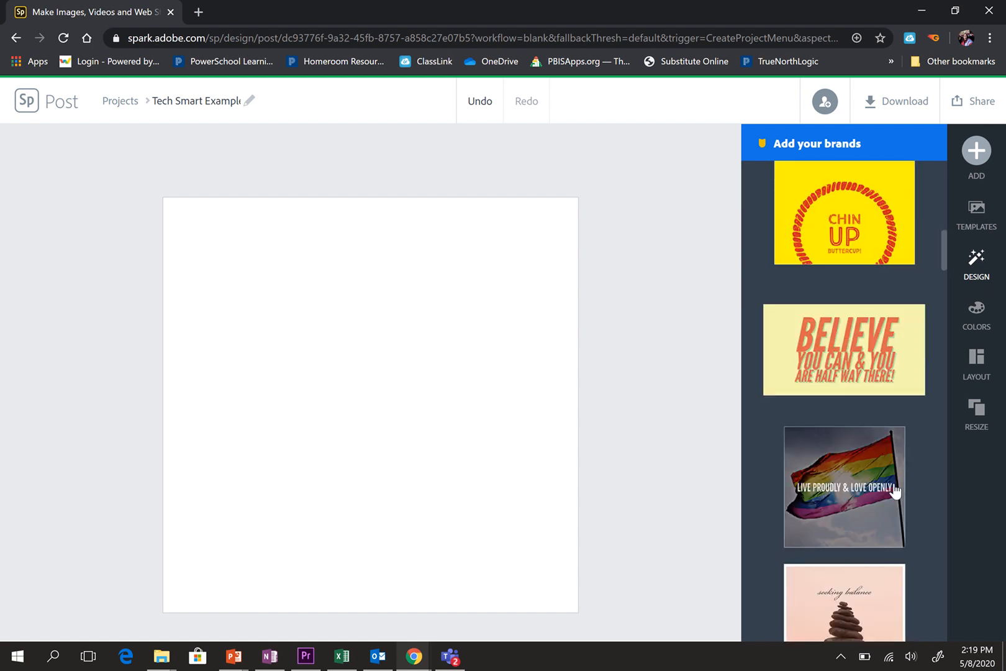
scroll(895, 489, down, 7)
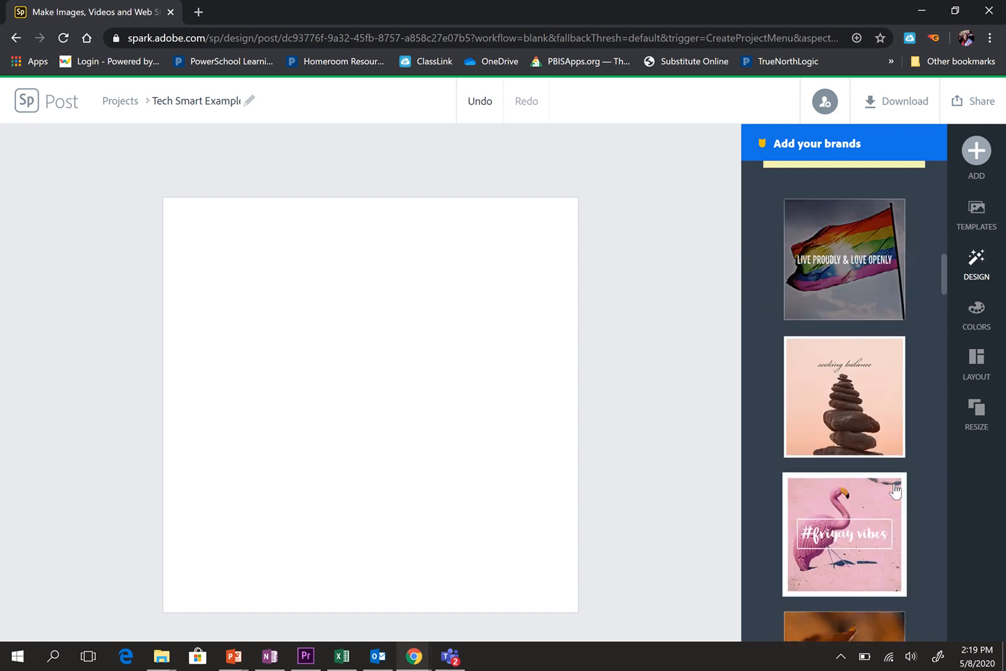
scroll(893, 488, down, 1)
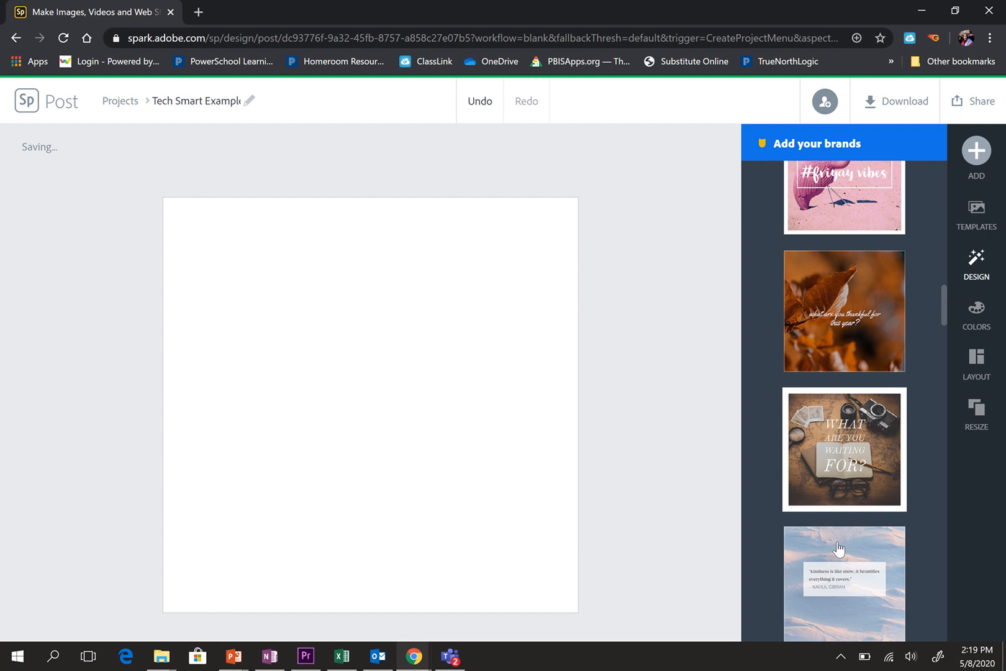
Try the "What are you waiting for?" design variation on the blank canvas
click(837, 426)
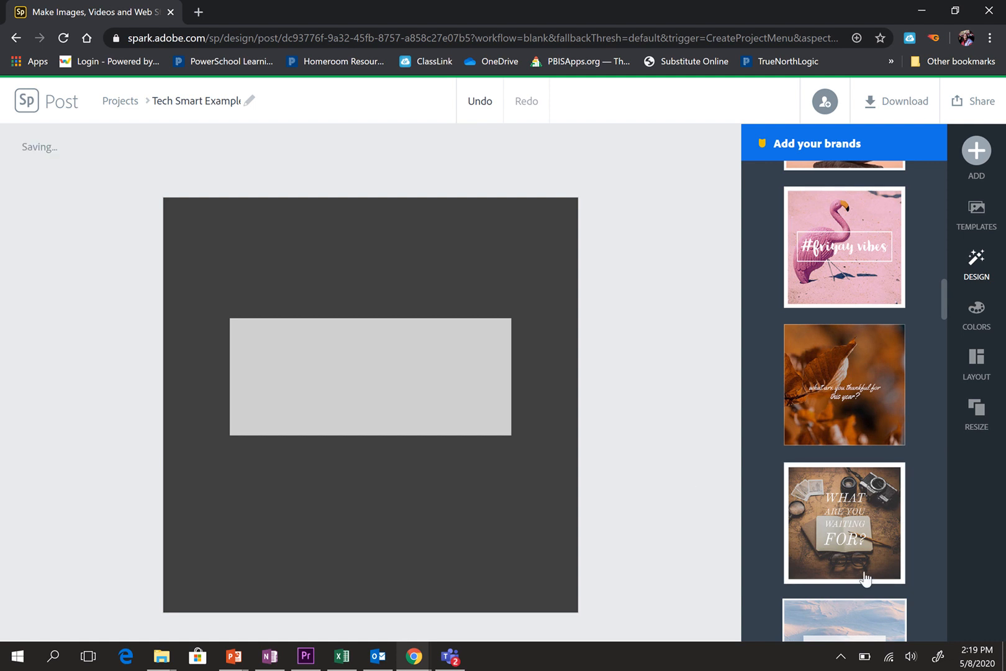
click(871, 522)
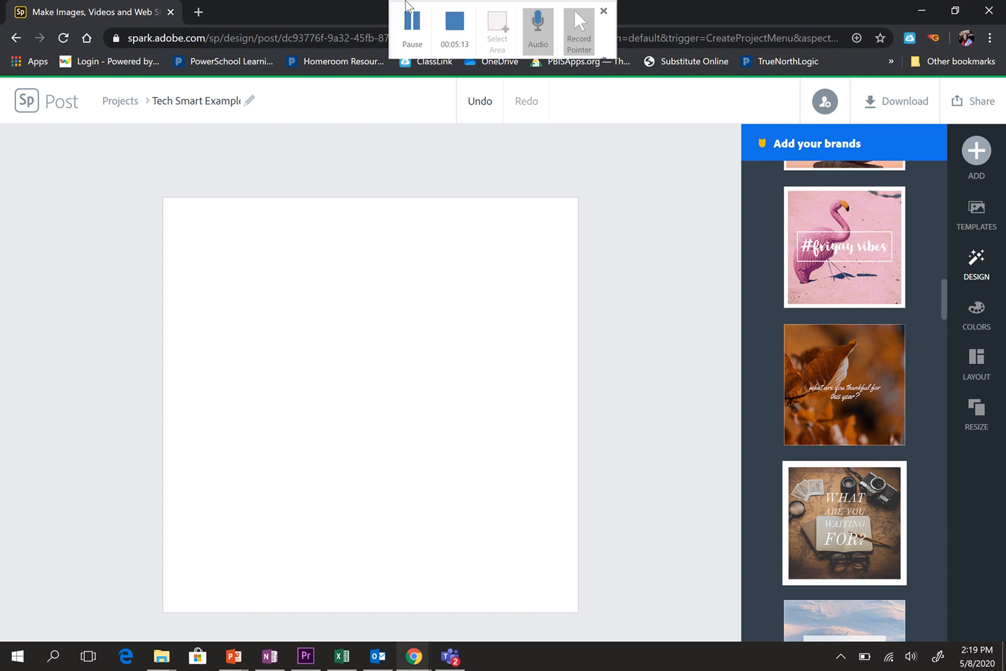
click(413, 24)
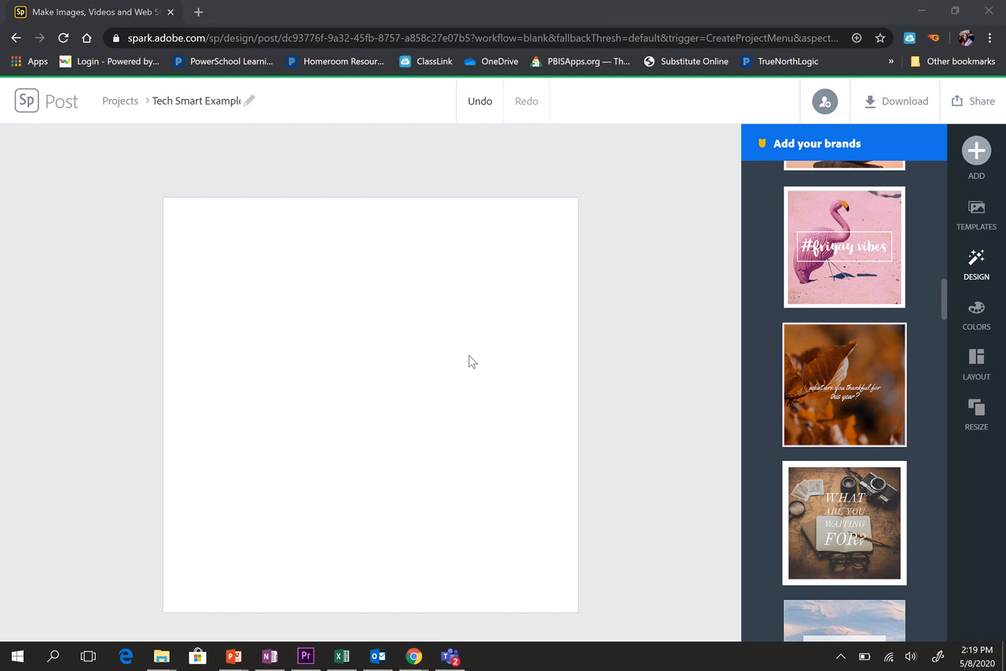
Apply the blue, light blue, yellow, white and red palette at the end of the Decorative color group
click(986, 310)
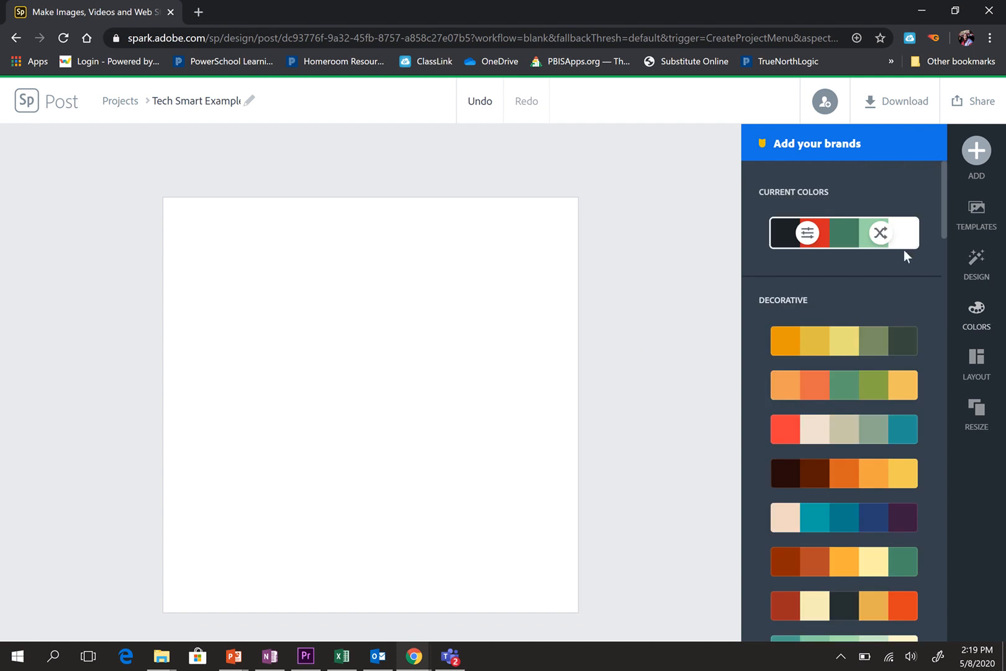
scroll(865, 267, down, 5)
scroll(863, 262, up, 1)
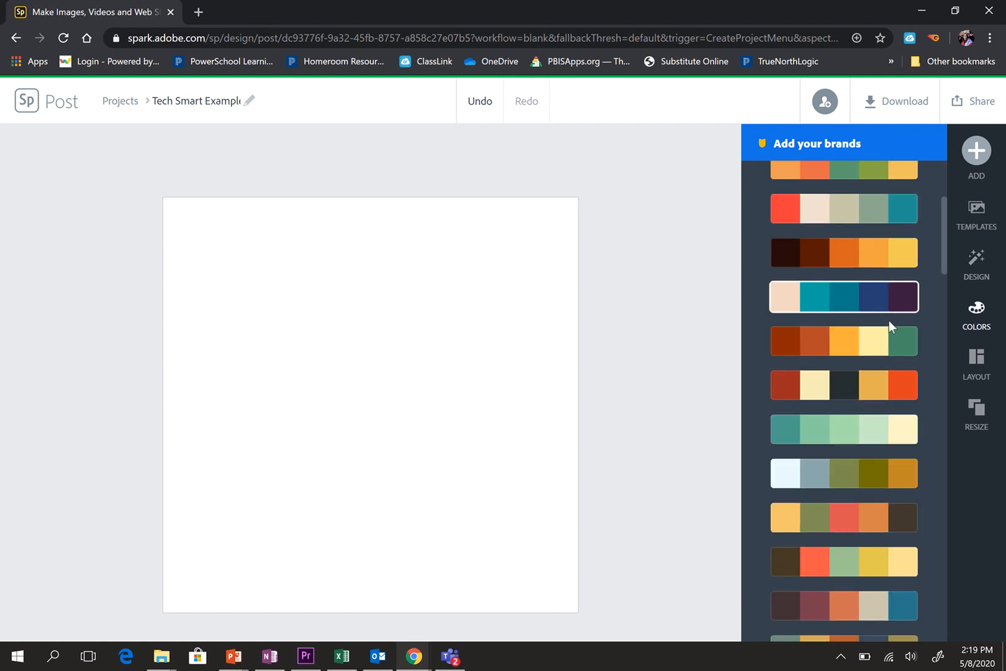
scroll(802, 307, down, 2)
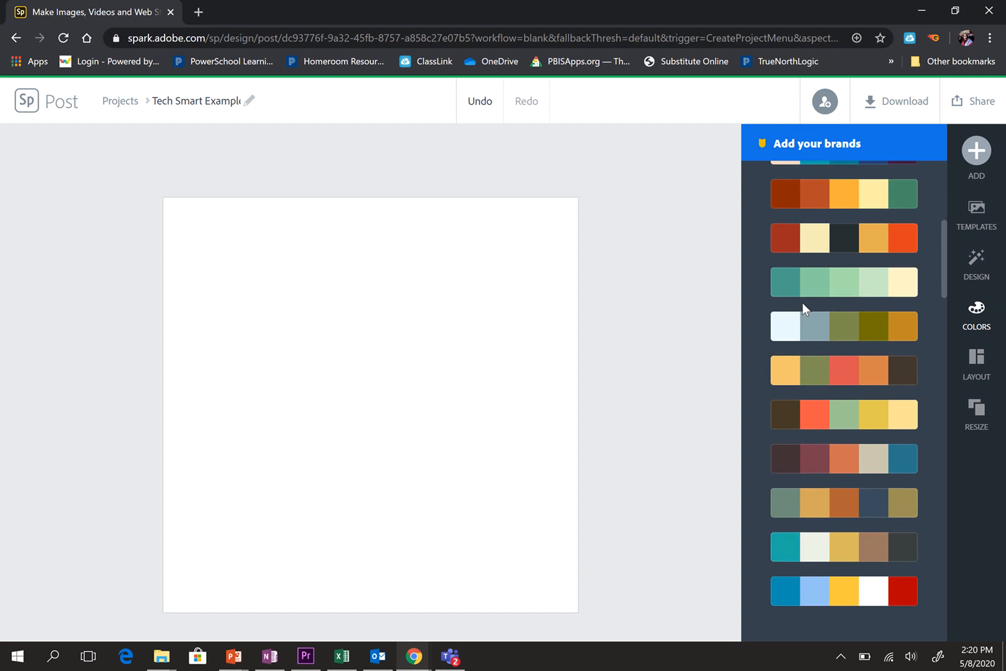
scroll(803, 307, down, 3)
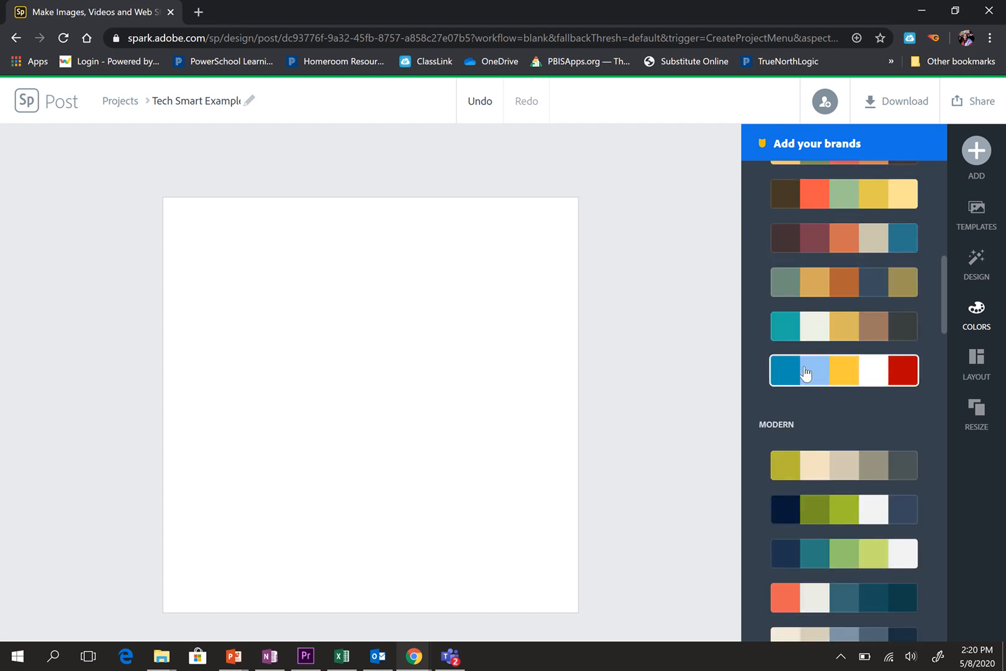
click(806, 373)
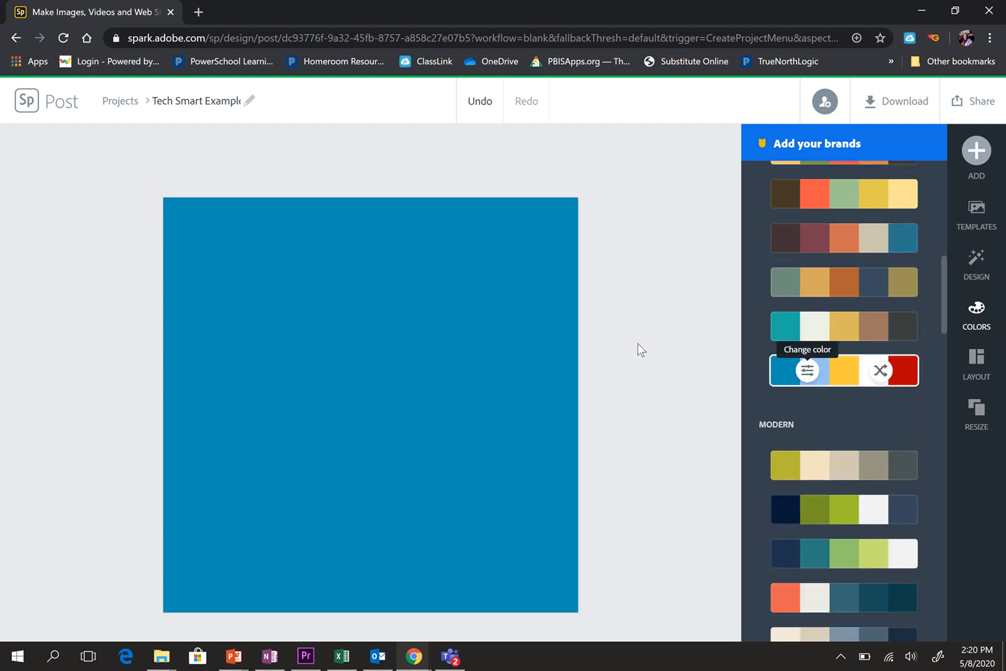
View the color editor for the applied palette's first blue swatch, and close it without changing the color
click(808, 371)
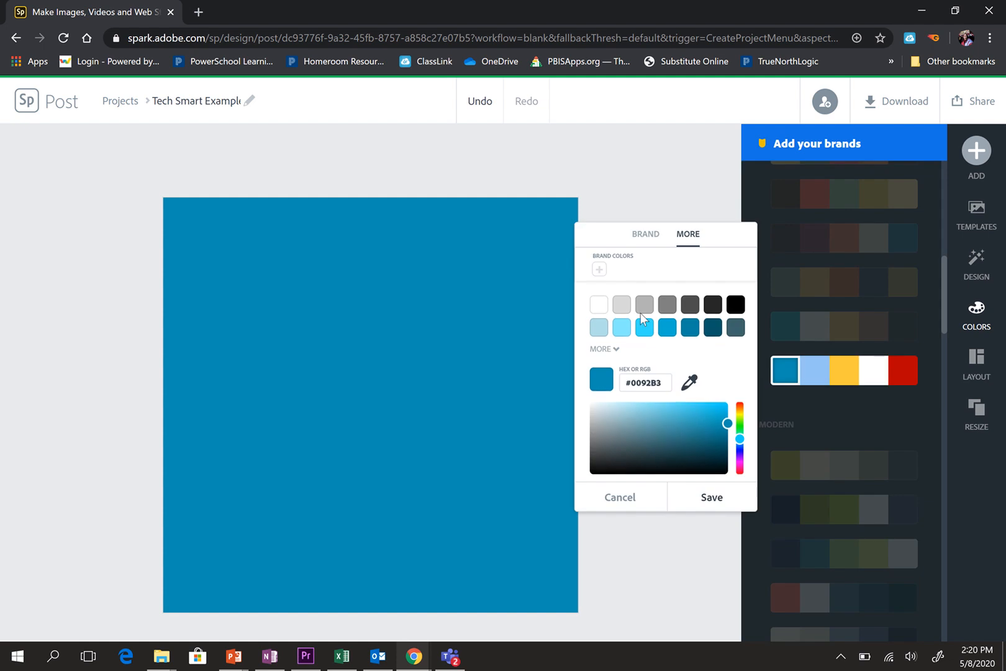
click(849, 394)
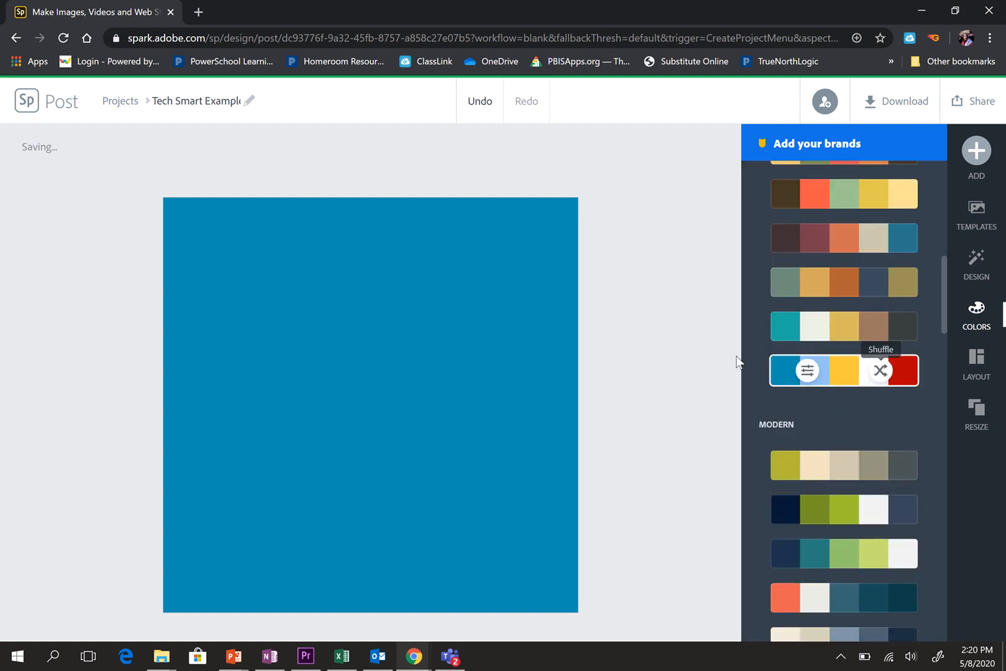
right_click(905, 376)
click(800, 388)
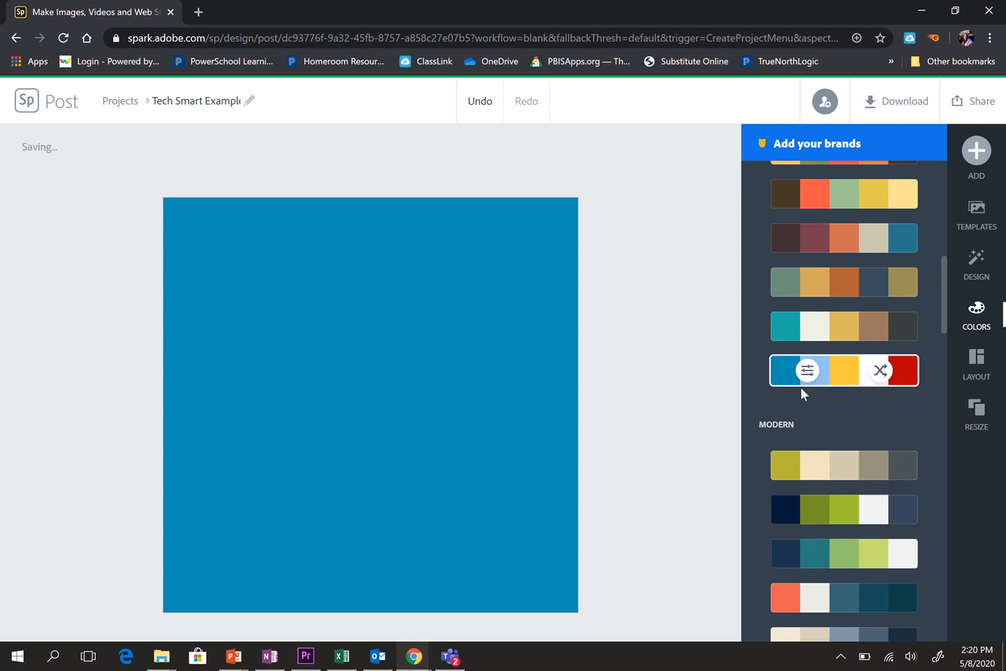
Shuffle the applied palette's colors repeatedly until the canvas background is the darker blue again
click(881, 373)
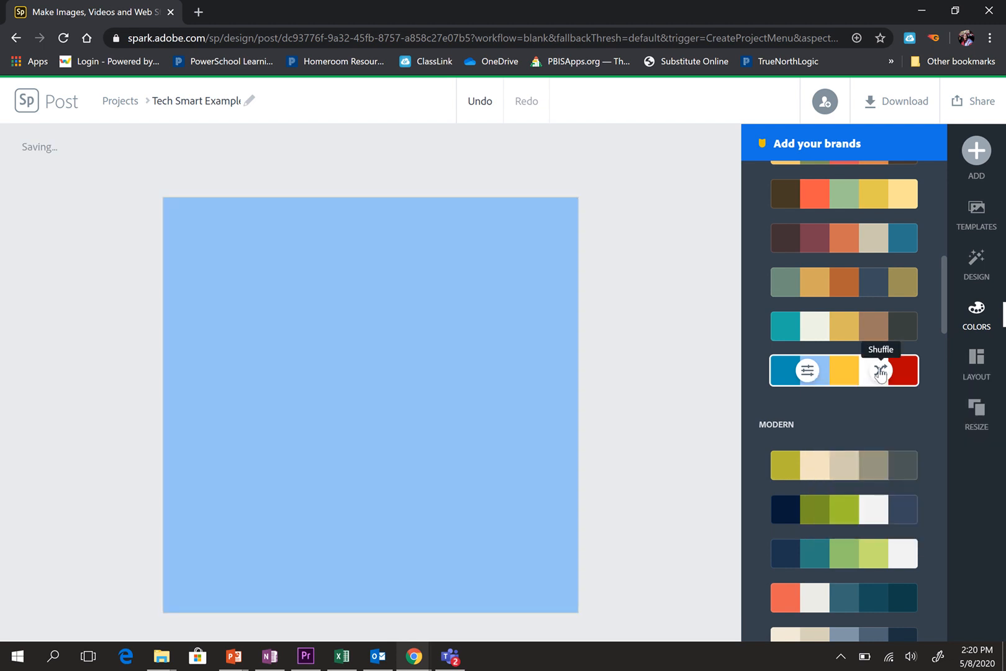
click(881, 373)
click(880, 373)
click(881, 373)
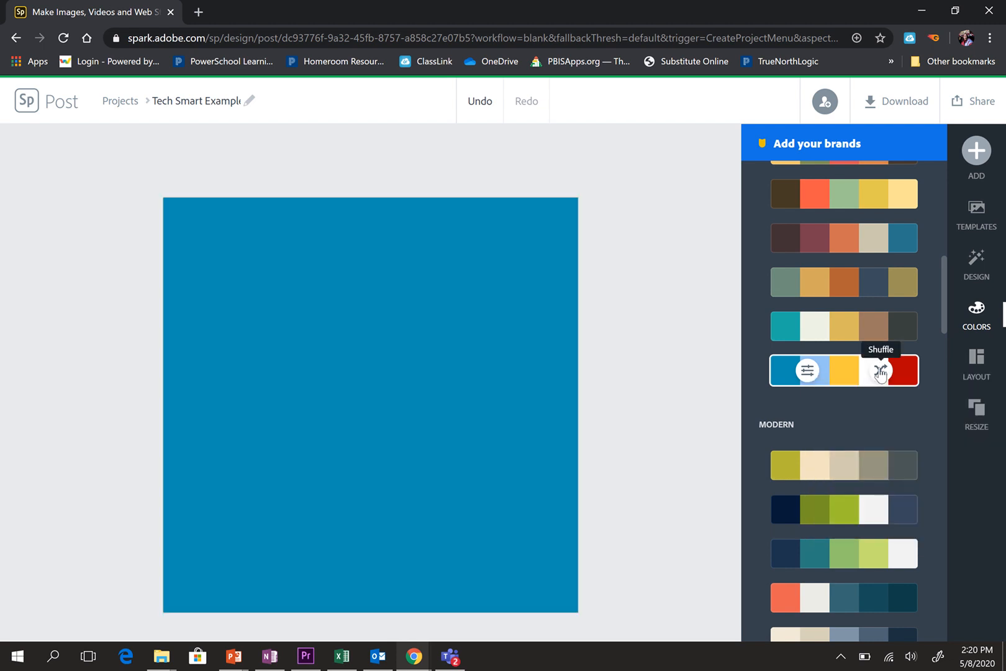
click(881, 373)
click(881, 372)
click(881, 373)
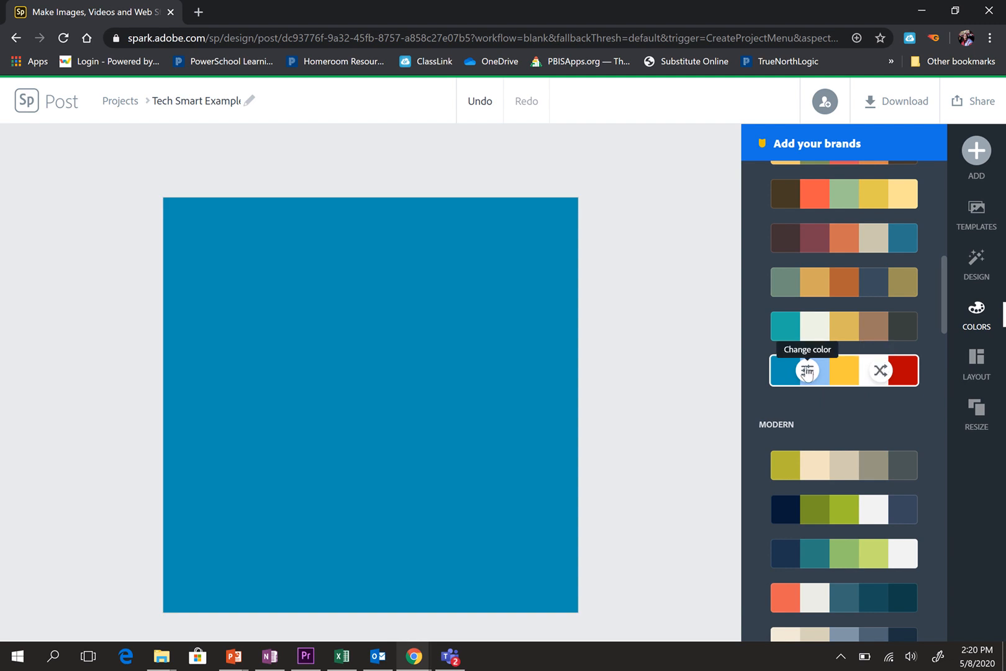
Try a deeper blue for the first swatch of the applied Decorative palette, and discard the change
click(808, 371)
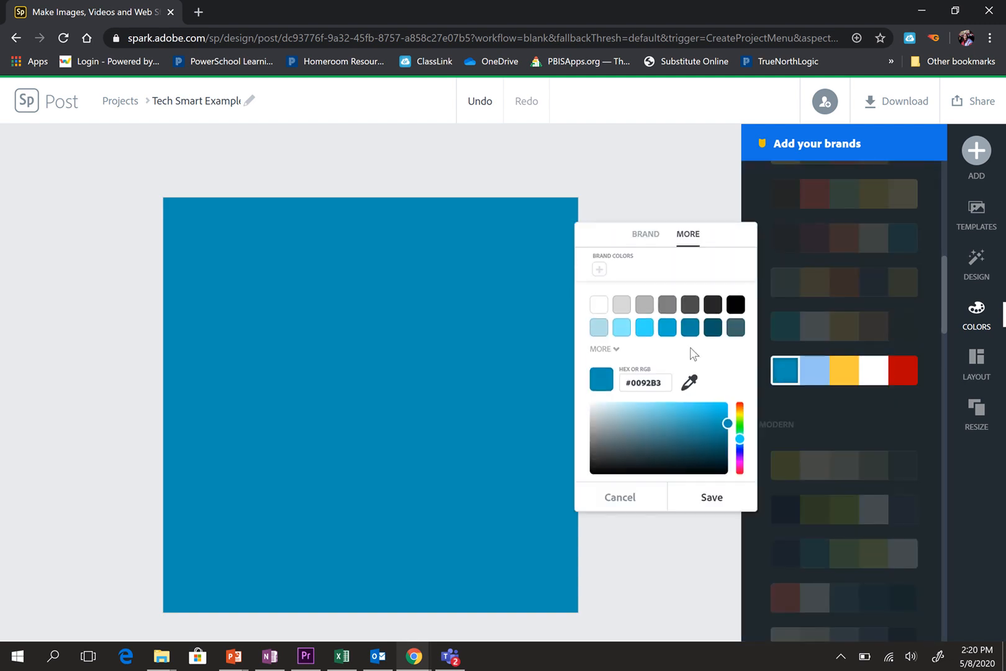
mouse_move(740, 440)
mouse_down()
mouse_move(740, 465)
mouse_move(740, 444)
mouse_up()
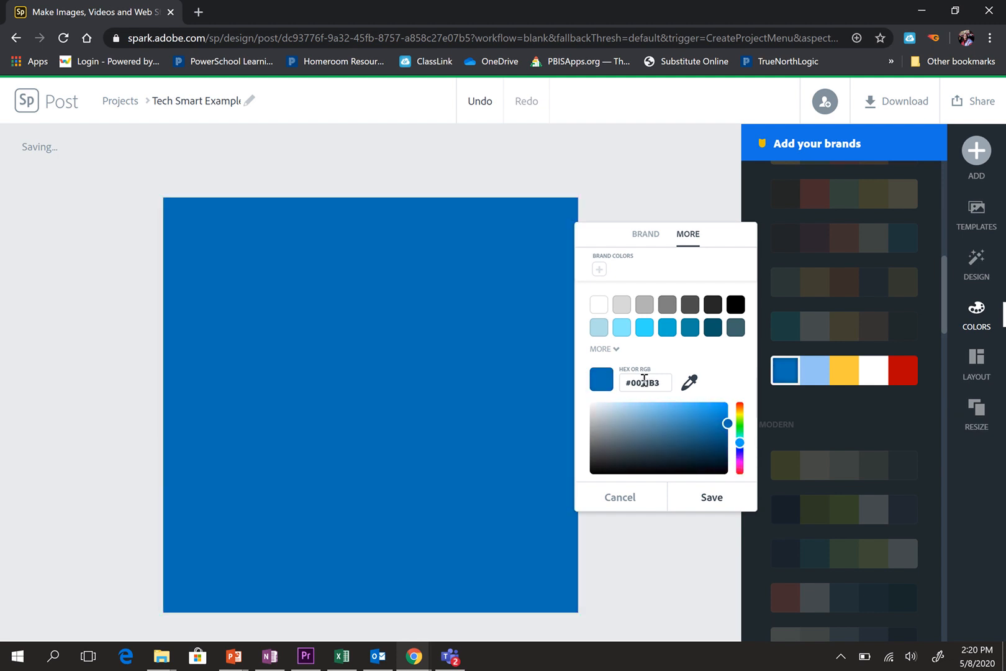
click(624, 502)
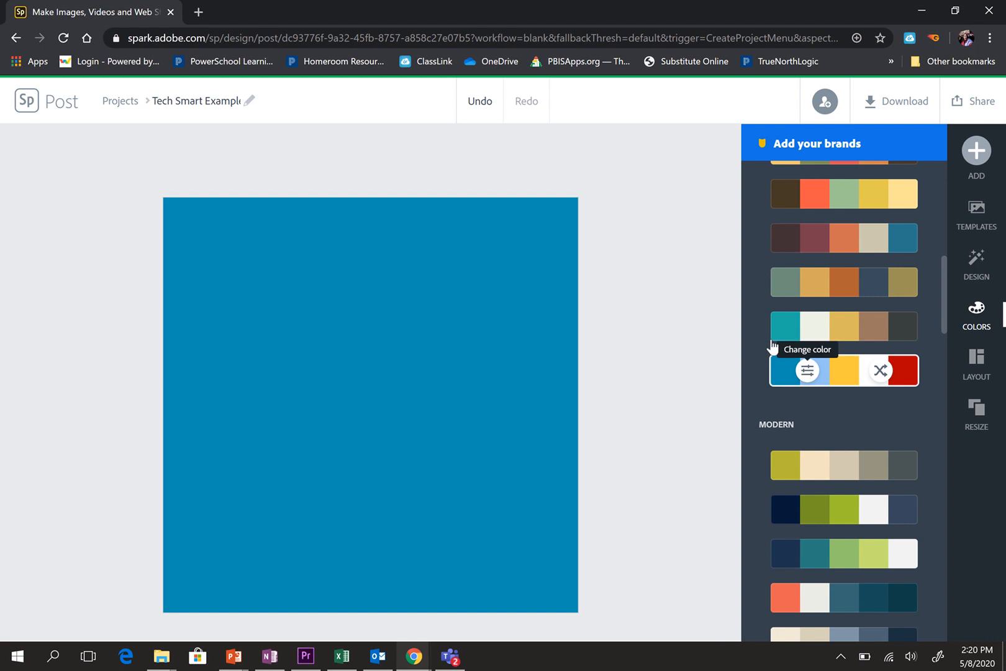
Try the navy, olive, green, white and slate palette from the Modern color group on the canvas
scroll(879, 386, down, 1)
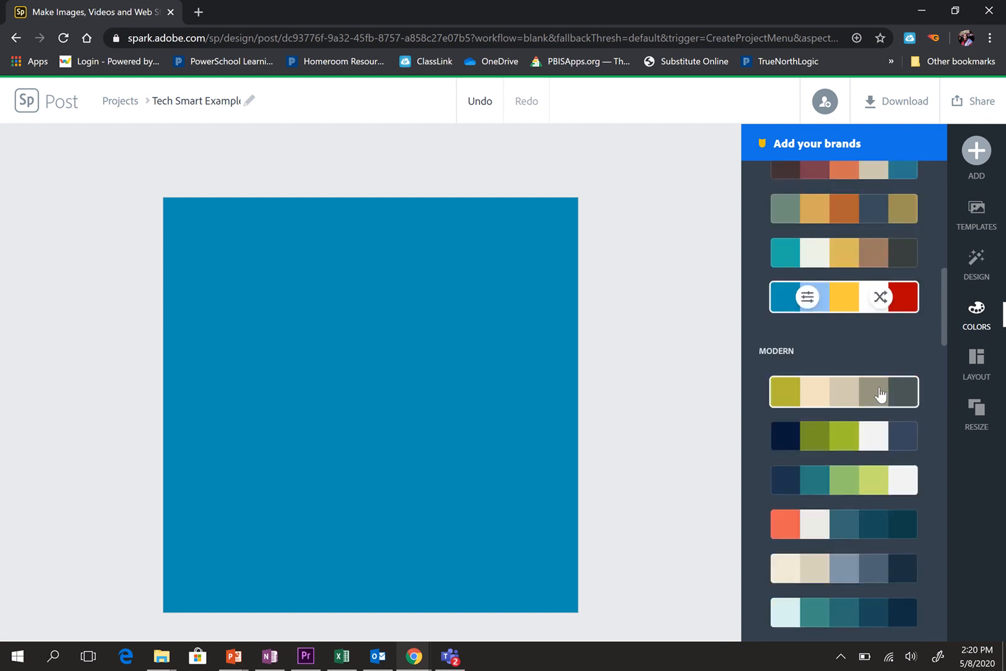
scroll(879, 386, up, 1)
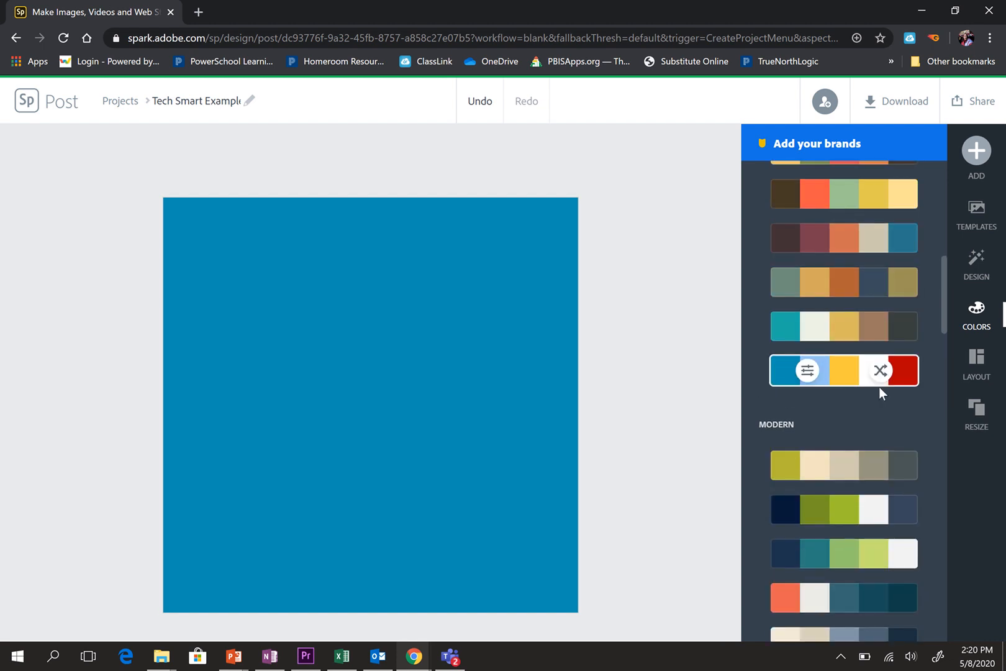
click(822, 516)
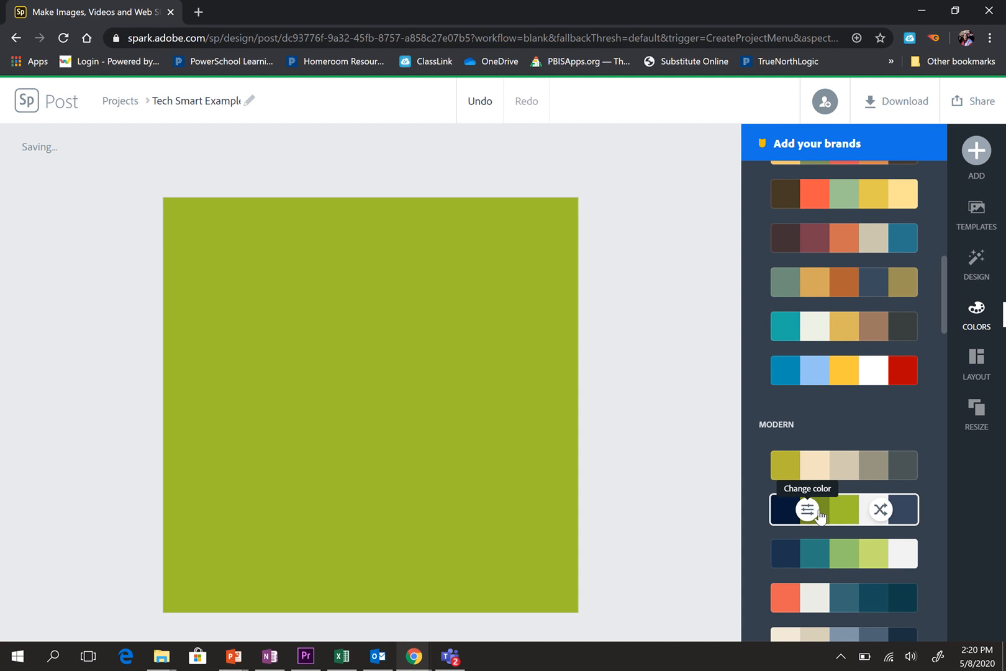
Reapply the blue, light blue, yellow, white and red Decorative palette and shuffle it until the background is light blue
click(882, 373)
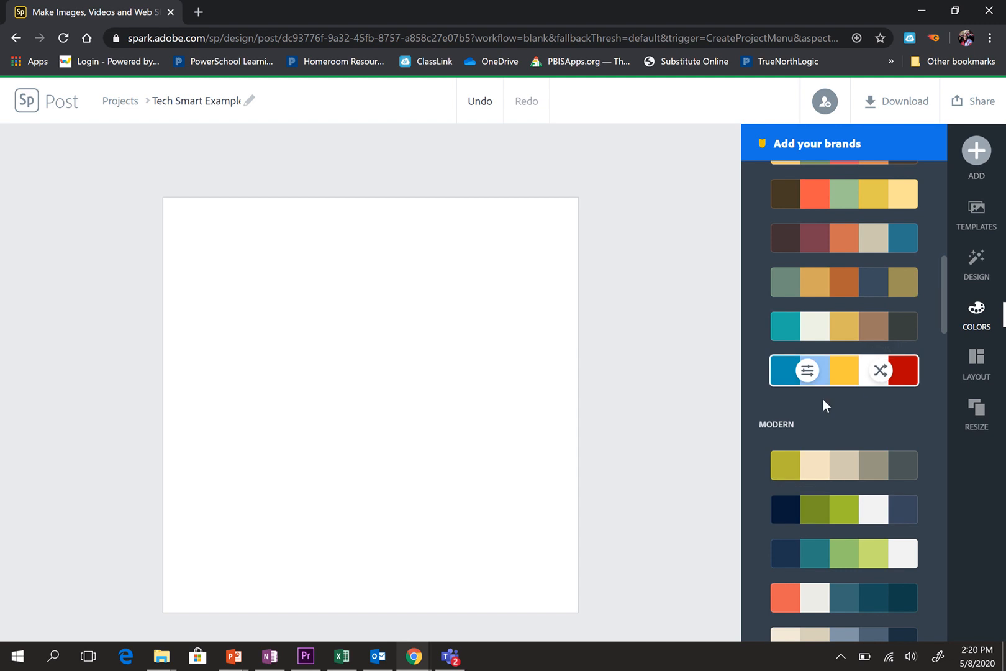
click(888, 369)
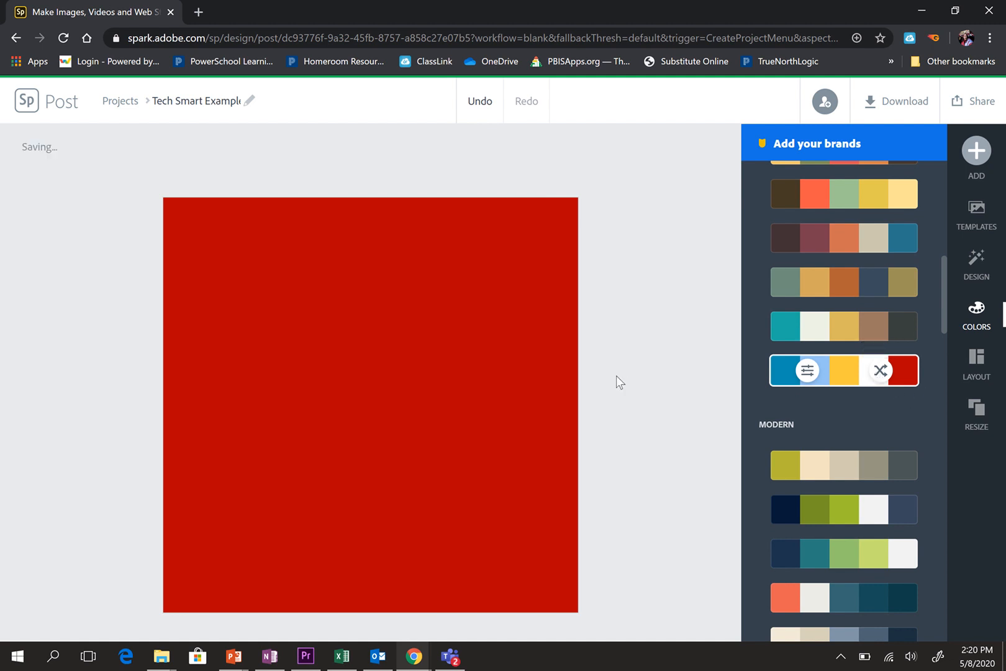
click(877, 369)
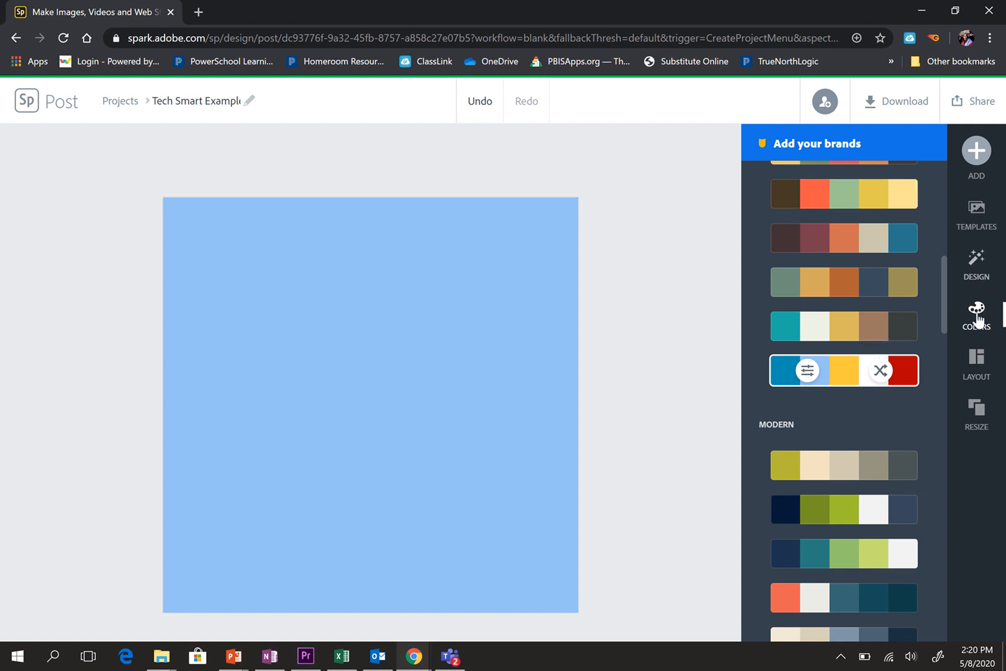
Browse the ready-made text templates and add the "Harper's Designs" one with its tagline to the canvas
click(975, 153)
click(762, 176)
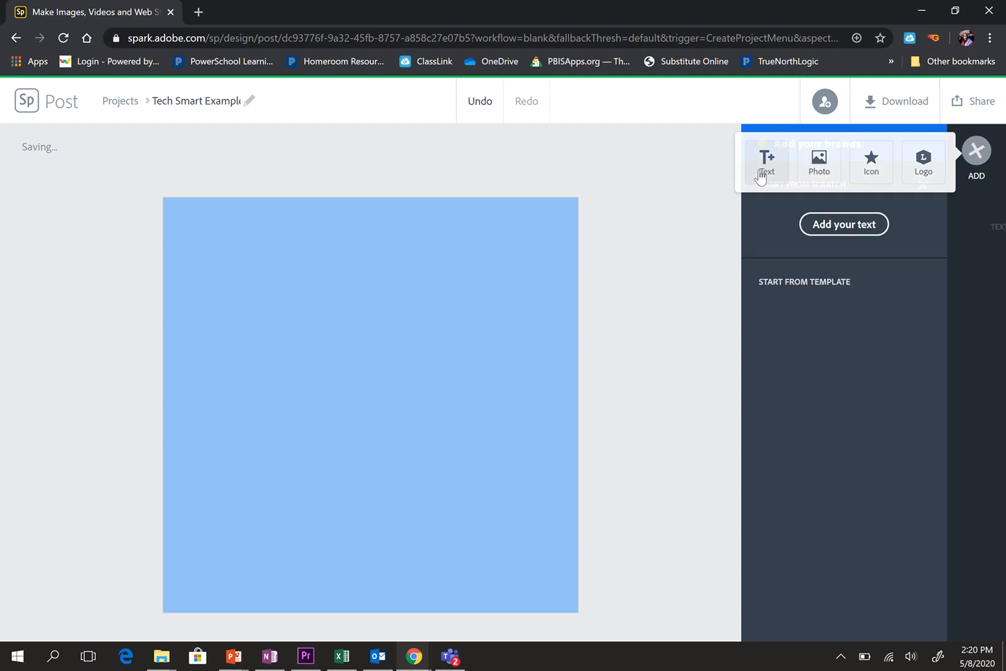
scroll(910, 489, down, 3)
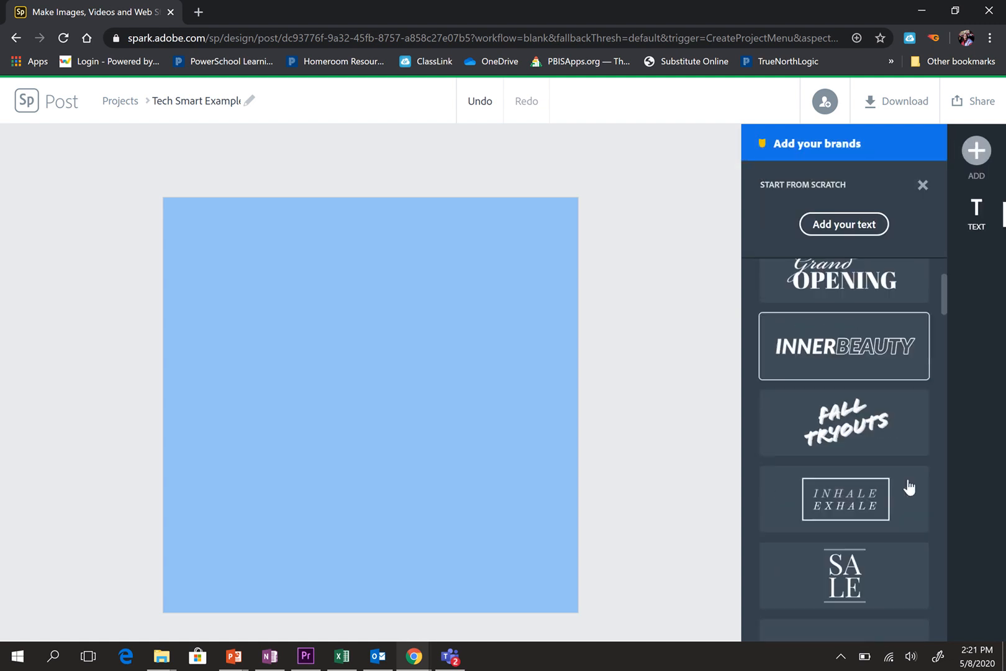
scroll(910, 488, down, 5)
scroll(906, 477, down, 2)
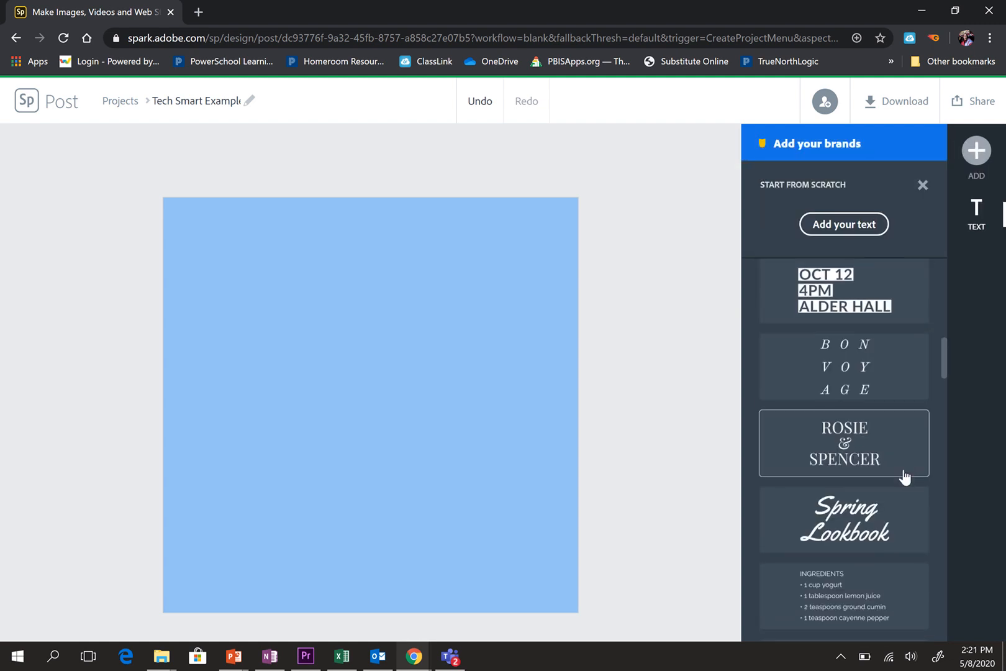
scroll(905, 477, down, 1)
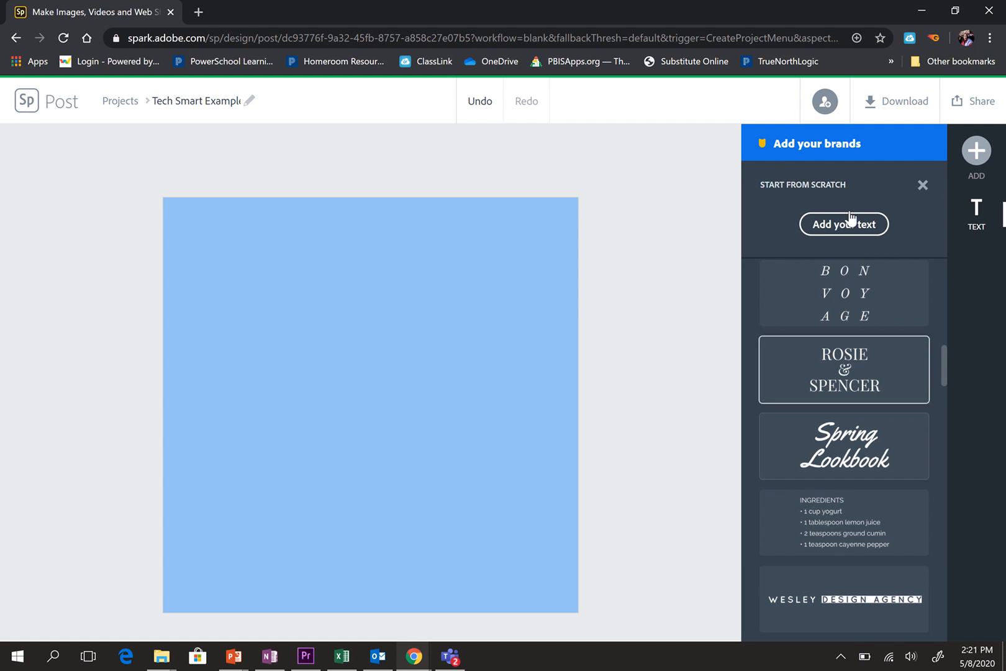
scroll(872, 481, down, 1)
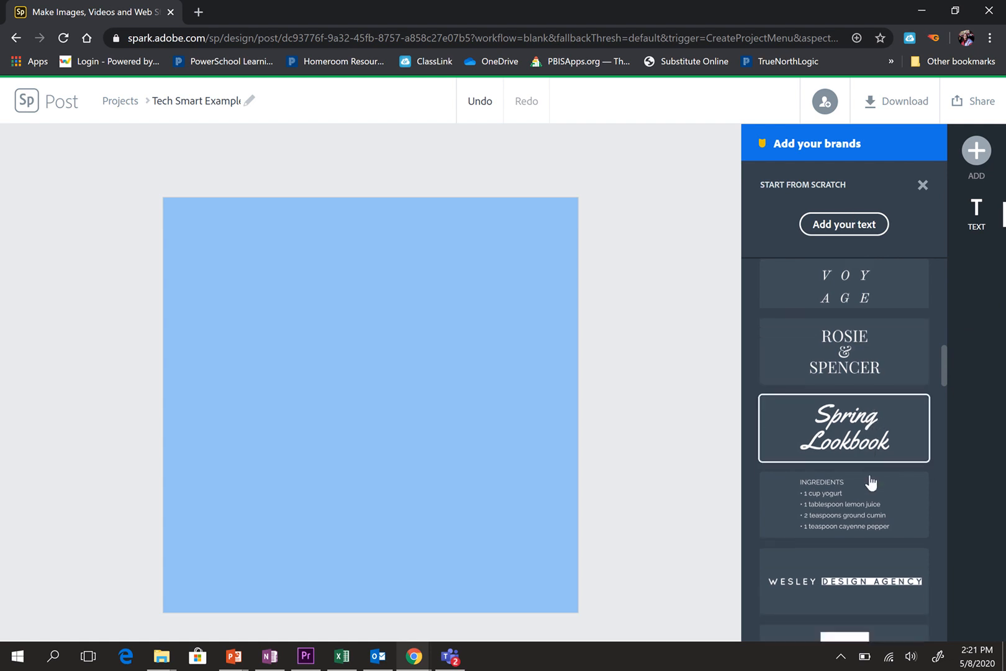
scroll(871, 481, down, 6)
scroll(870, 480, up, 1)
scroll(870, 477, down, 4)
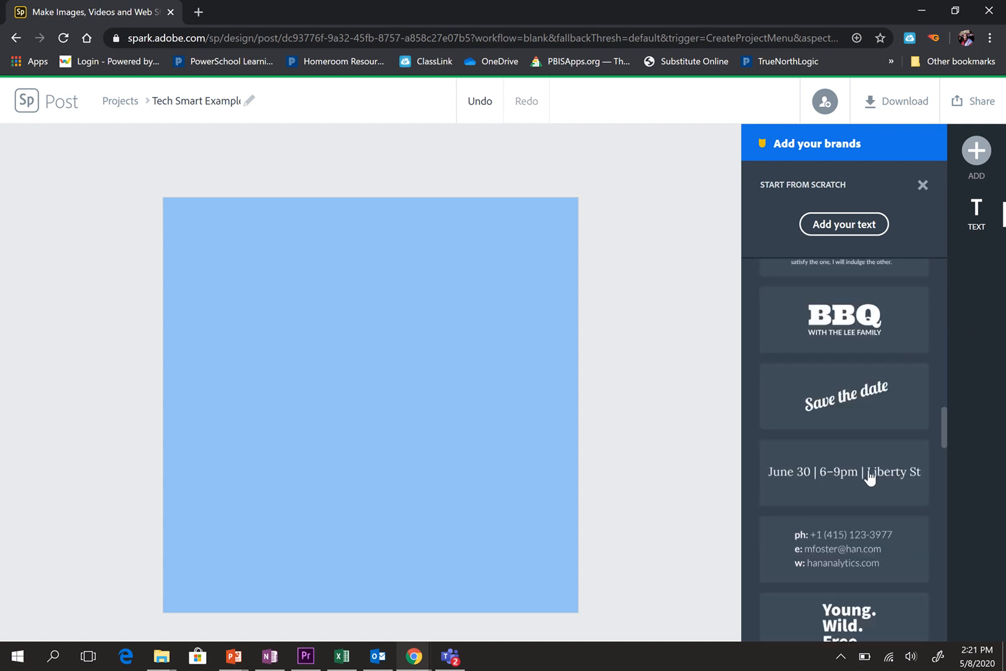
scroll(889, 506, down, 5)
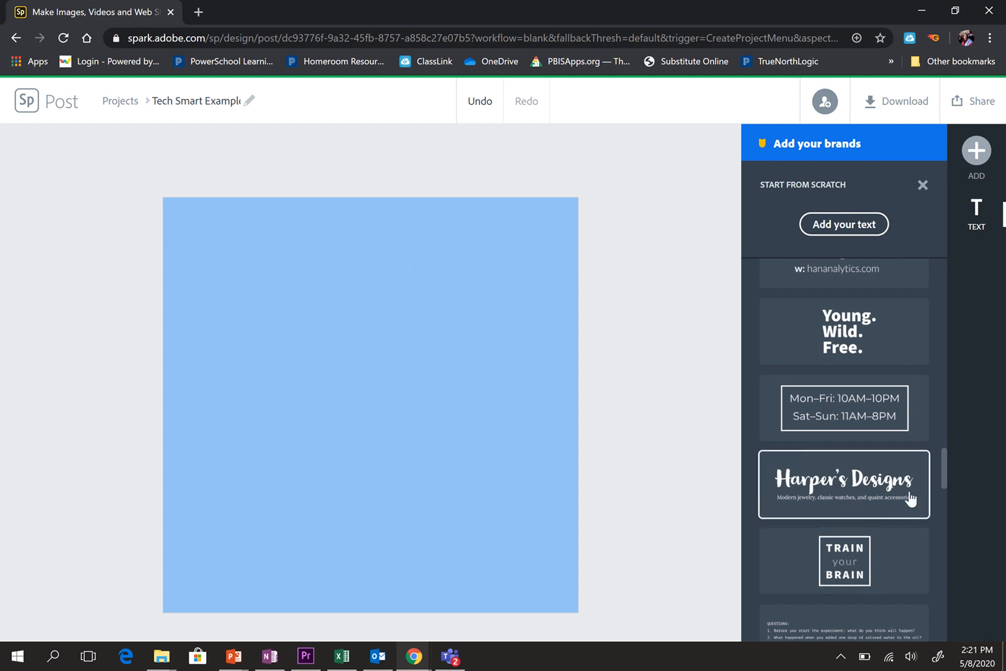
click(869, 489)
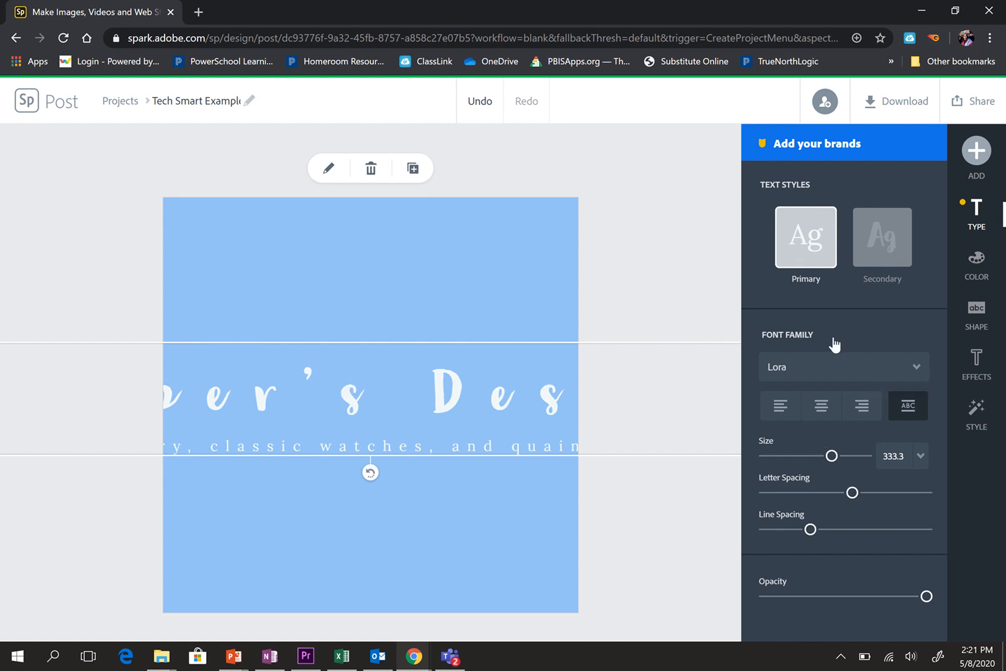
Try several style suggestions on the Harper's Designs text, ending with a gold heading over a red script tagline
click(975, 427)
drag(865, 396, 810, 443)
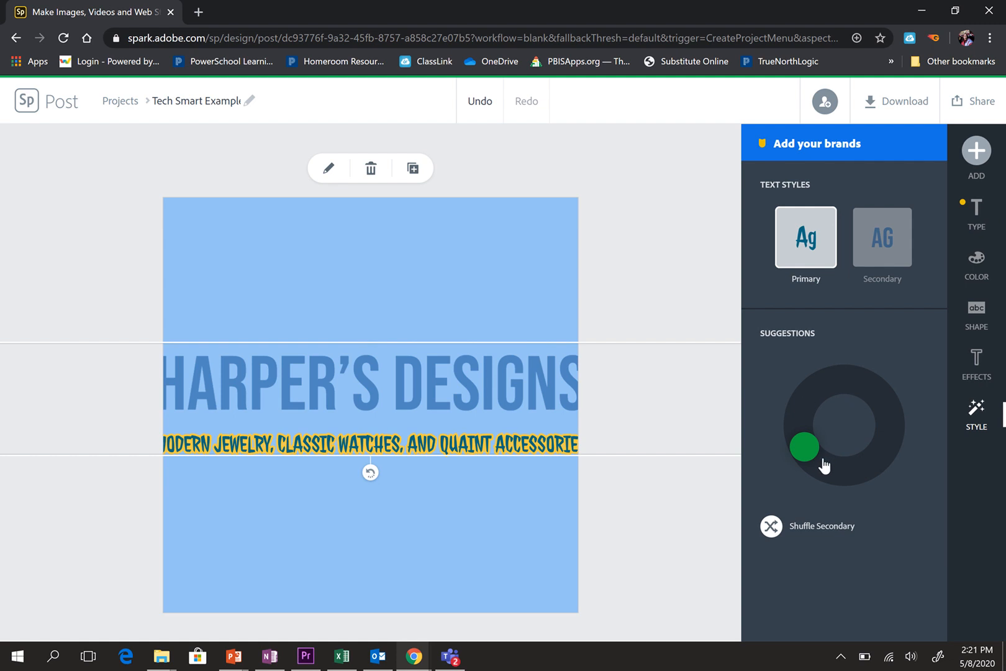
drag(809, 447, 820, 467)
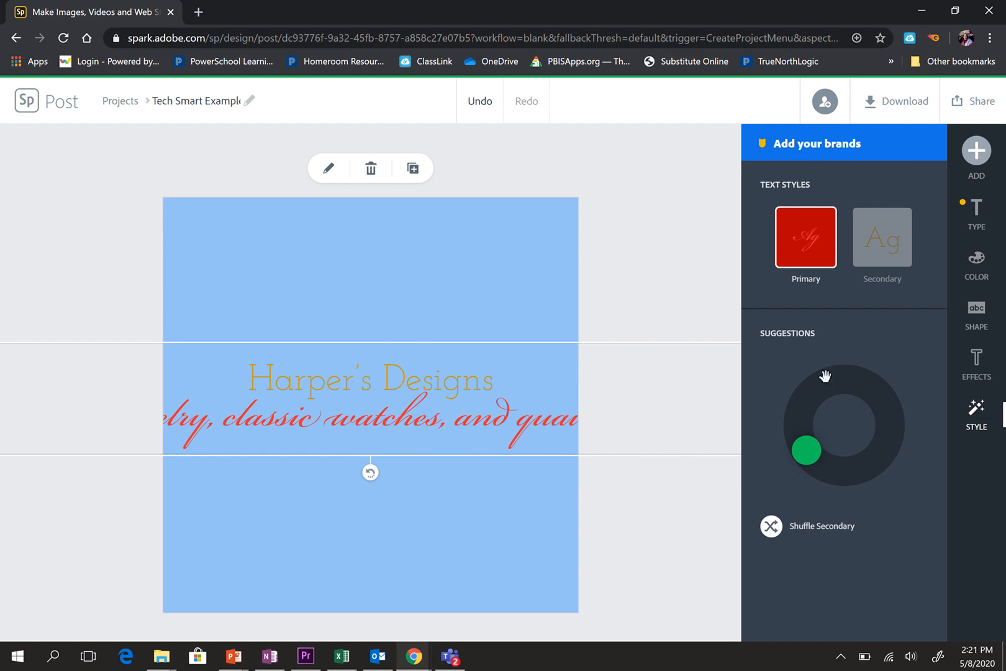
Shrink the Harper's Designs text block to fit the canvas width and place it near the canvas's upper edge
drag(616, 404, 415, 402)
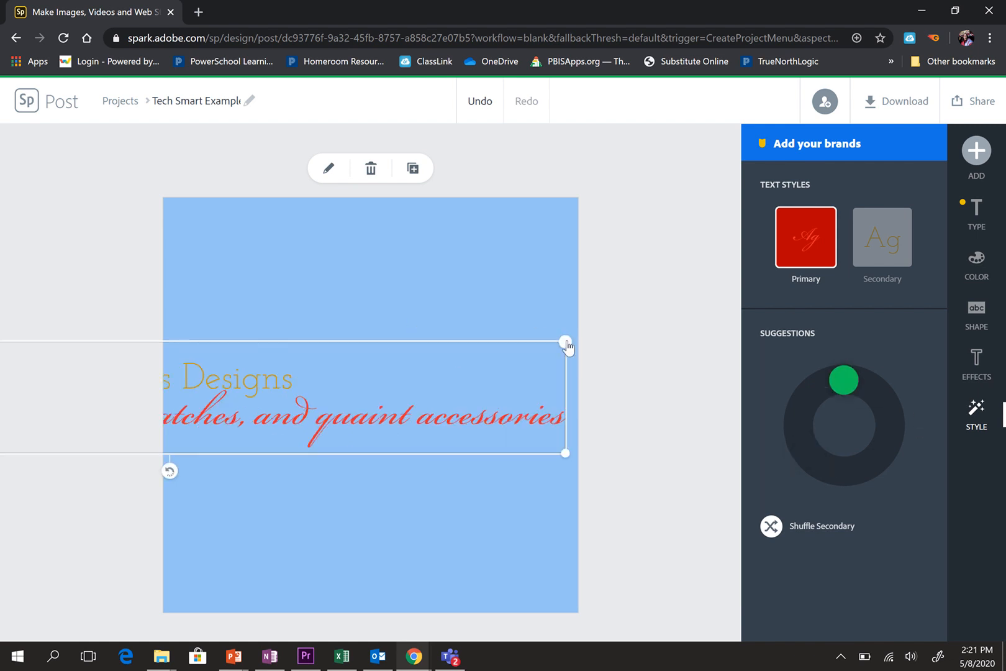
drag(566, 343, 167, 408)
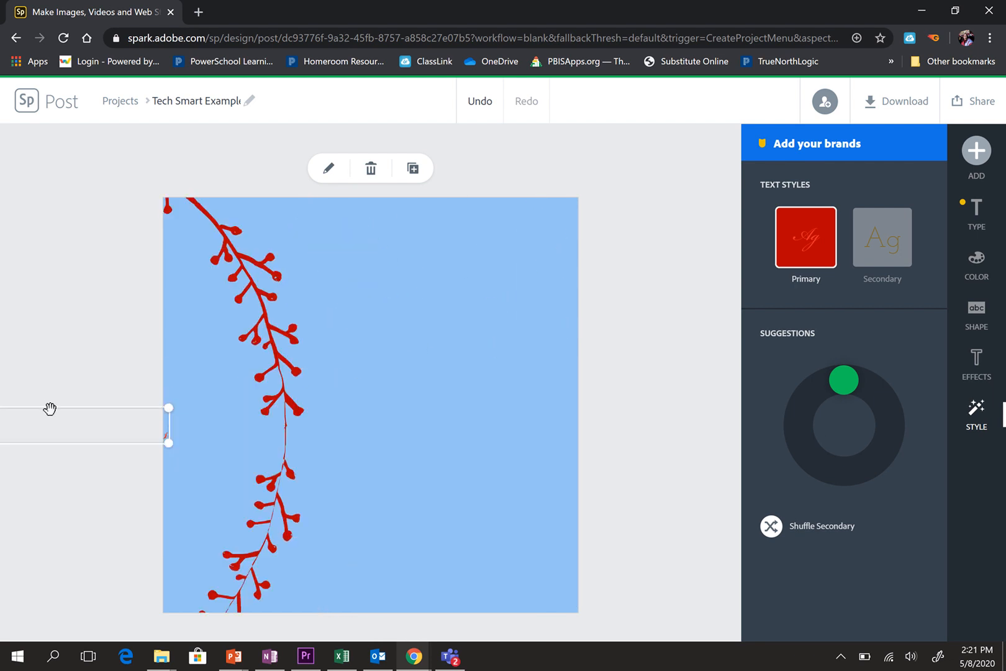
drag(488, 304, 447, 242)
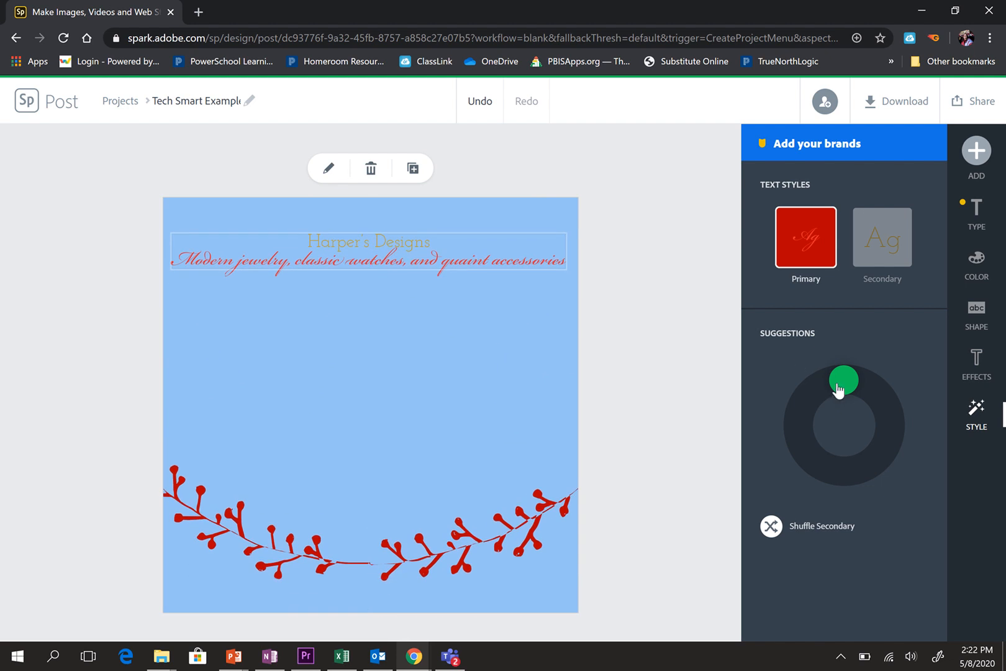
Restyle the text with the suggestion that pairs a bold blue capitalized heading with a small red serif tagline
click(870, 394)
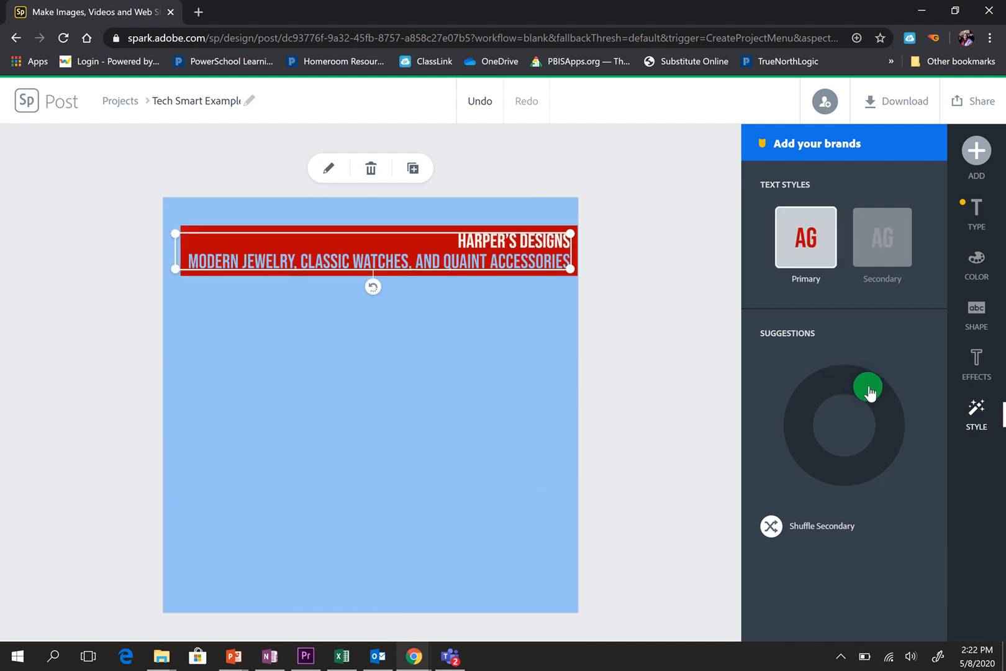
drag(870, 392, 818, 416)
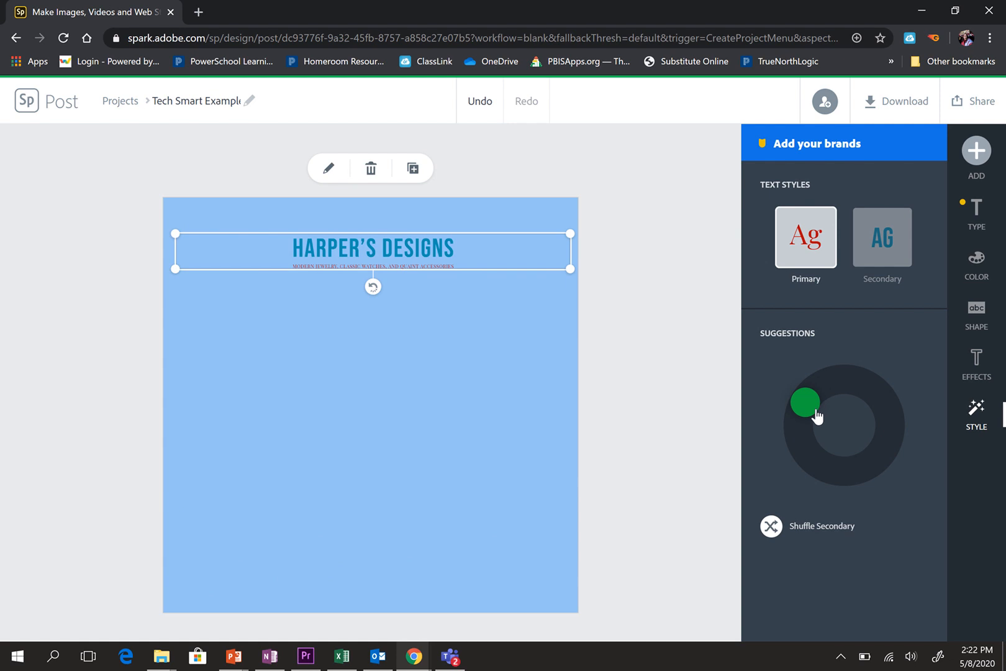
Tighten the text frame around the heading, and enlarge it to span nearly the full width of the canvas's upper edge
drag(574, 235, 588, 266)
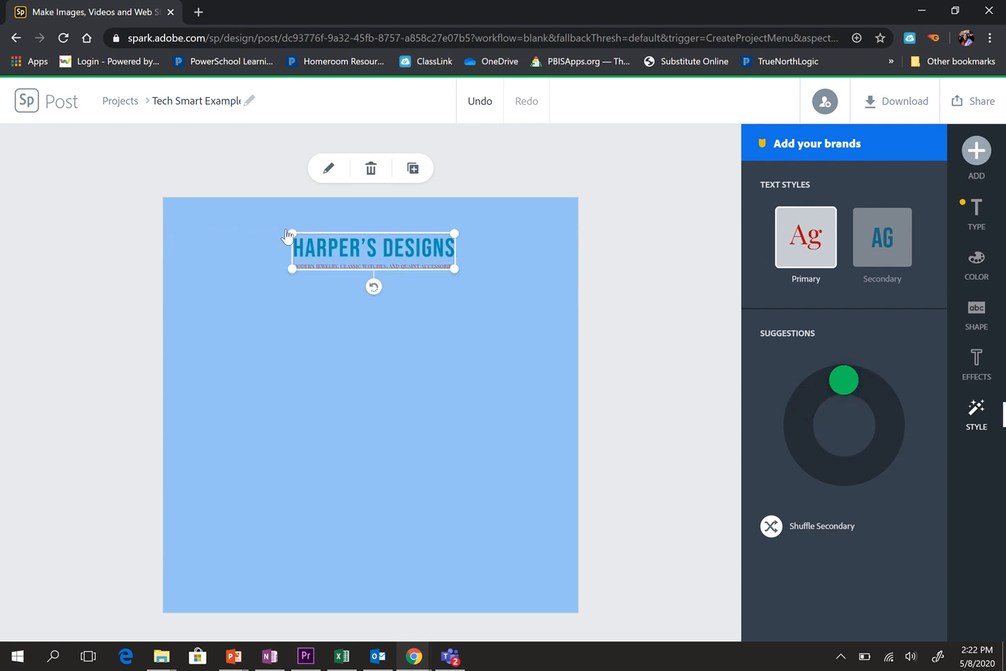
drag(283, 227, 190, 196)
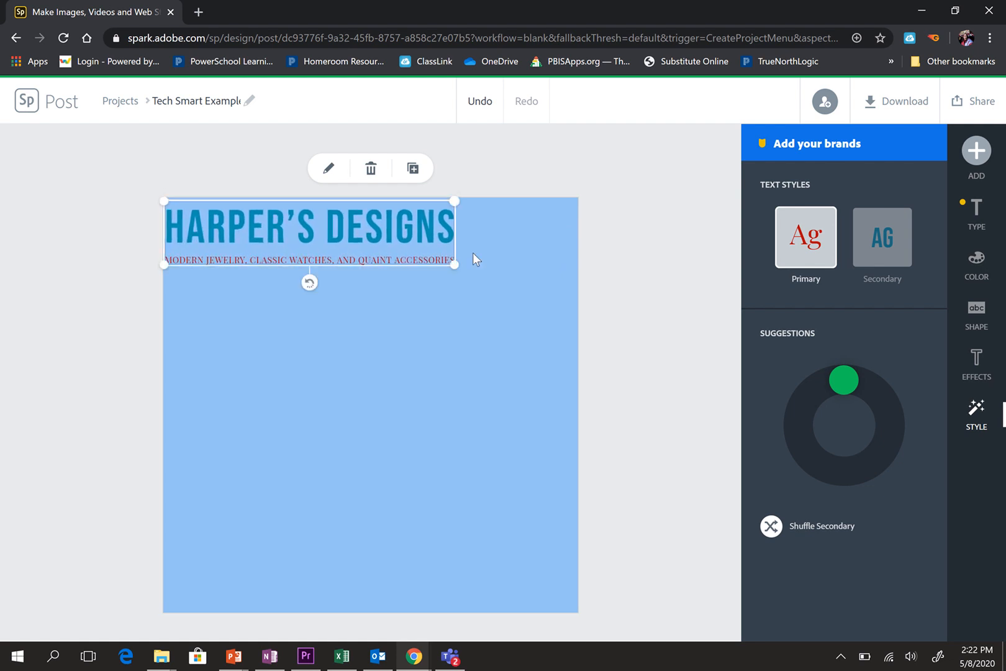
drag(455, 266, 569, 316)
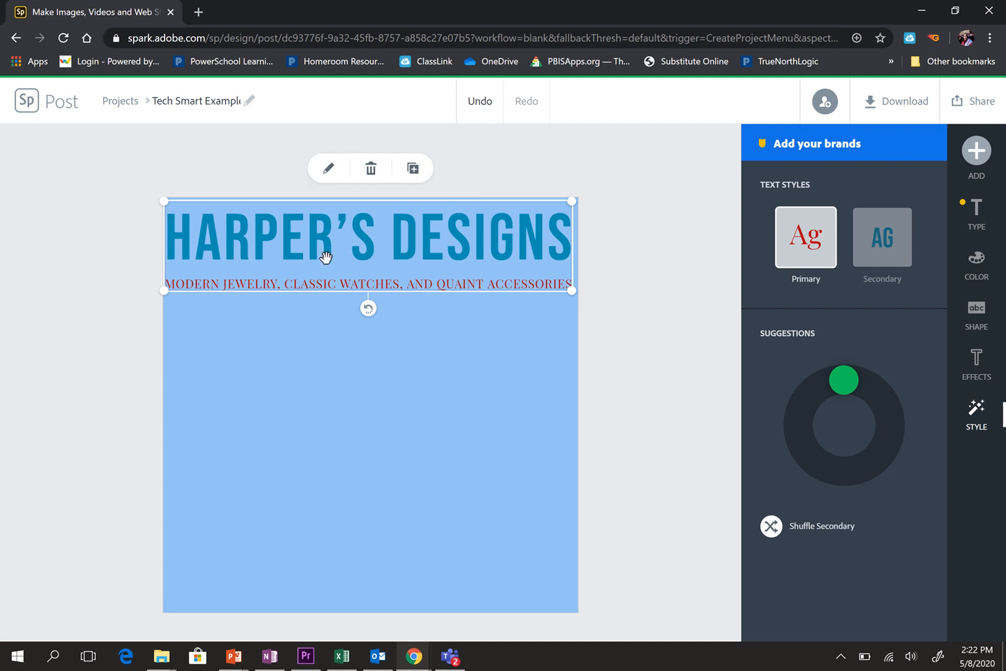
Replace the heading line "Harper's Designs" with "Tech Smart with" followed by the teacher's surname
click(328, 170)
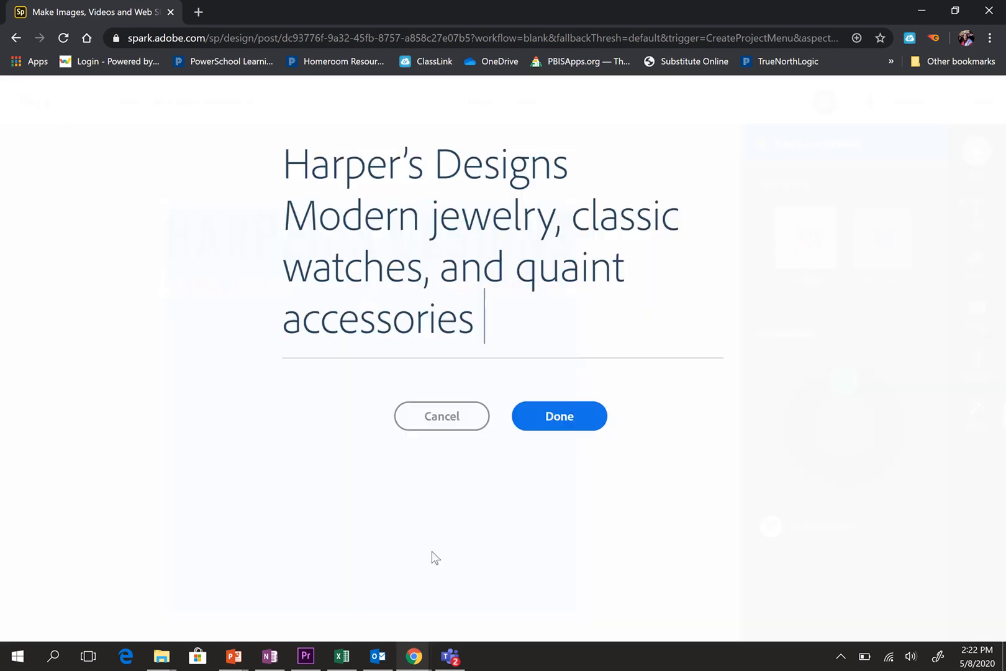
click(530, 169)
drag(580, 169, 151, 142)
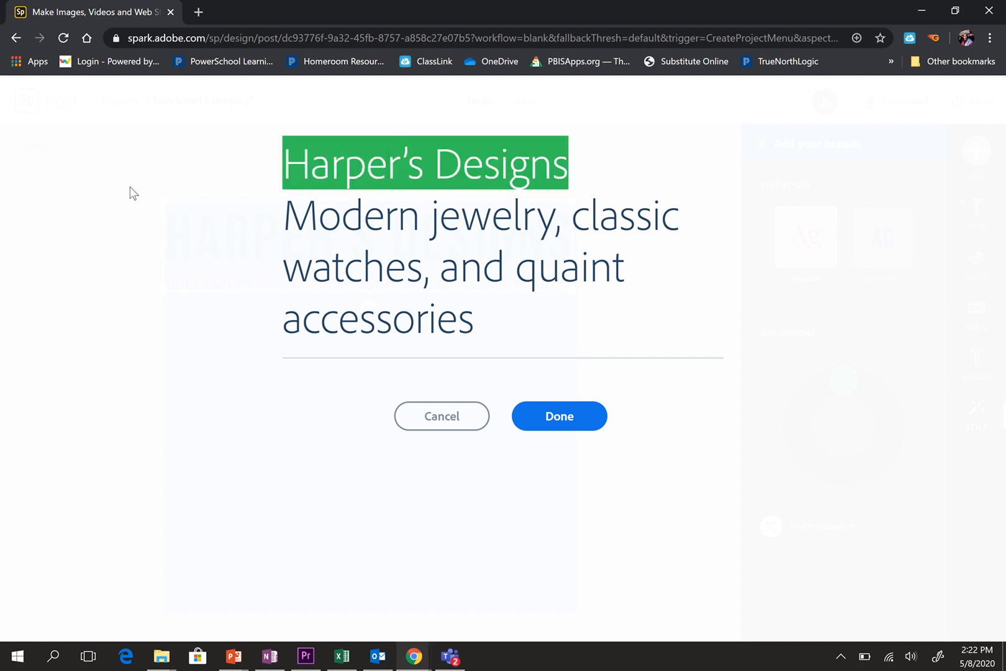
text(Tech Smart )
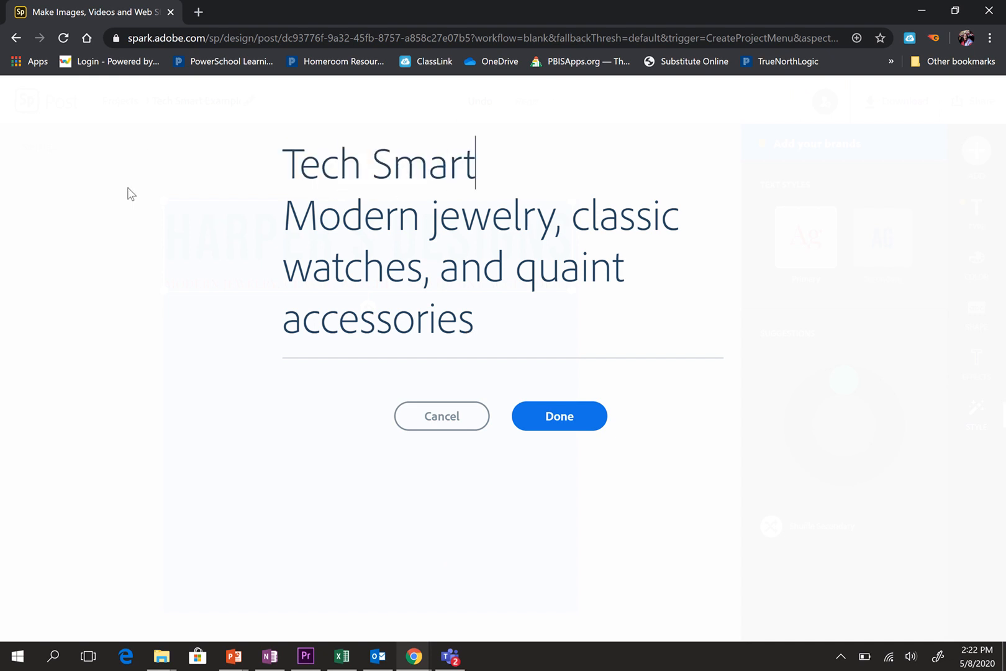
text(W)
key(BackSpace)
text(with Byrne)
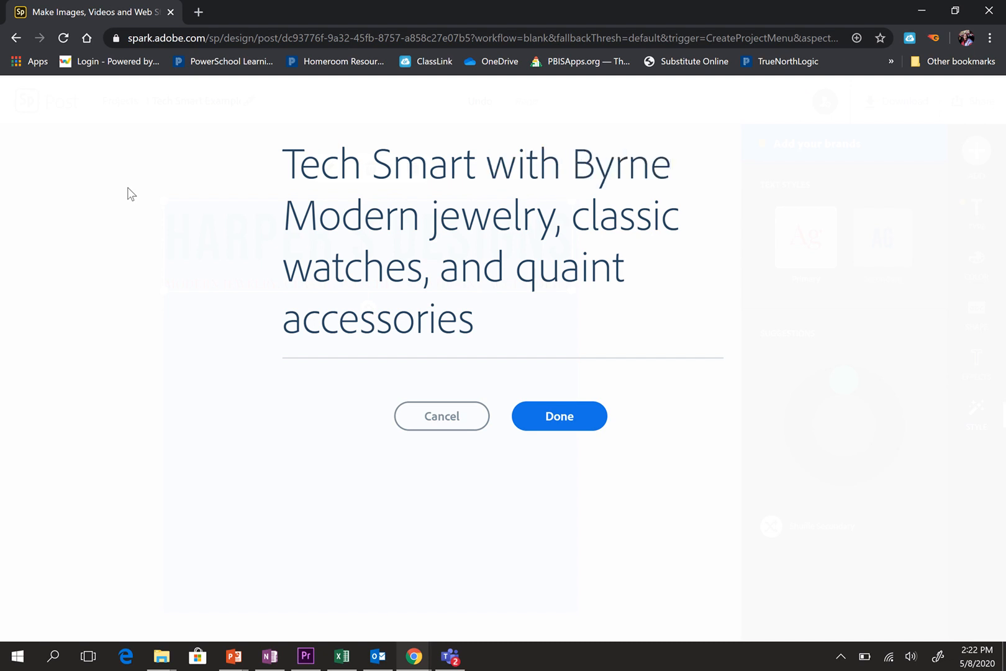
Replace the tagline about jewelry, watches and accessories with "3rd Trimester"
drag(485, 323, 272, 207)
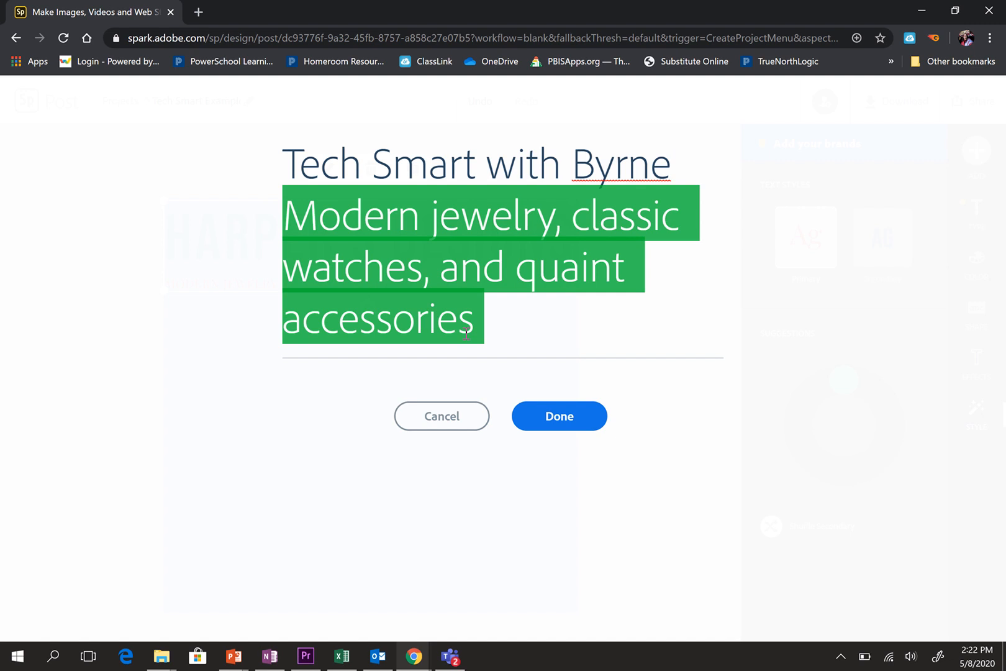
text(#rd Z)
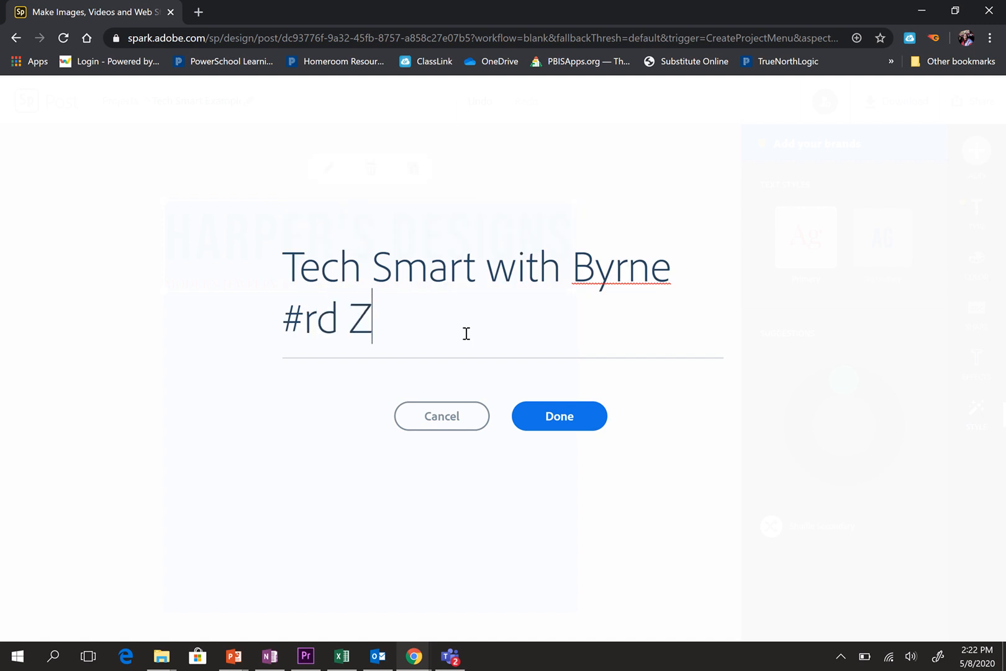
key(BackSpace)
key(BackSpace)
key(BackSpace)
key(BackSpace)
key(BackSpace)
text(3rd )
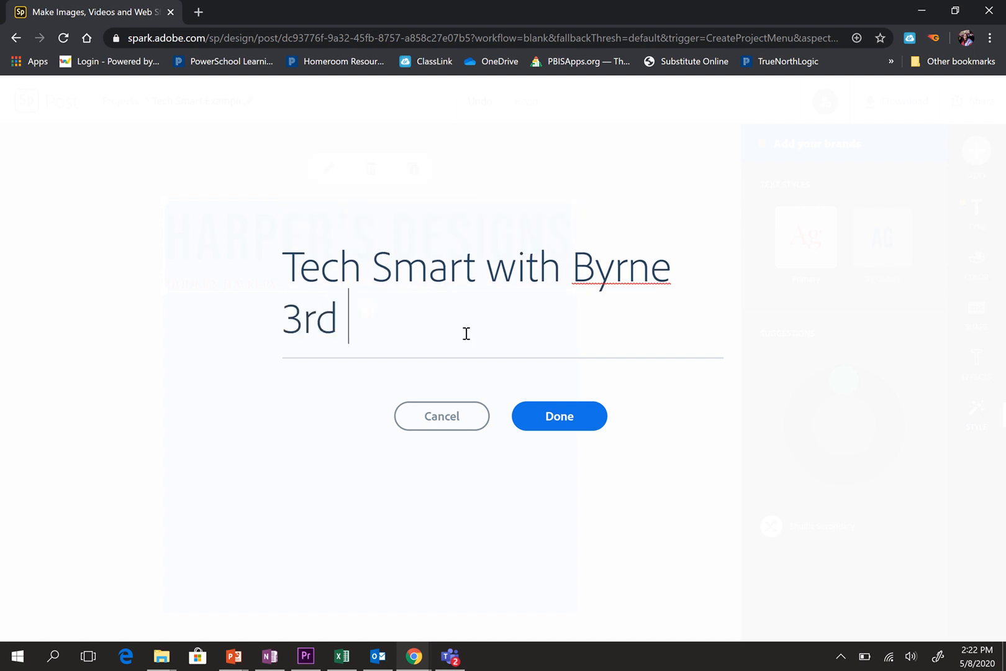
text(Trimester)
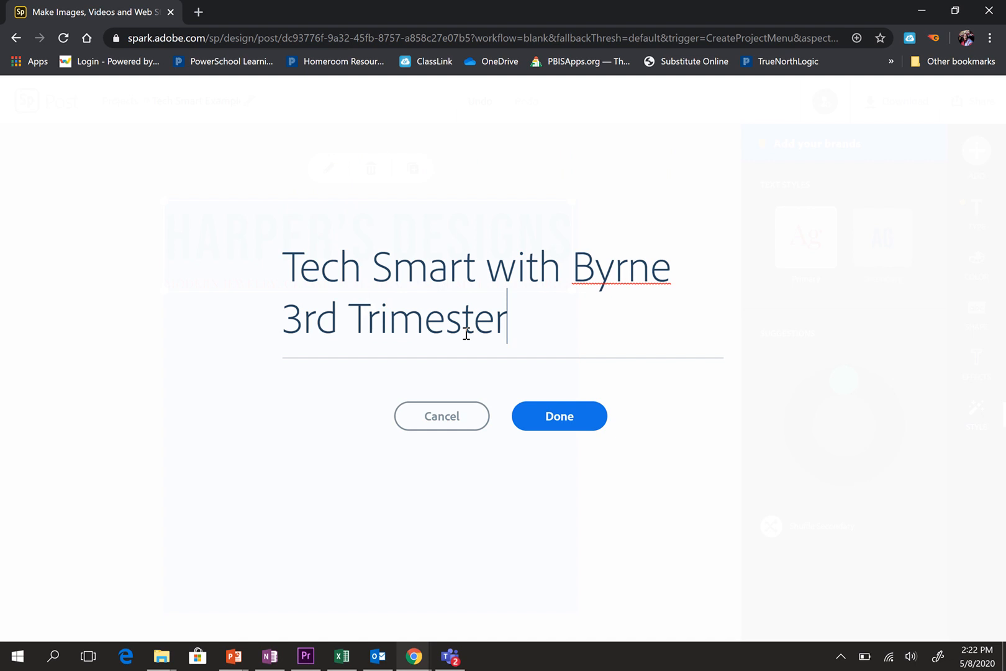
click(562, 416)
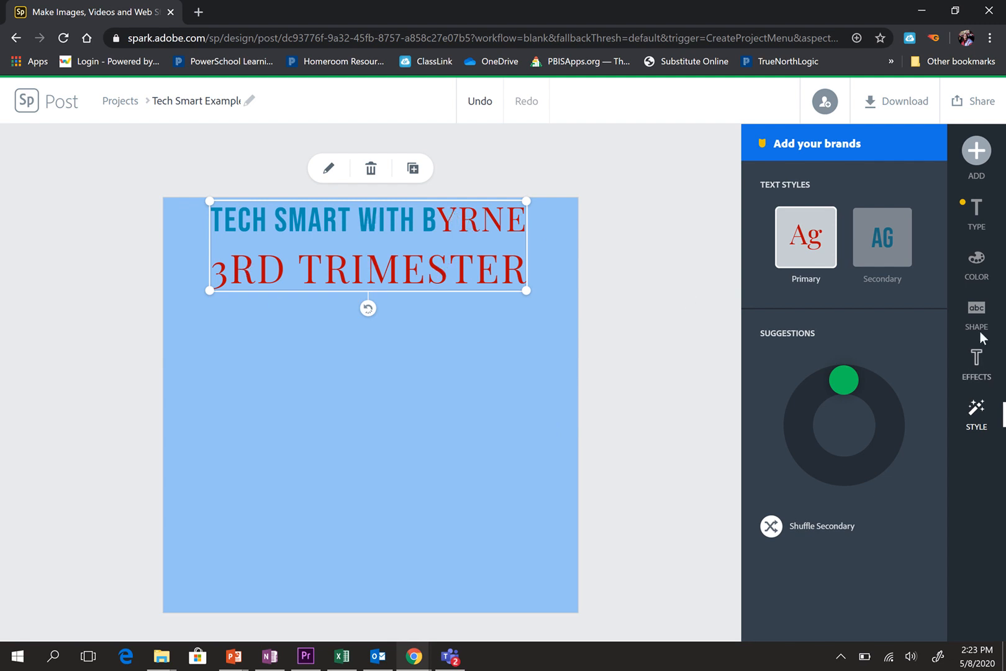
Look through the text block's effects, color and shape options, and open its wording for review
click(980, 381)
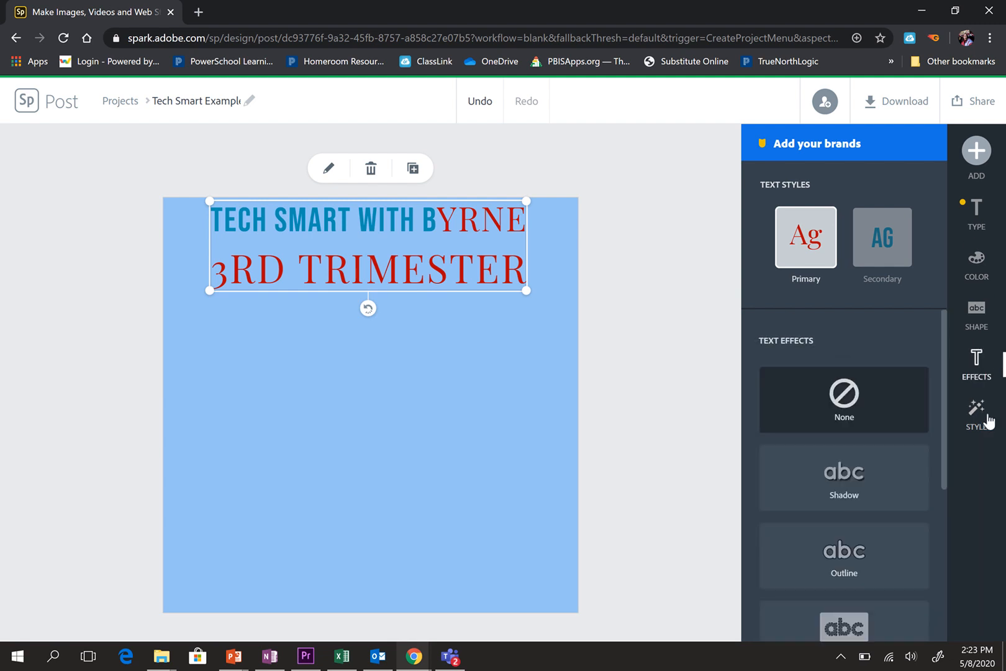
click(983, 264)
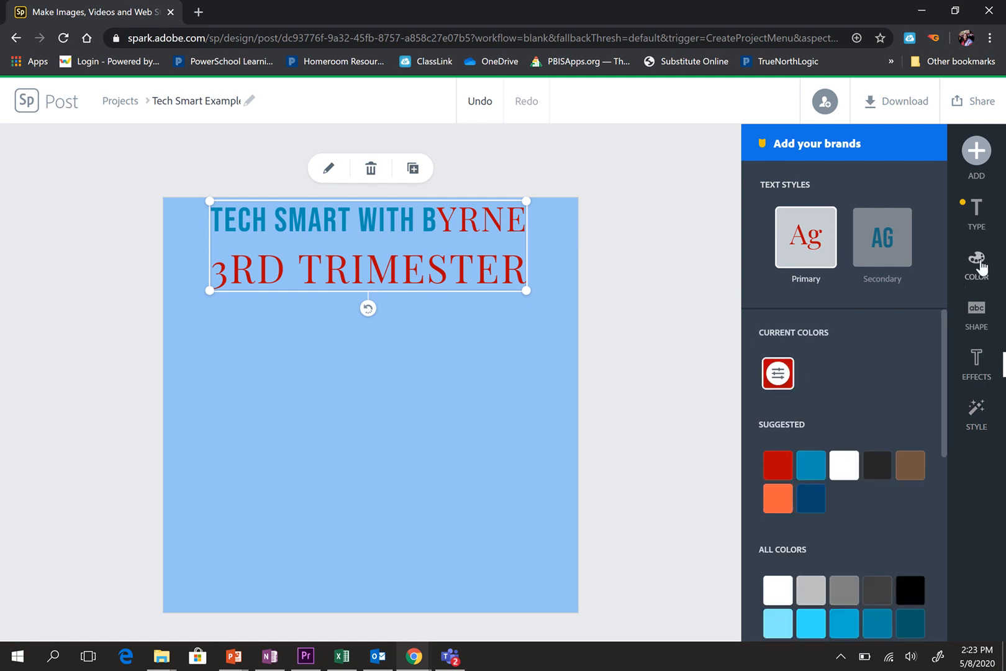
click(979, 317)
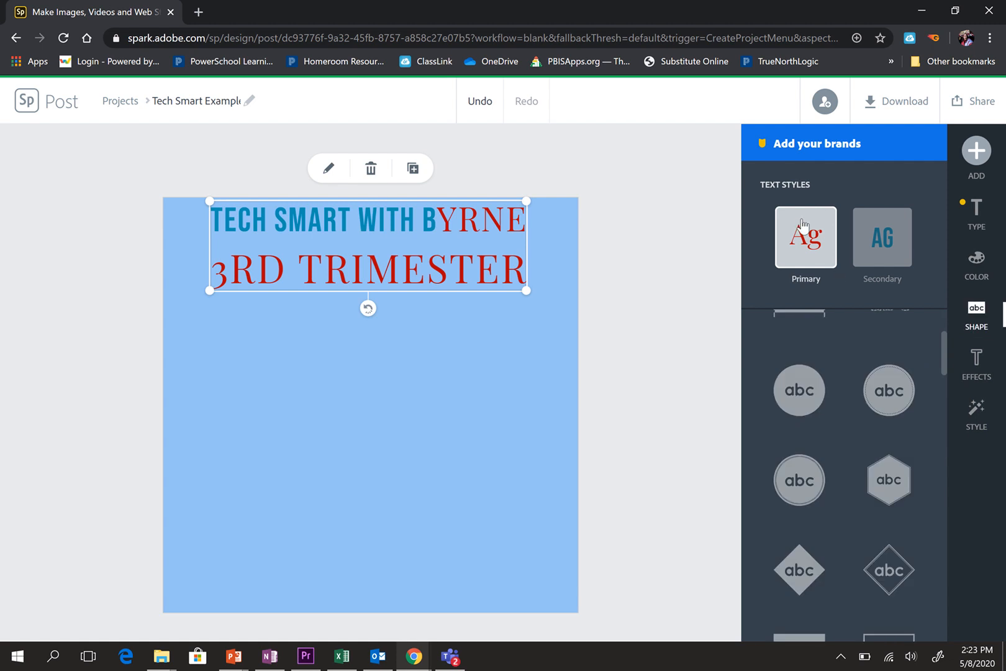
double_click(334, 242)
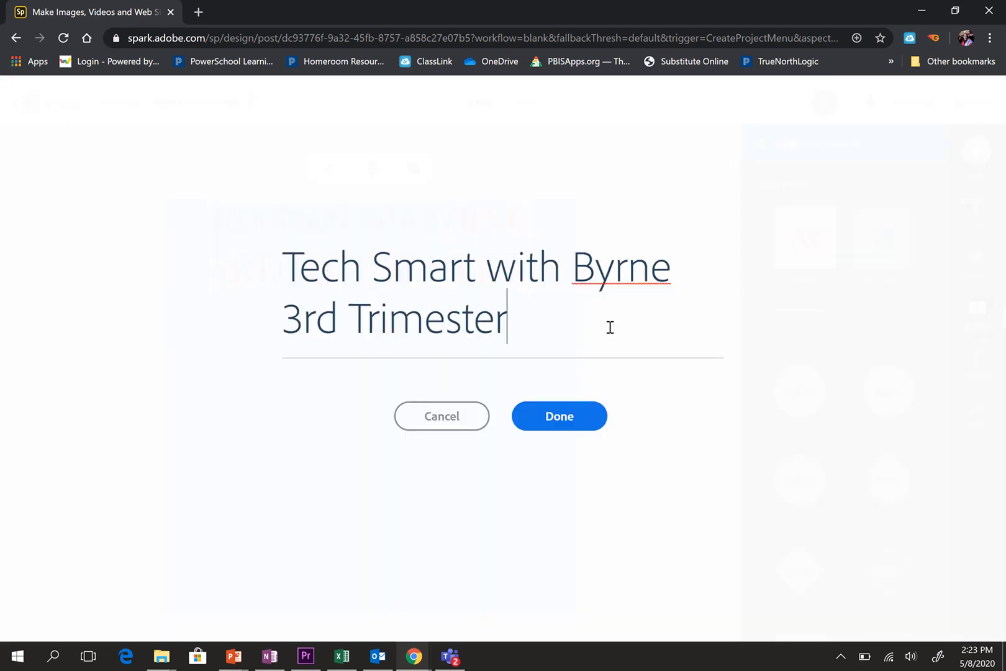
click(553, 415)
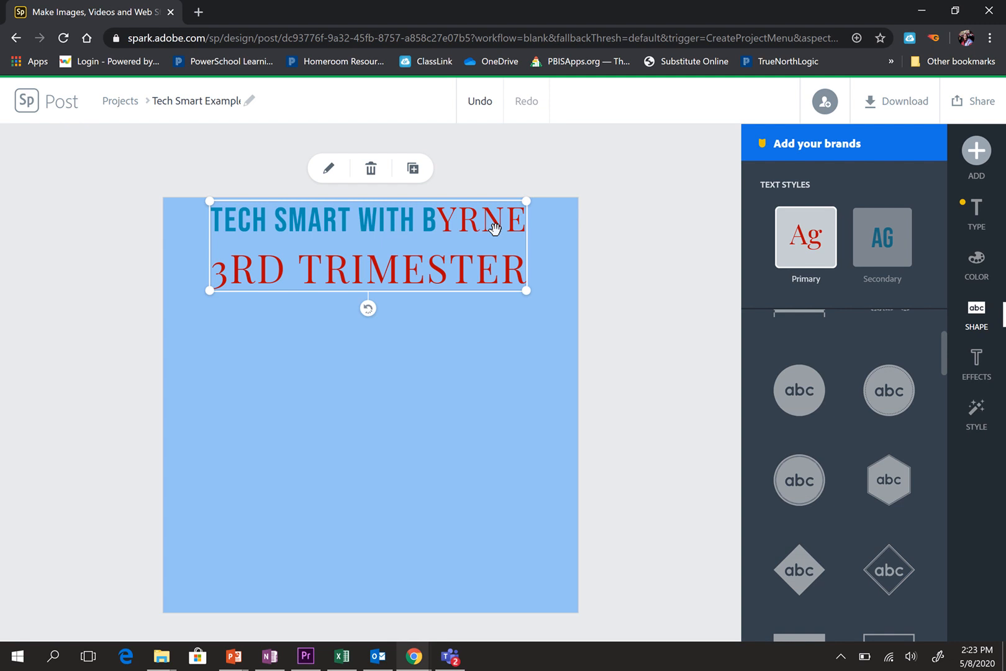
Move the text block slightly down on the canvas, and extend the secondary Bebas Neue style across its whole first line
drag(495, 230, 722, 252)
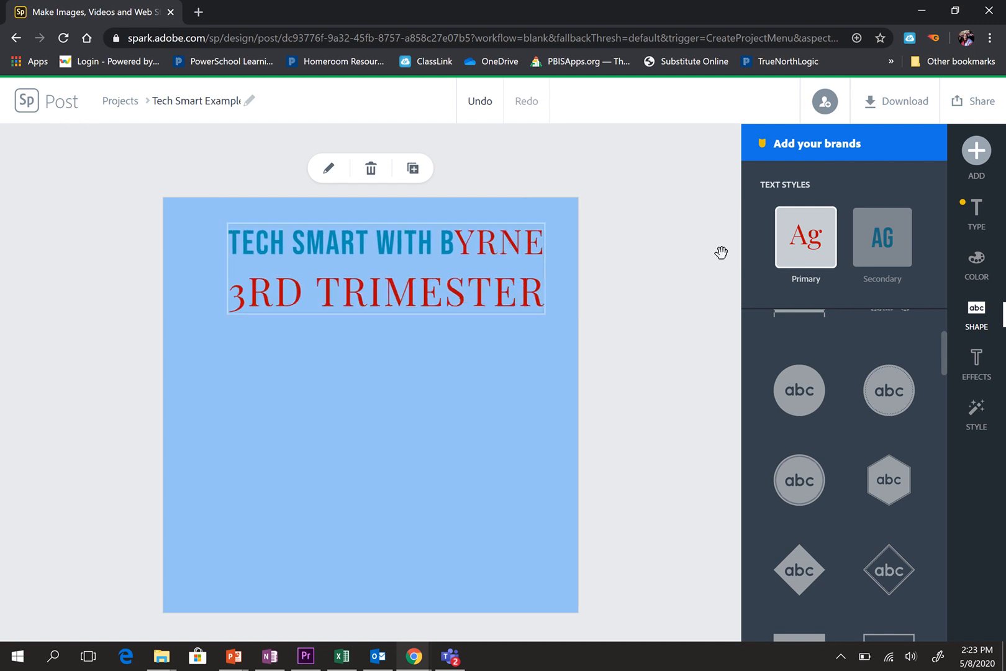
click(976, 210)
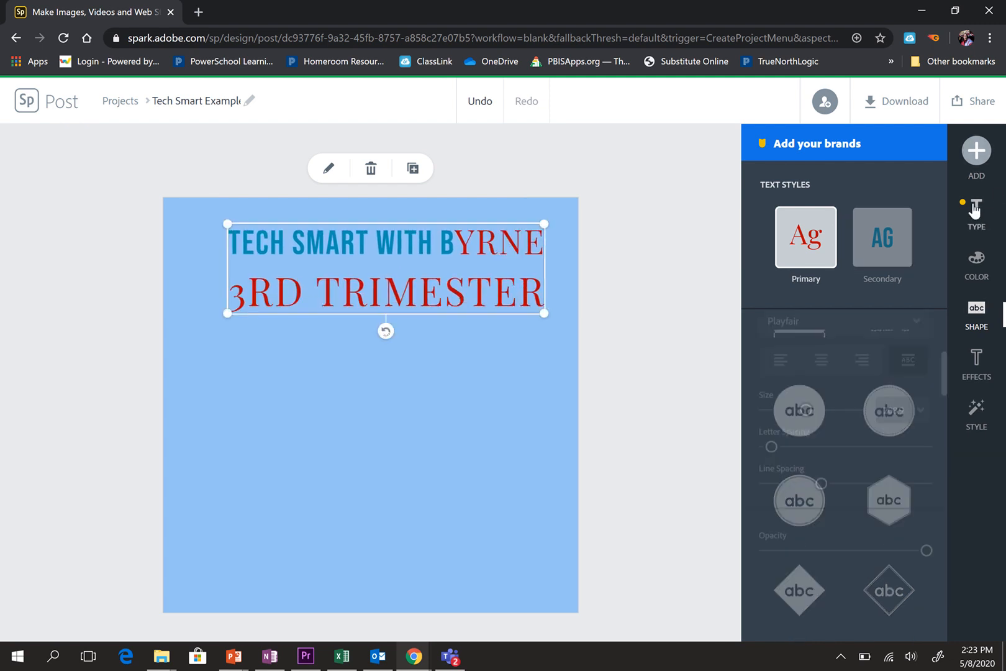
click(884, 238)
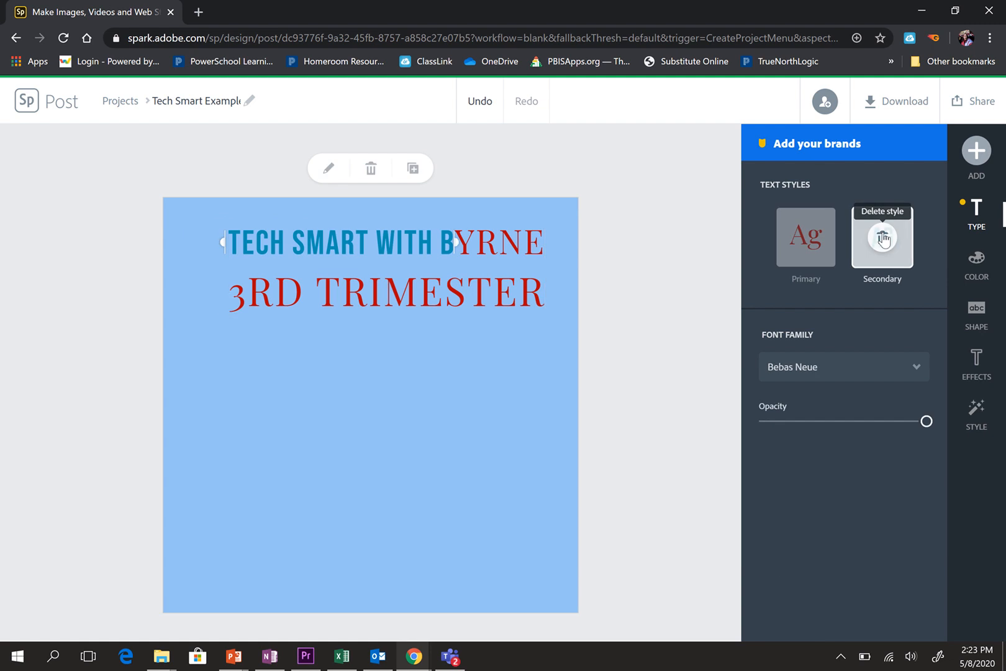
click(808, 243)
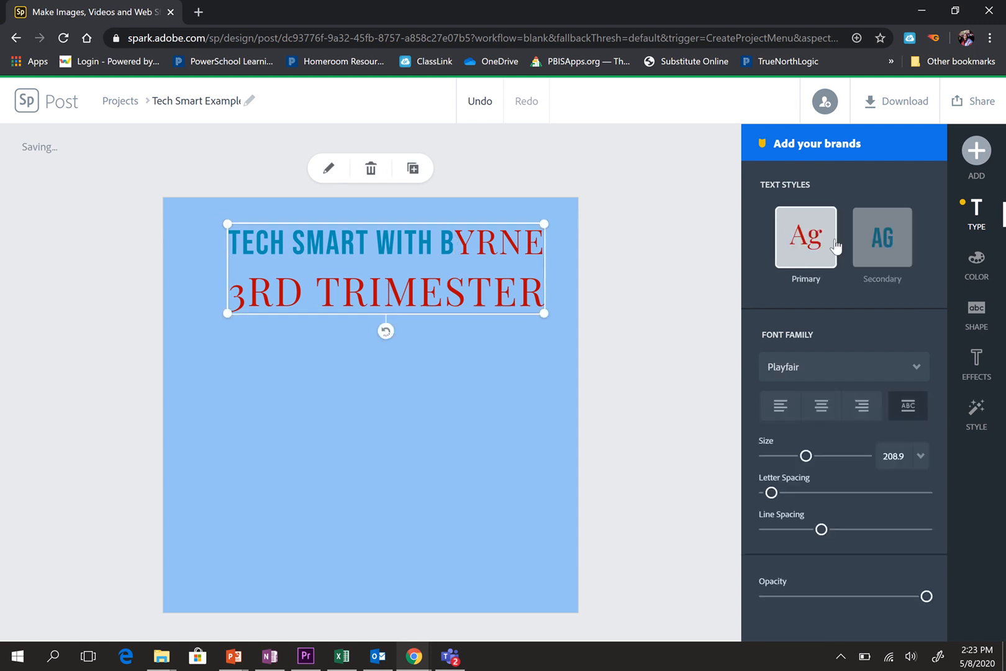
click(876, 256)
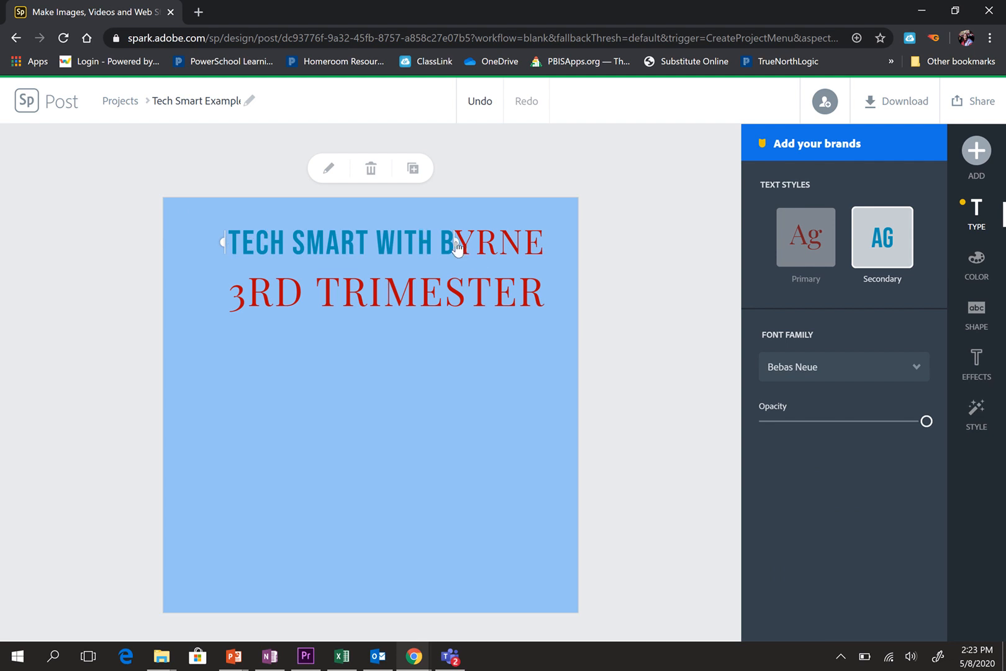
drag(464, 245, 539, 245)
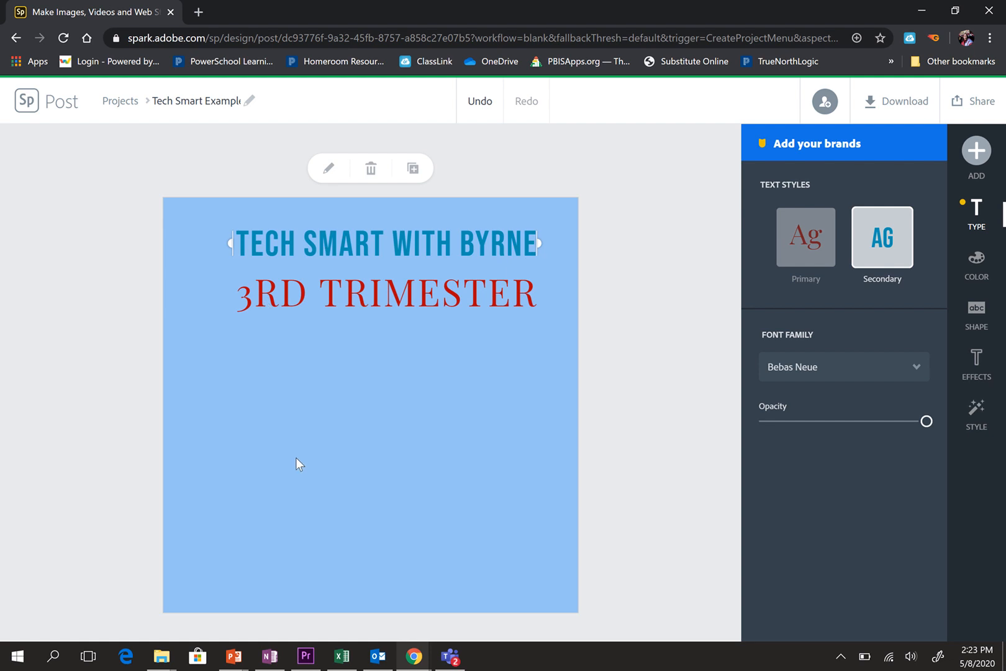
Try switching individual words of the first line between the primary and secondary styles, ending with the whole line in the secondary style
click(427, 256)
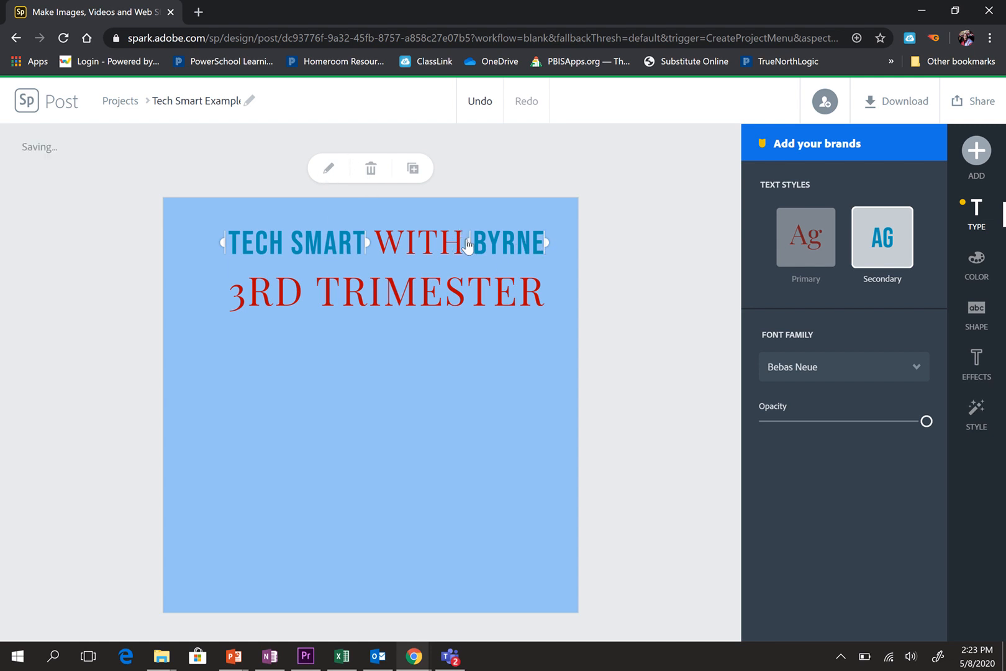
drag(467, 244, 368, 242)
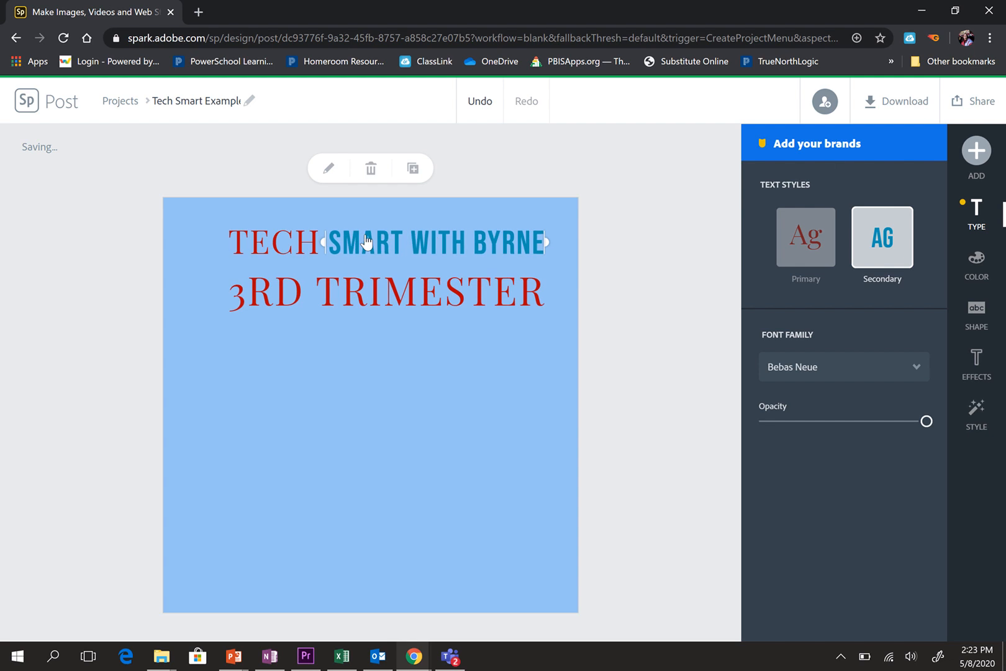
drag(231, 241, 229, 243)
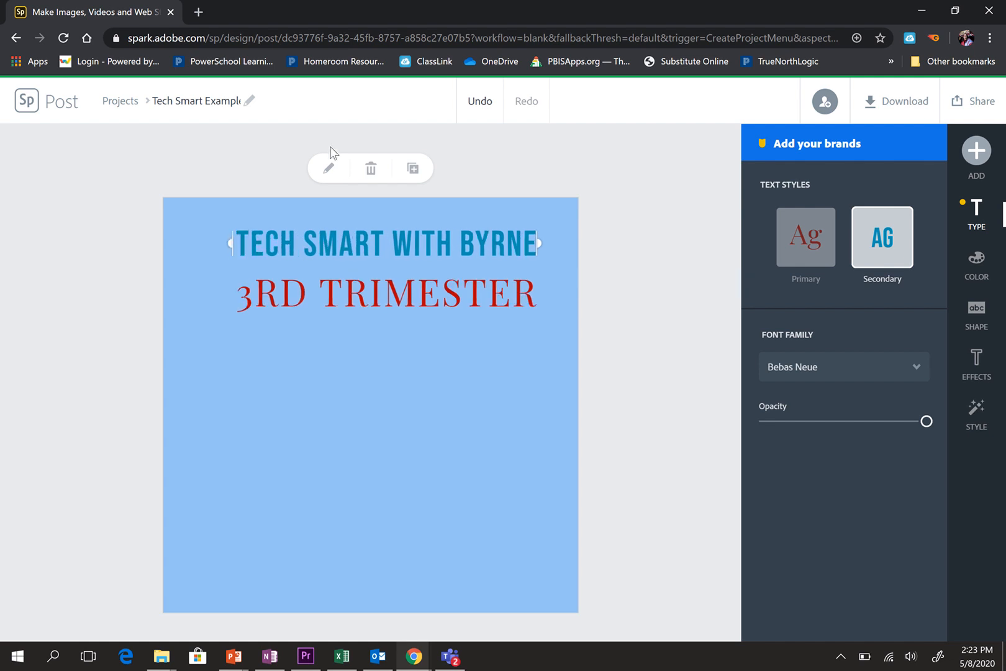
Reword the text block to "Tech Smart" on the first line and the teacher's surname followed by "- 3rd Trimester" on the second
click(331, 235)
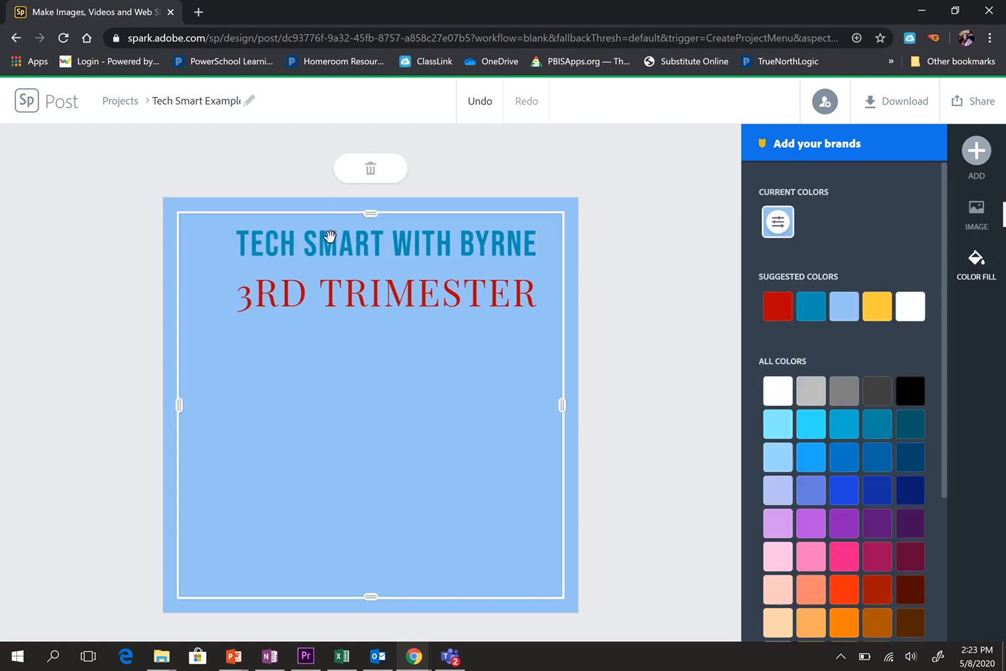
click(331, 235)
click(329, 169)
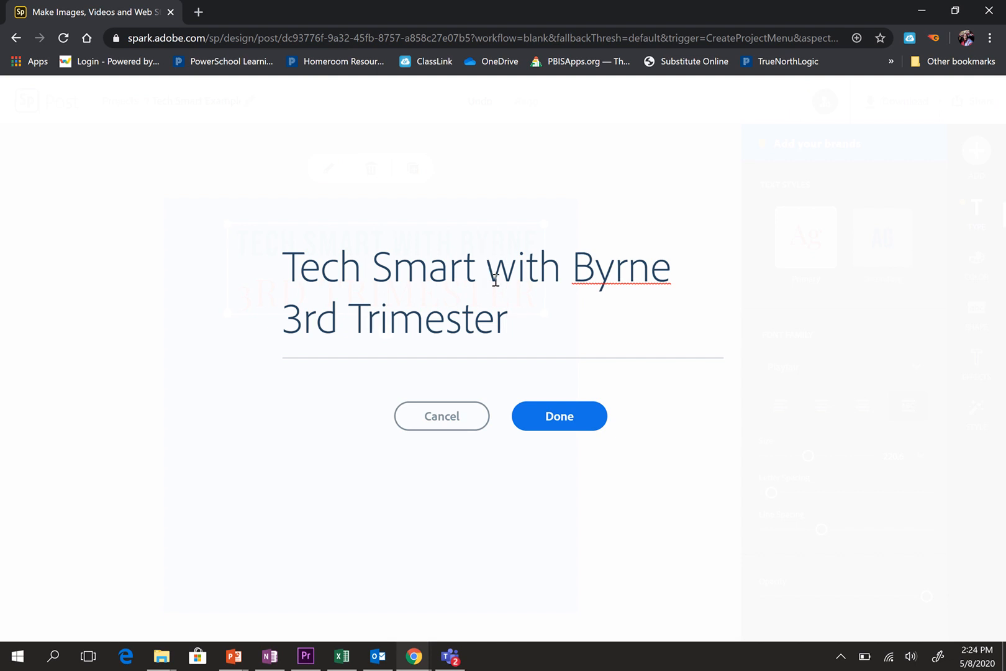
key(Return)
click(290, 318)
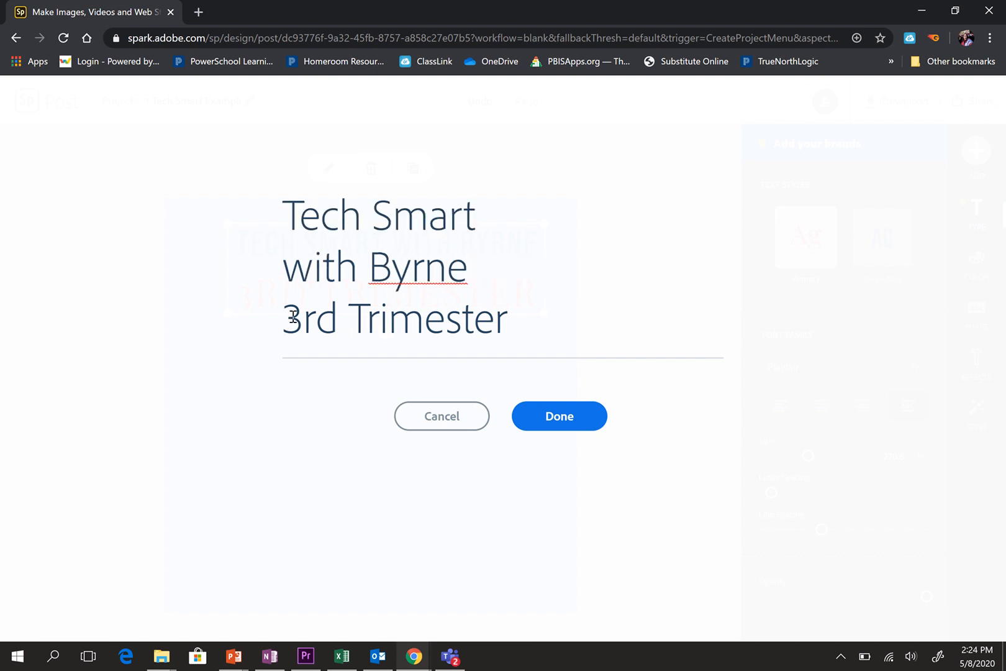
key(BackSpace)
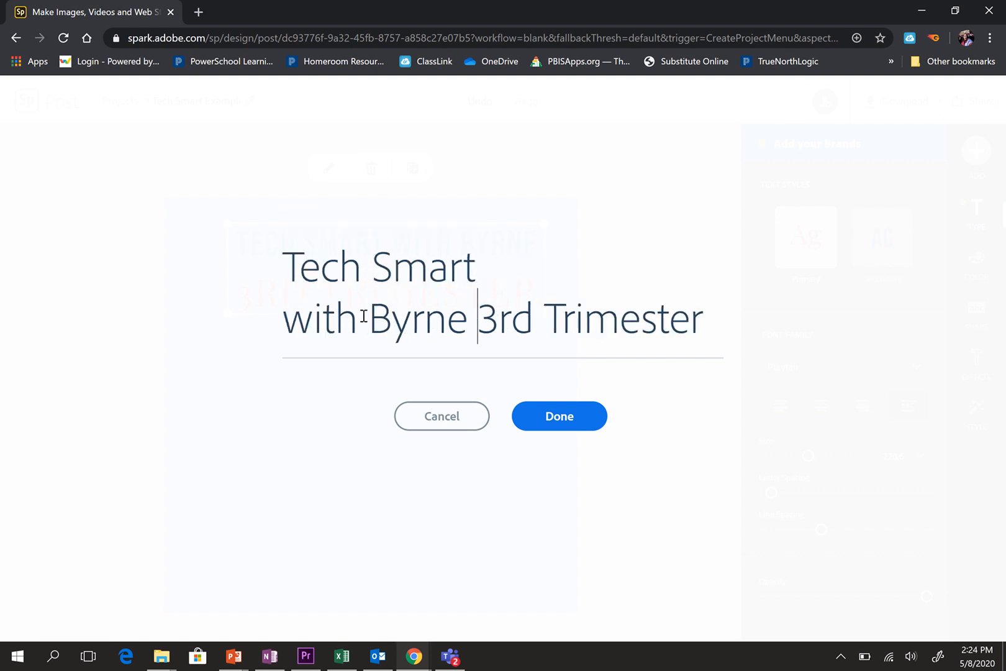
drag(363, 317, 289, 325)
key(BackSpace)
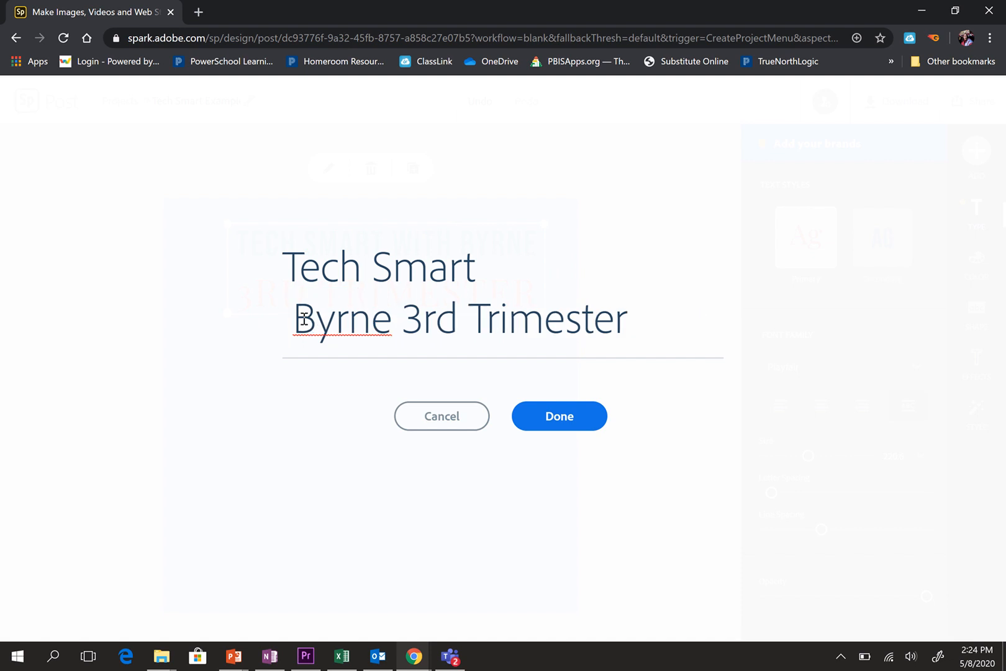
key(Delete)
click(382, 324)
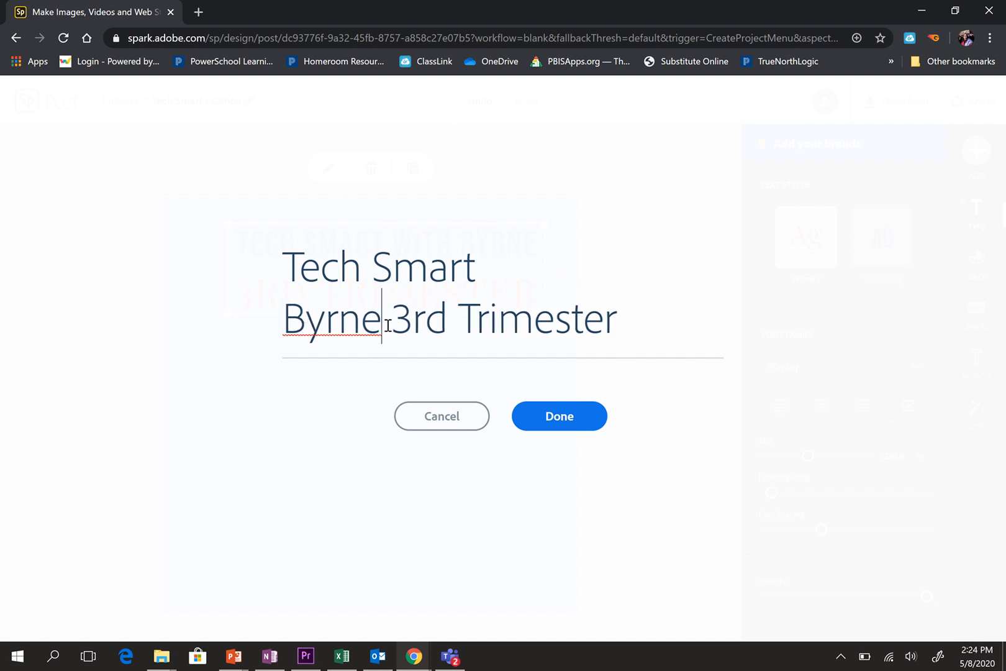
click(388, 324)
text(-)
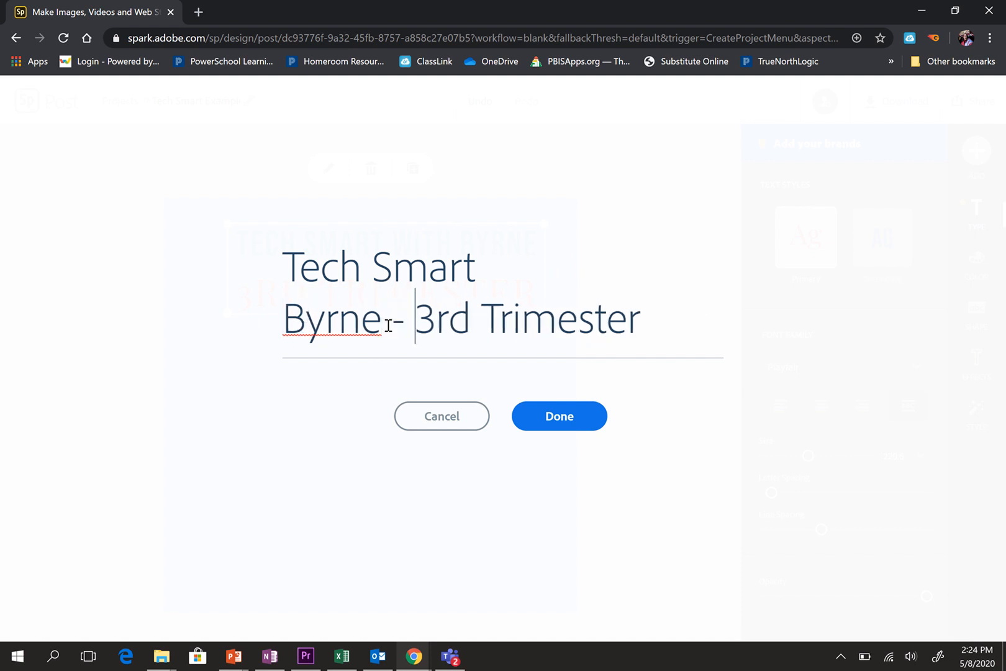
click(560, 417)
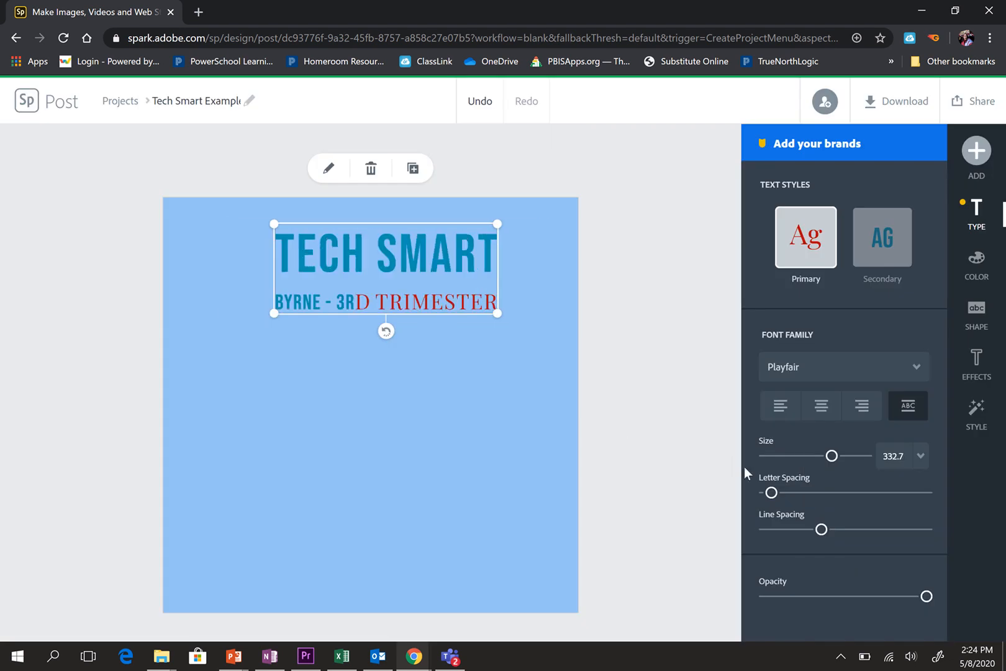
Remove the secondary style from the second line so that only "Tech Smart" uses it
click(870, 233)
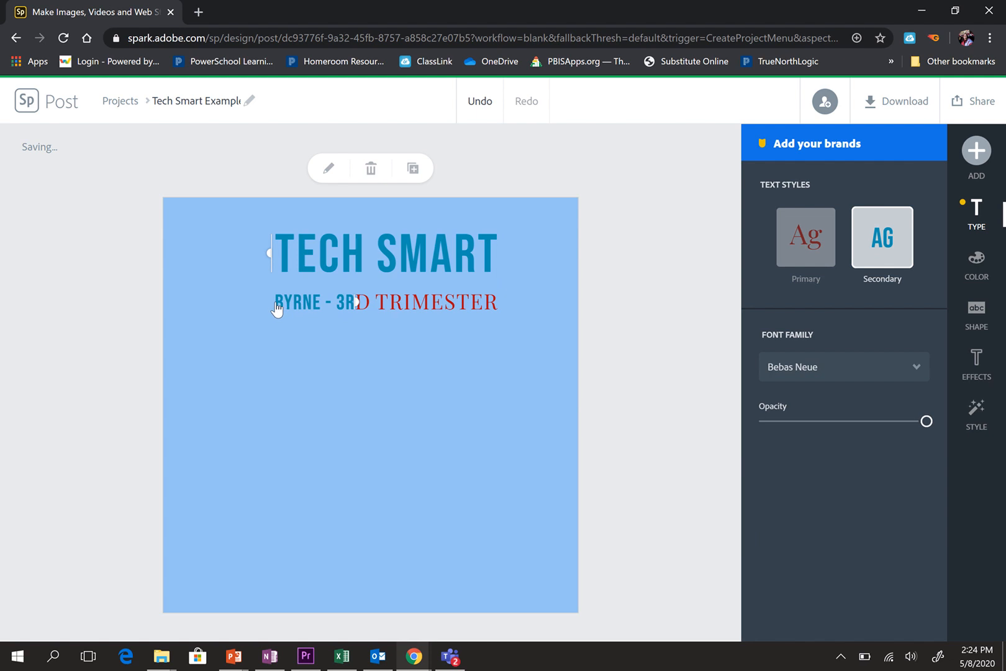
drag(352, 305, 275, 305)
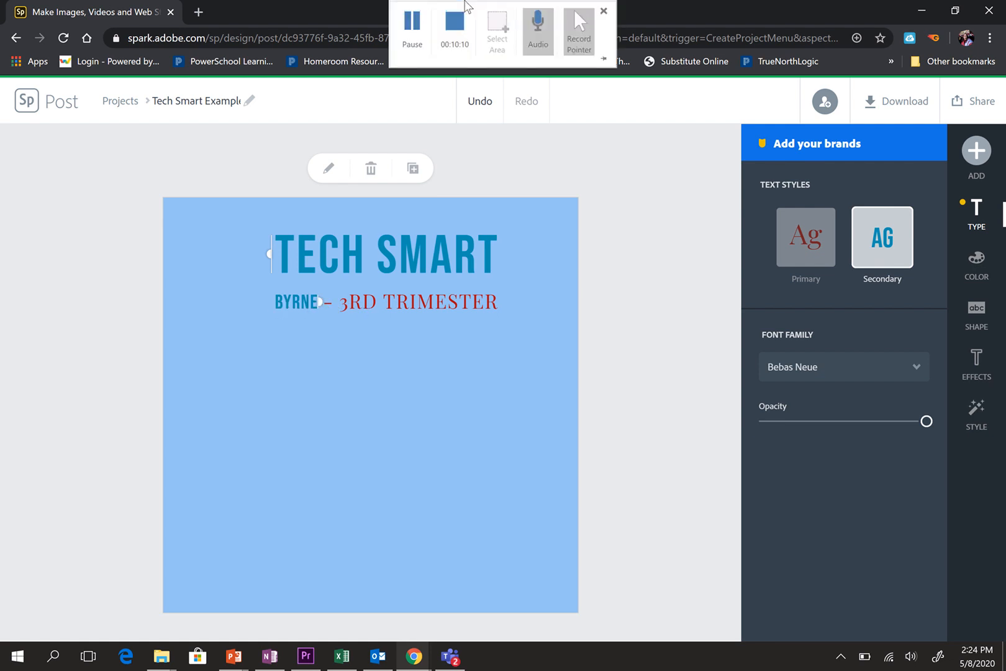
click(412, 23)
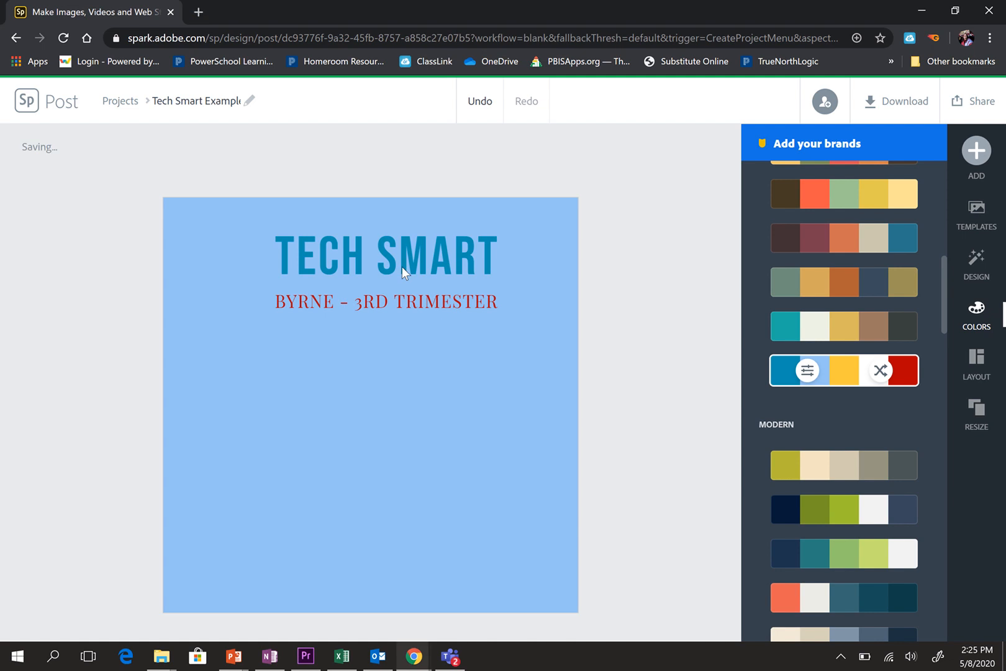
Move the text block to the canvas's upper edge, and enlarge it to span most of the canvas width
click(402, 267)
mouse_move(252, 234)
mouse_down()
mouse_move(217, 228)
mouse_move(266, 226)
mouse_up()
drag(390, 290, 580, 334)
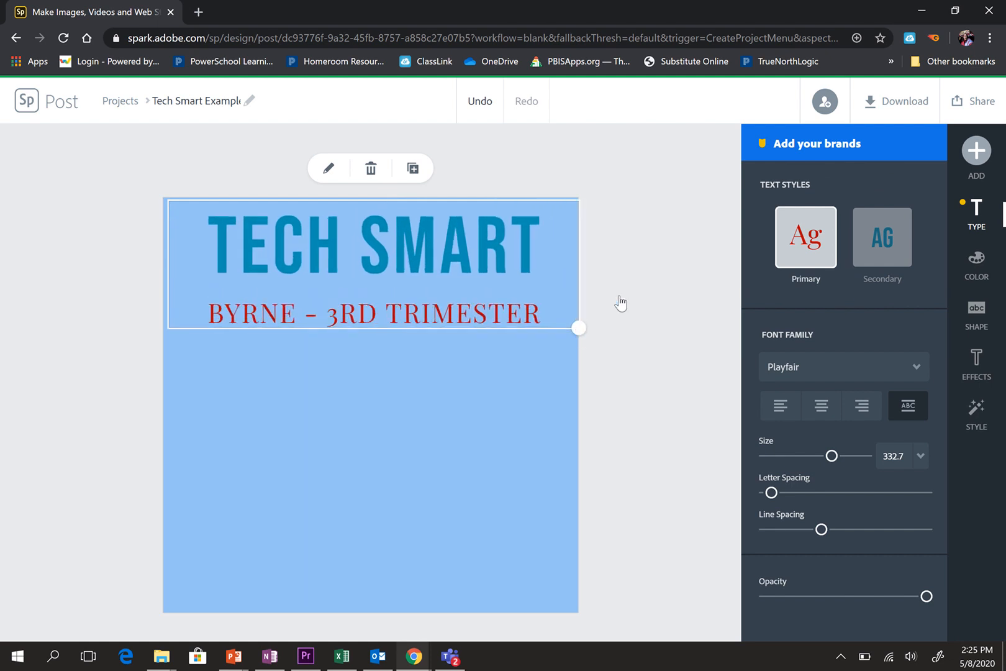
click(613, 284)
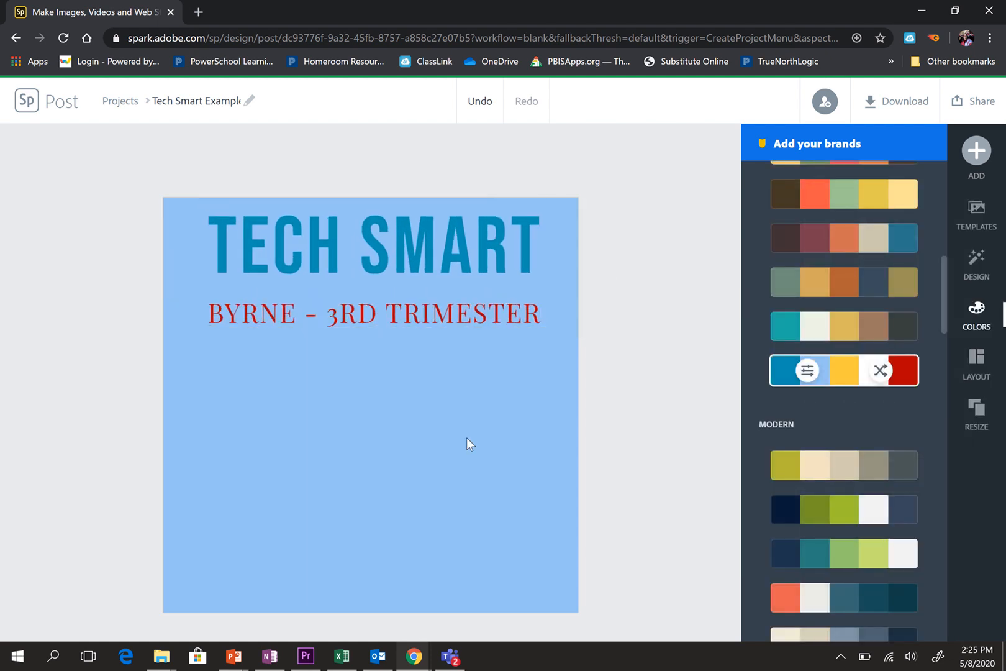
Recolor the text block's primary style to the suggested dark blue
click(483, 432)
click(347, 232)
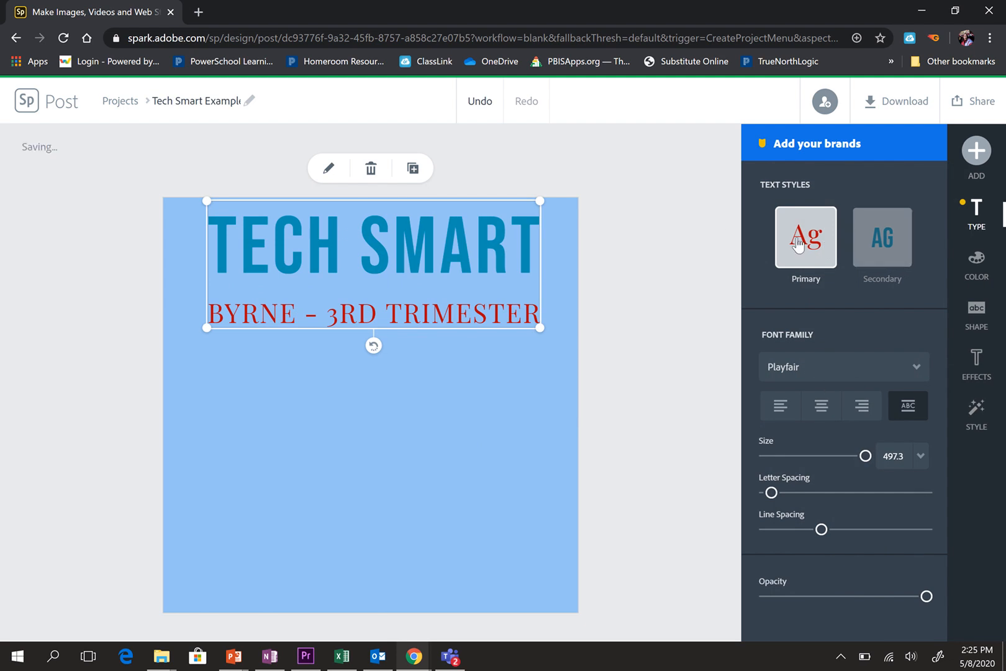
click(979, 268)
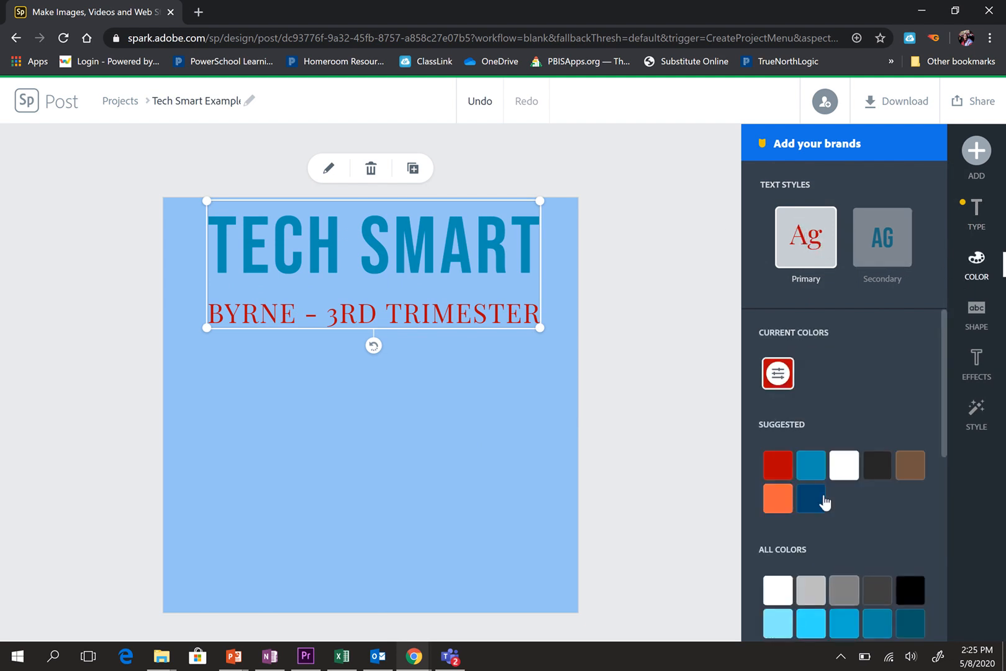
click(814, 503)
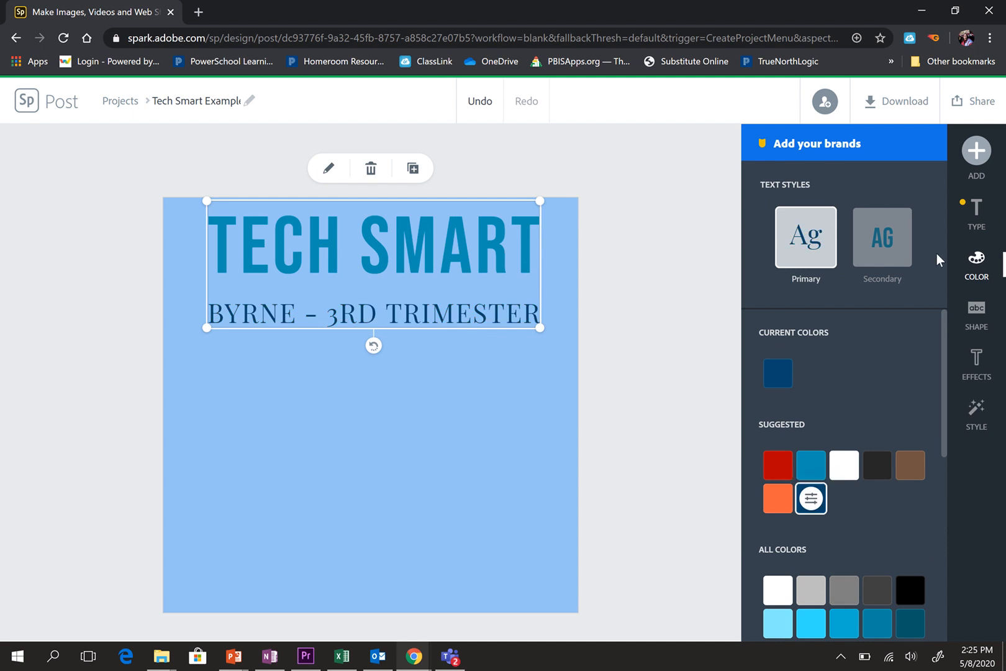
Recolor the text block's secondary style, used by "Tech Smart", to the suggested red
click(886, 256)
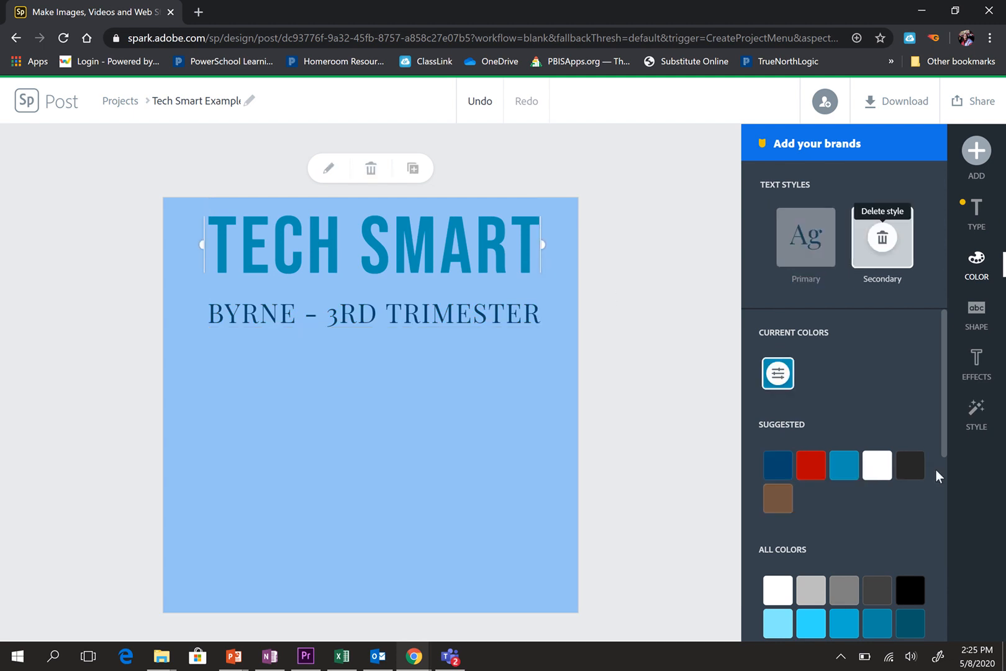
click(817, 471)
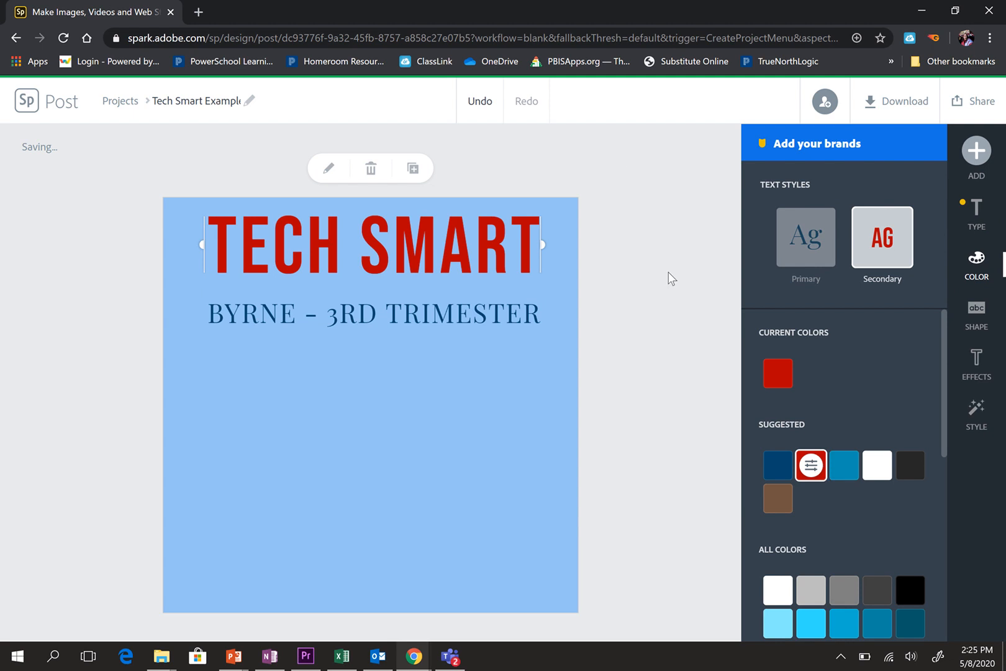
click(620, 292)
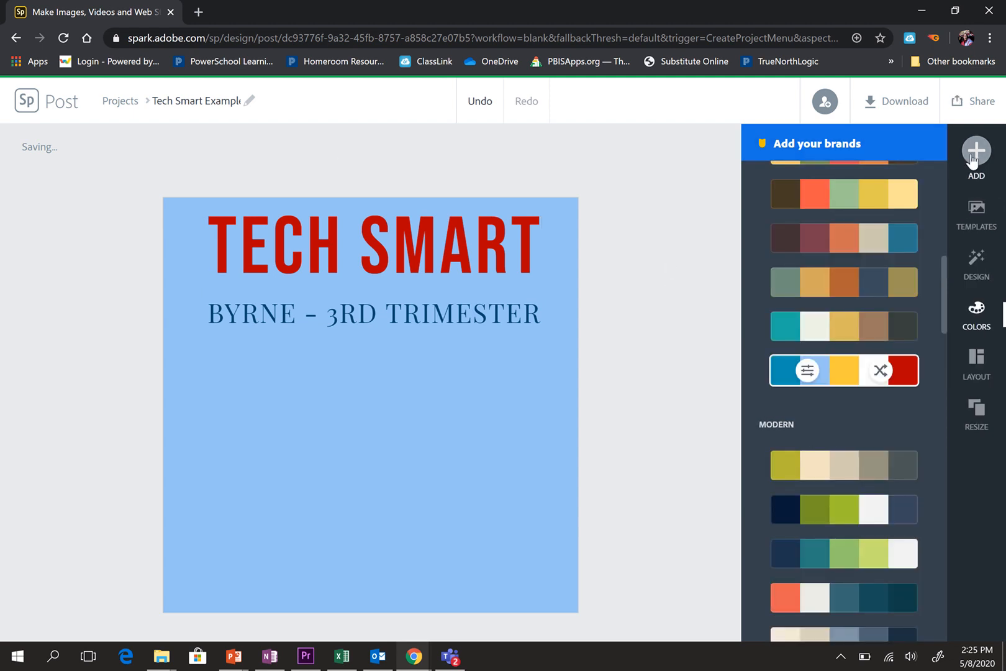
Start adding a photo and search the free photos for "computer"
click(973, 155)
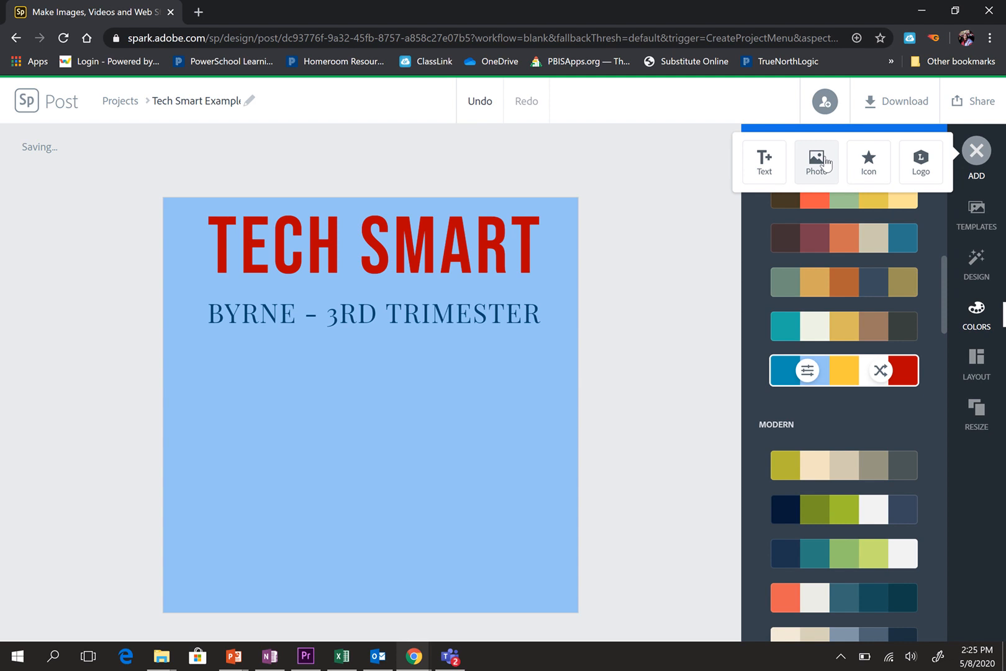
click(817, 162)
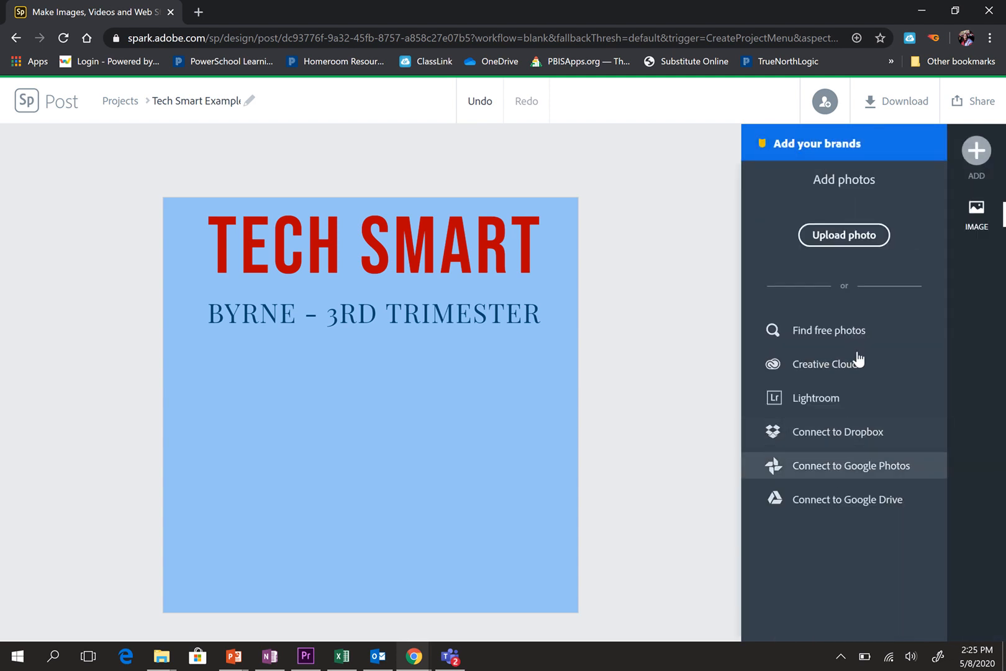
click(841, 332)
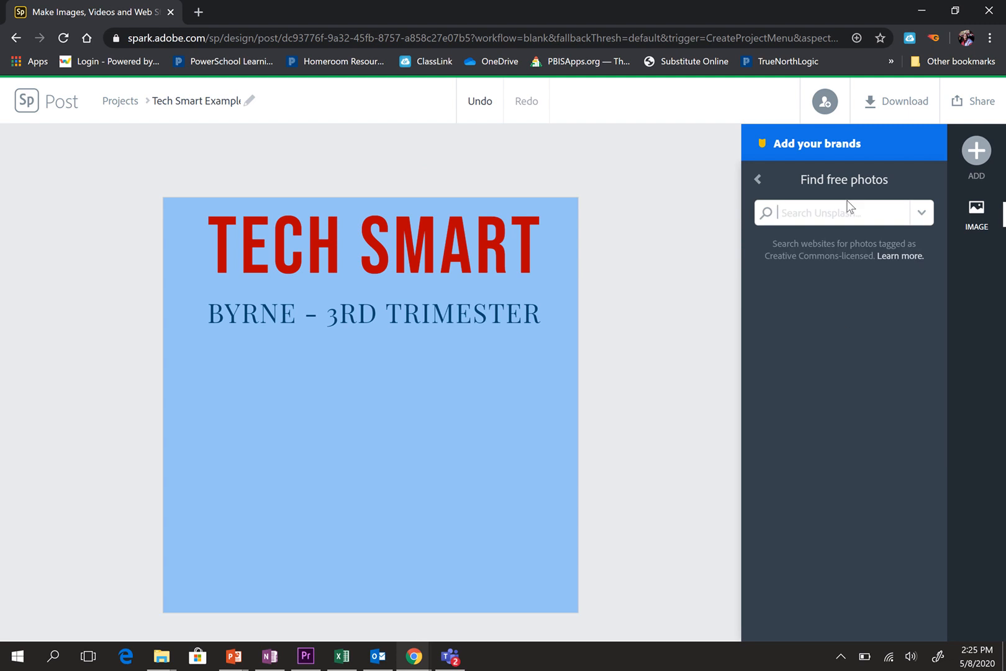
text(computer)
key(Return)
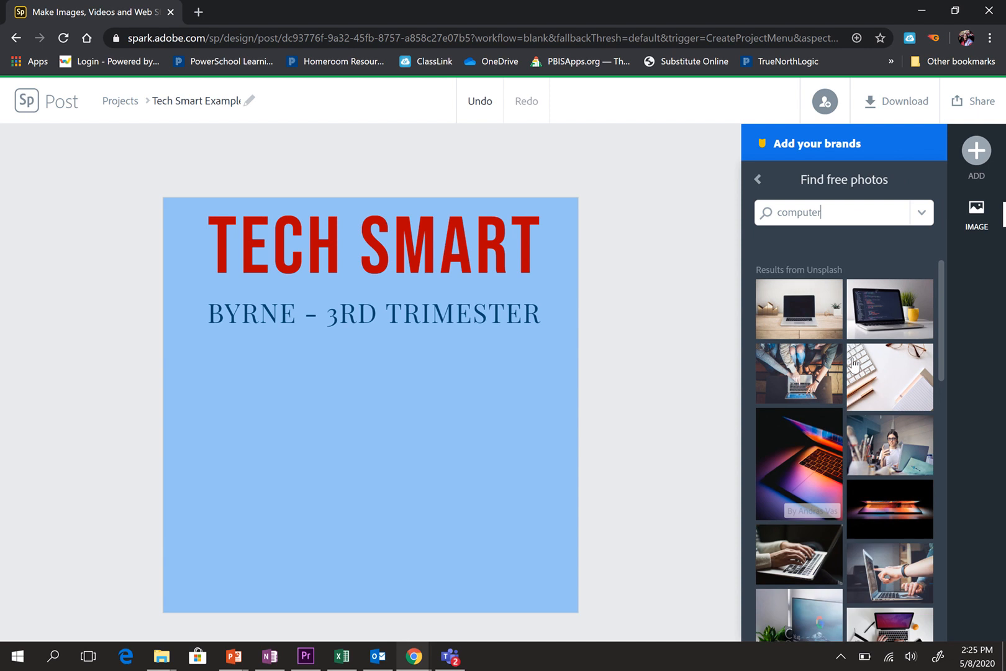
Add the photo of people pointing at a laptop as a freely movable image and place it below the text block
click(797, 373)
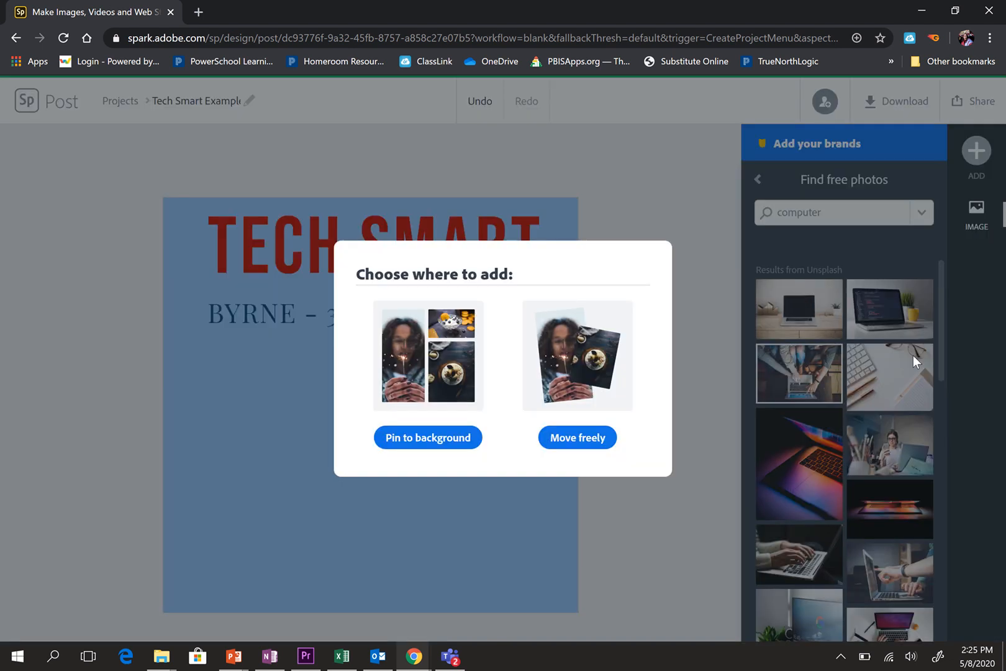
click(595, 440)
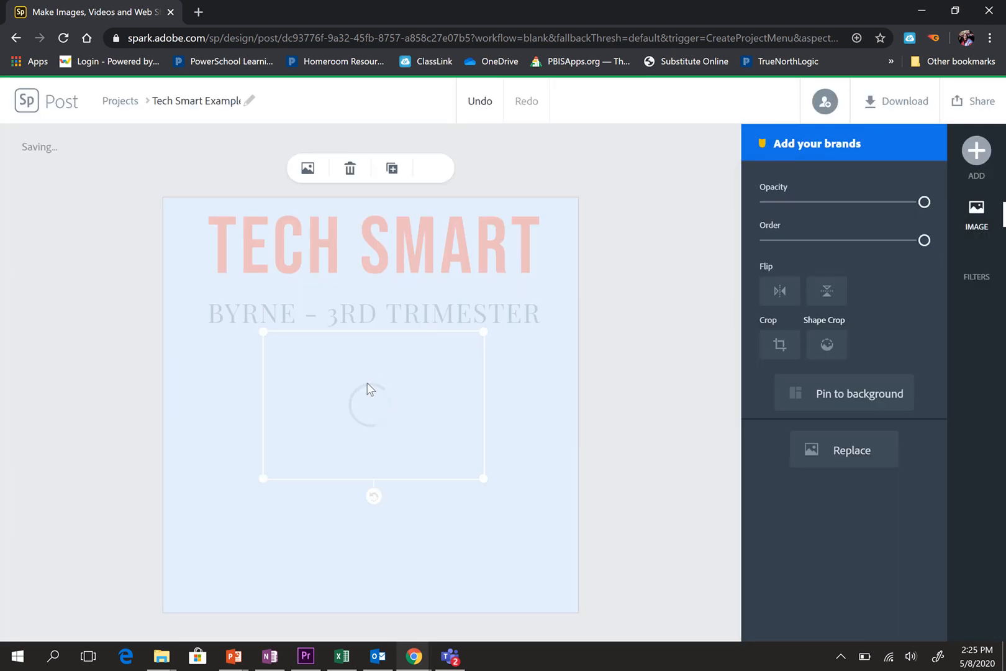
drag(383, 404, 391, 435)
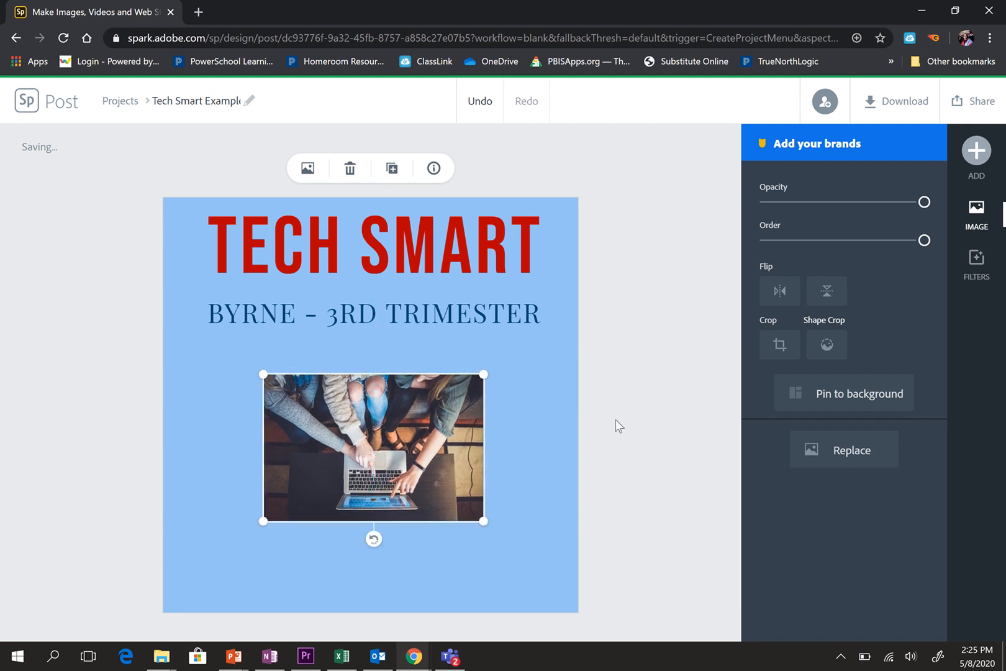
click(616, 417)
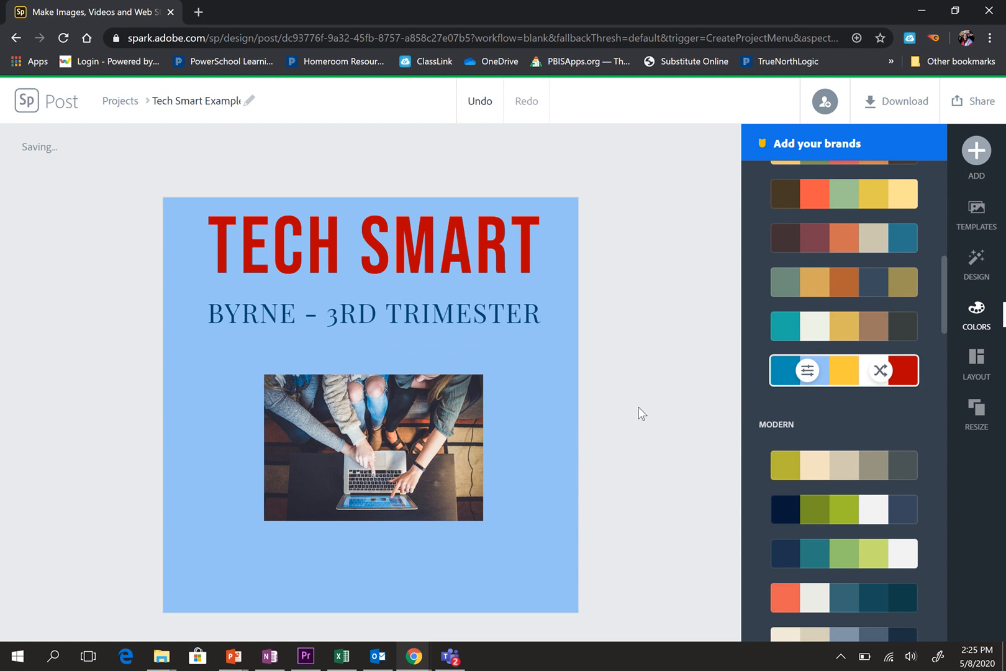
Start adding an icon and search the icon library for "flower"
click(976, 160)
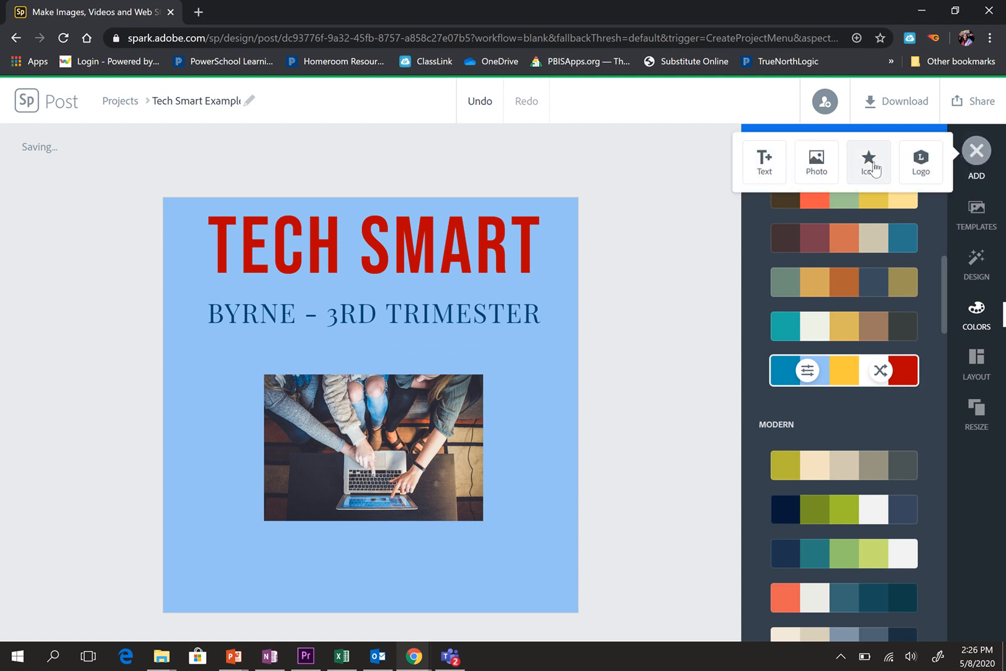
click(869, 163)
text(flower)
key(Return)
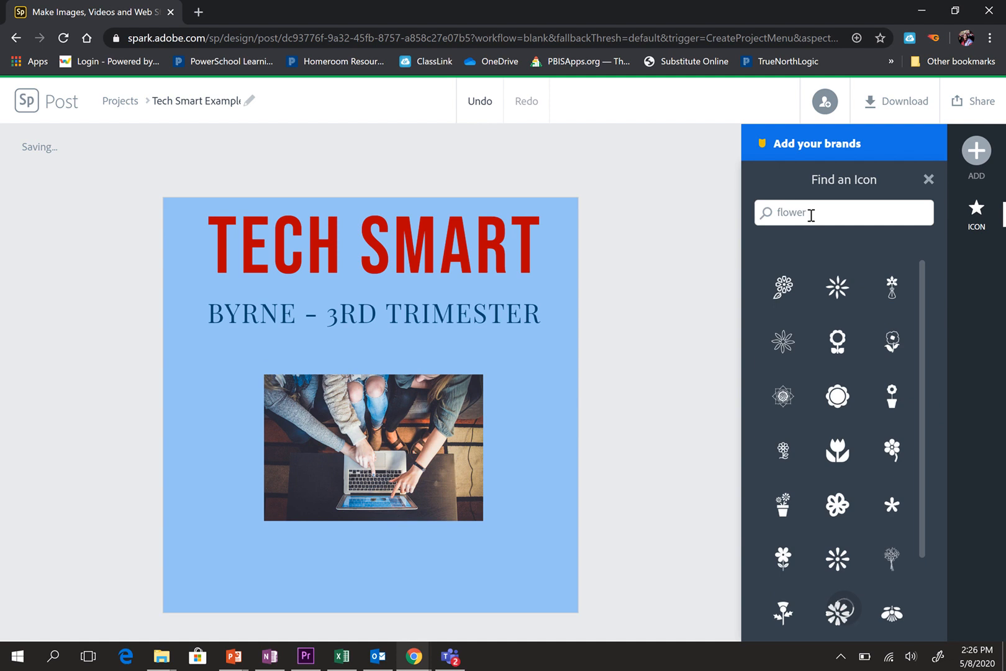
Search the icon library for "computer" instead and add the desktop monitor with keyboard icon
double_click(788, 214)
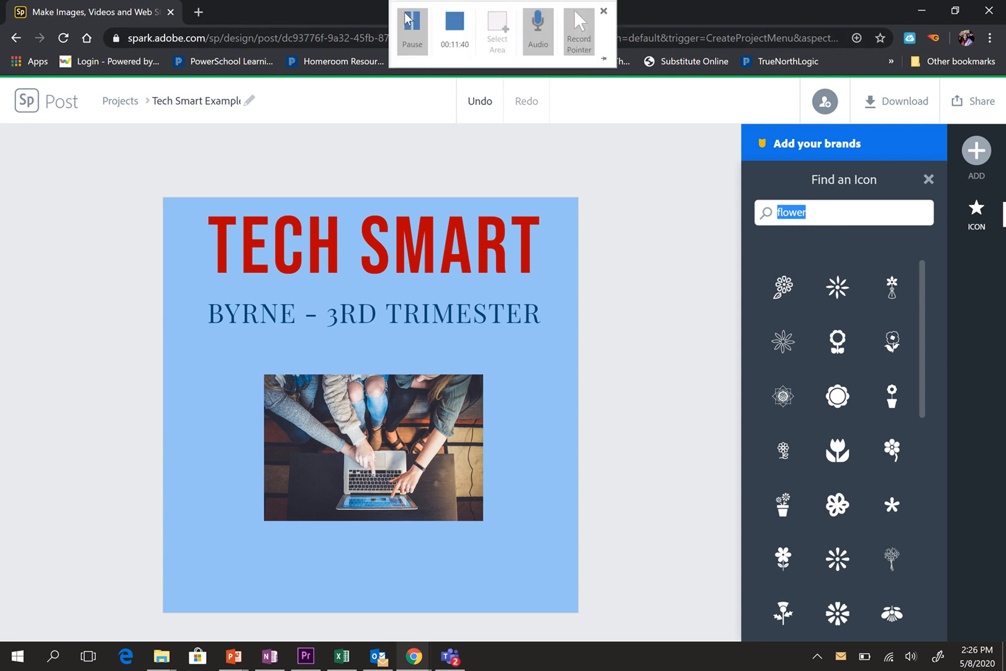
click(408, 19)
text(computer)
key(Return)
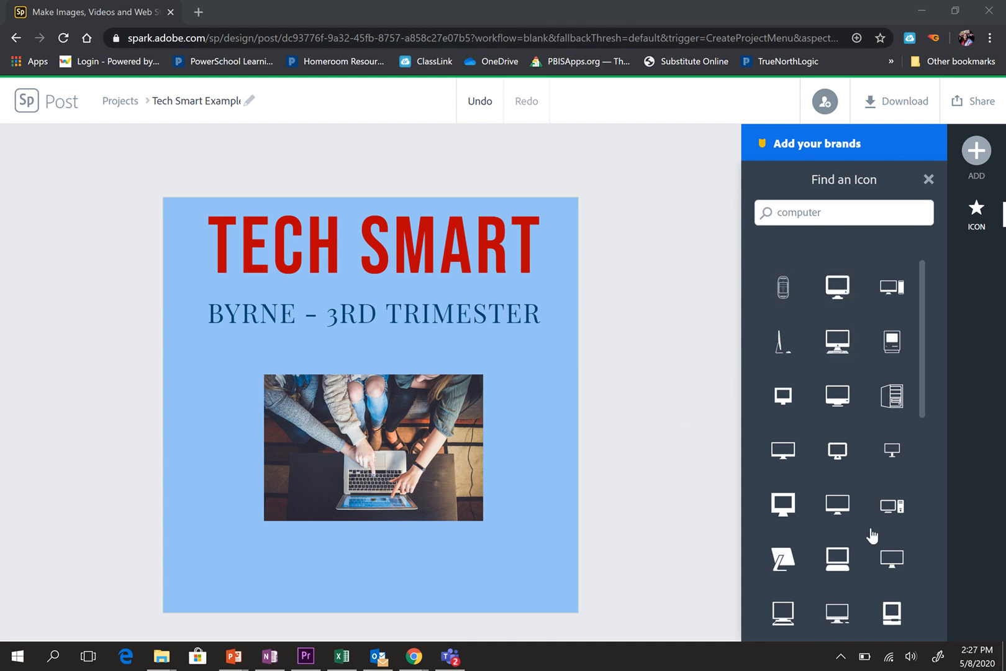
scroll(839, 435, down, 3)
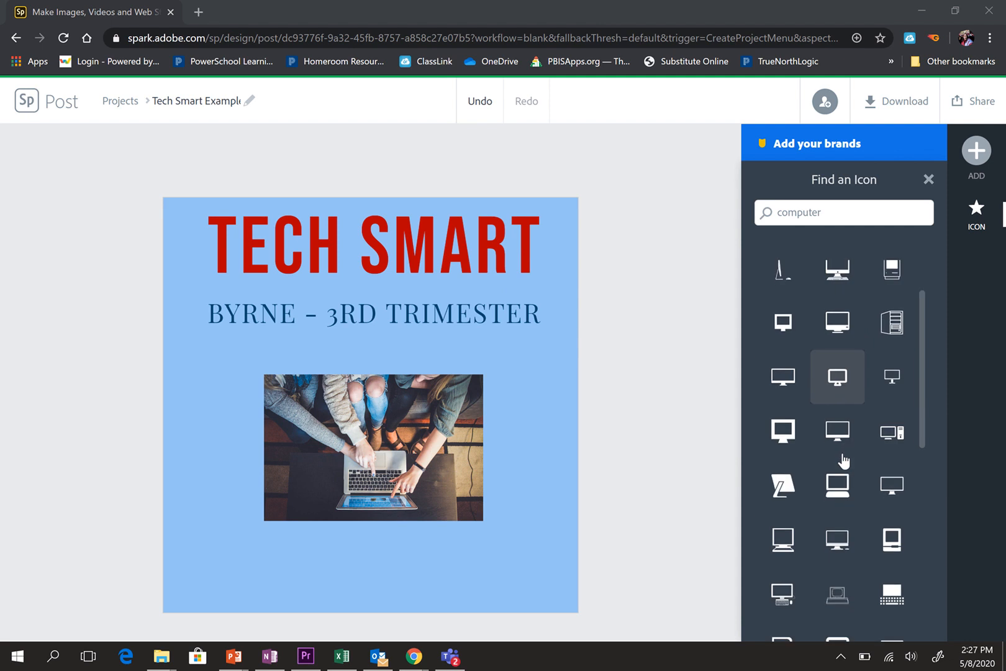
scroll(853, 467, down, 3)
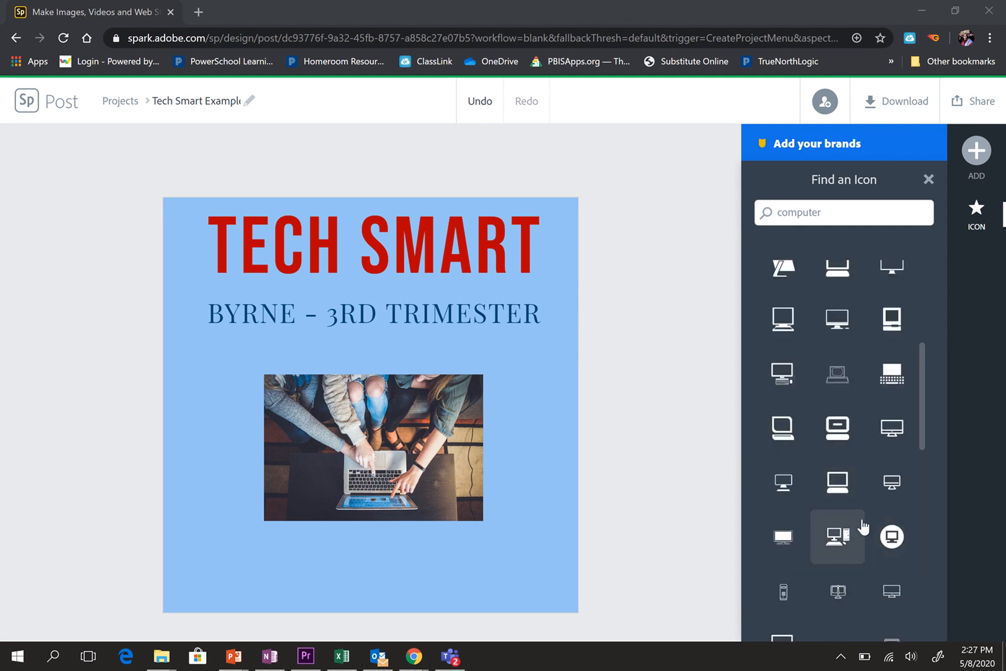
scroll(863, 528, up, 2)
scroll(864, 527, down, 4)
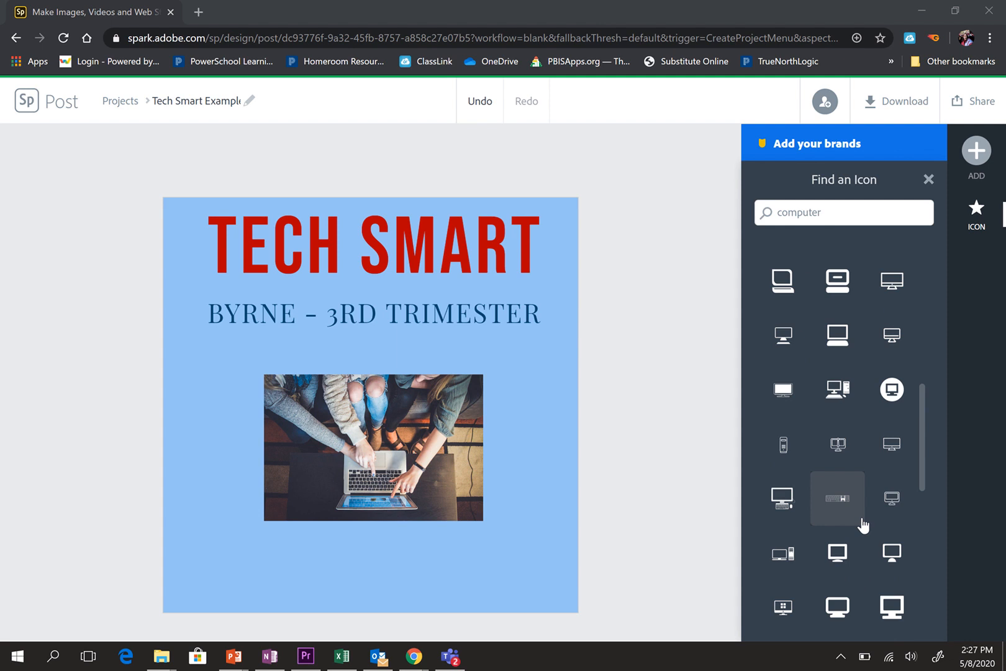
scroll(895, 505, up, 5)
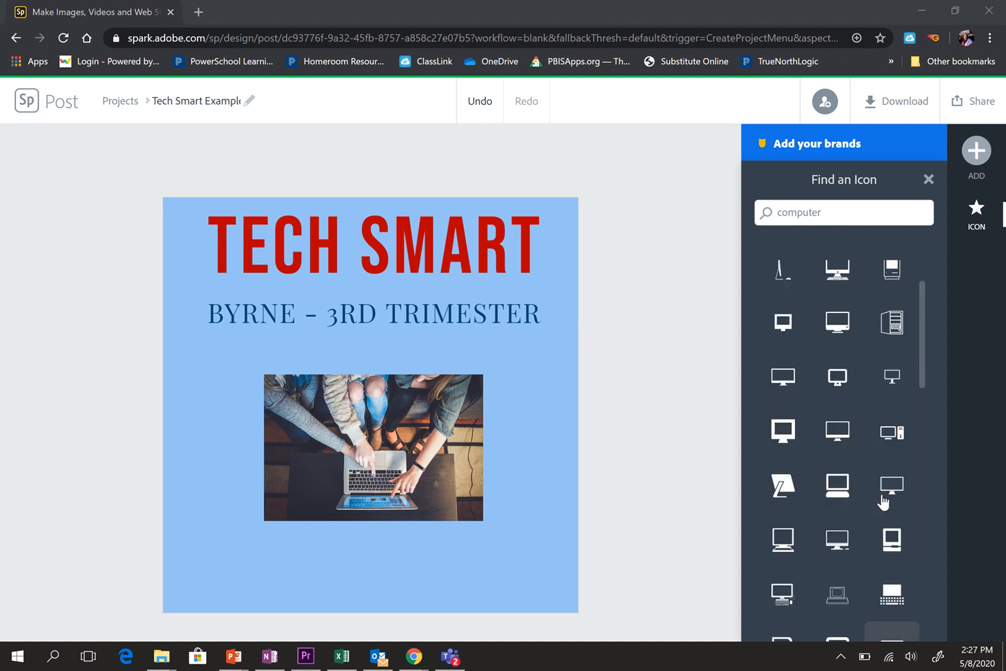
scroll(775, 384, up, 1)
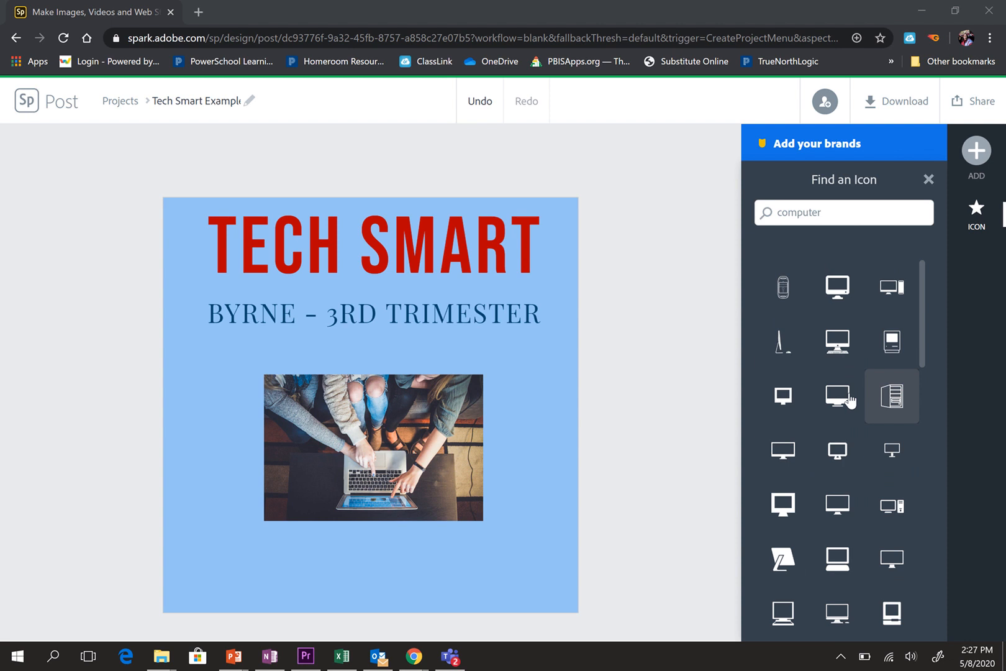
click(906, 447)
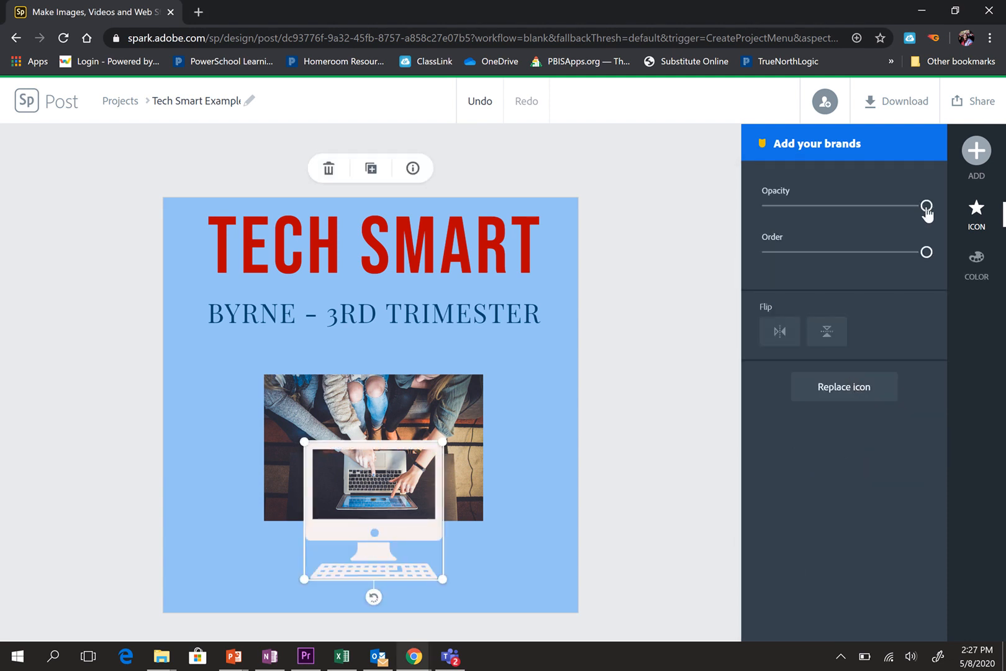
Set the computer icon's order to 2, behind the photo, and enlarge and position it so the monitor frames the photo
drag(861, 207, 865, 254)
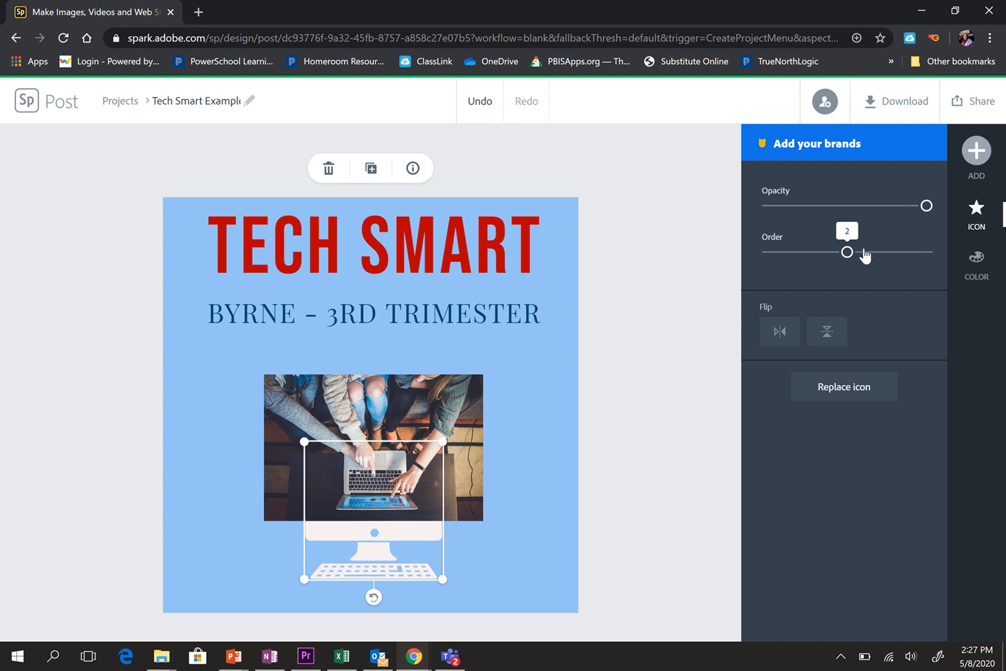
drag(442, 442, 487, 337)
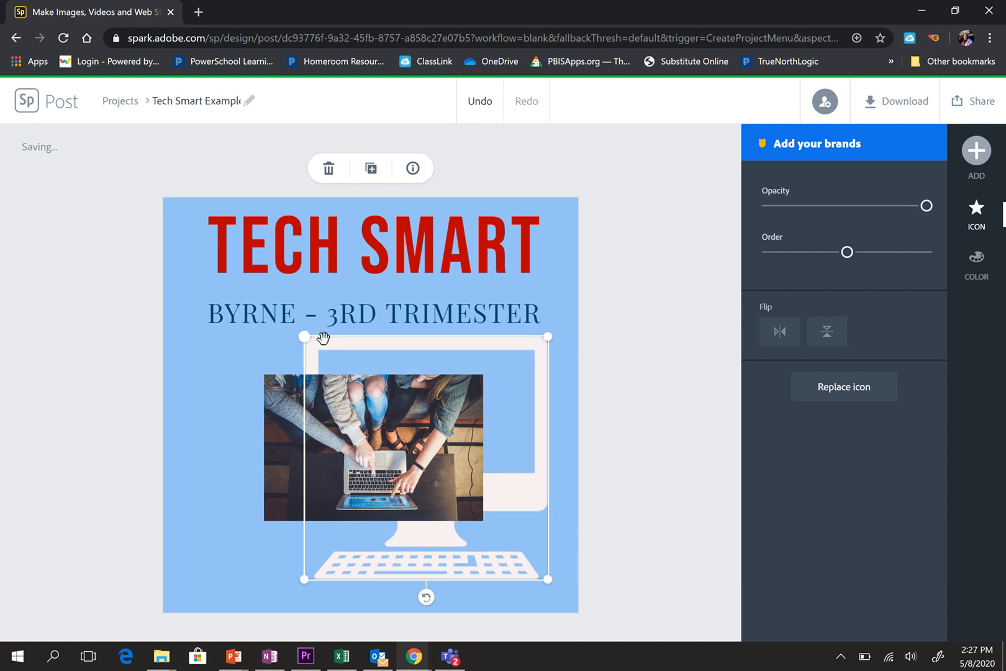
drag(324, 344, 283, 374)
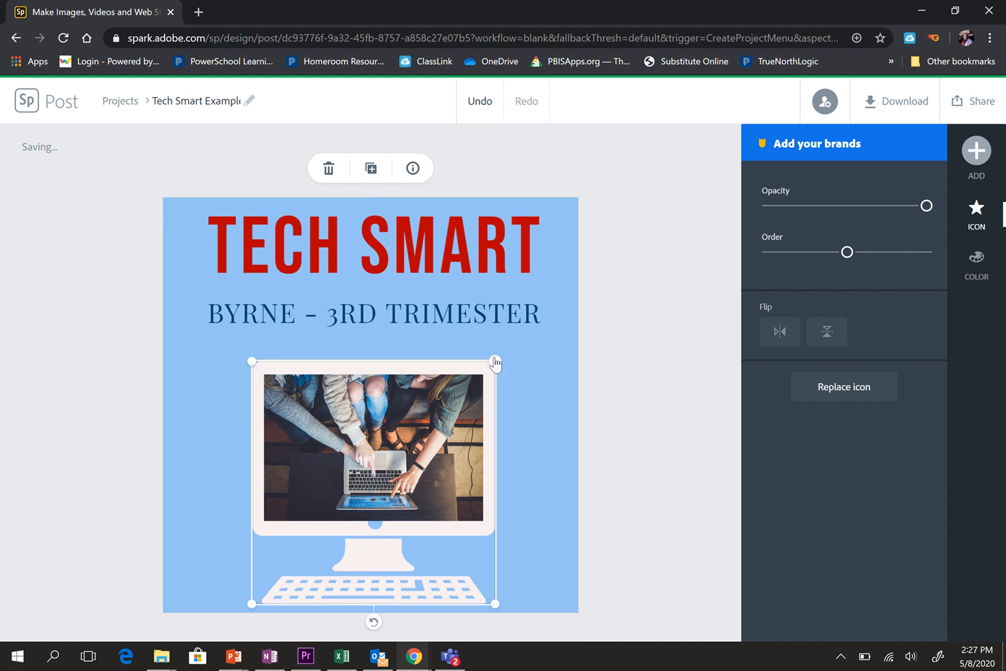
drag(497, 364, 500, 358)
drag(411, 357, 411, 371)
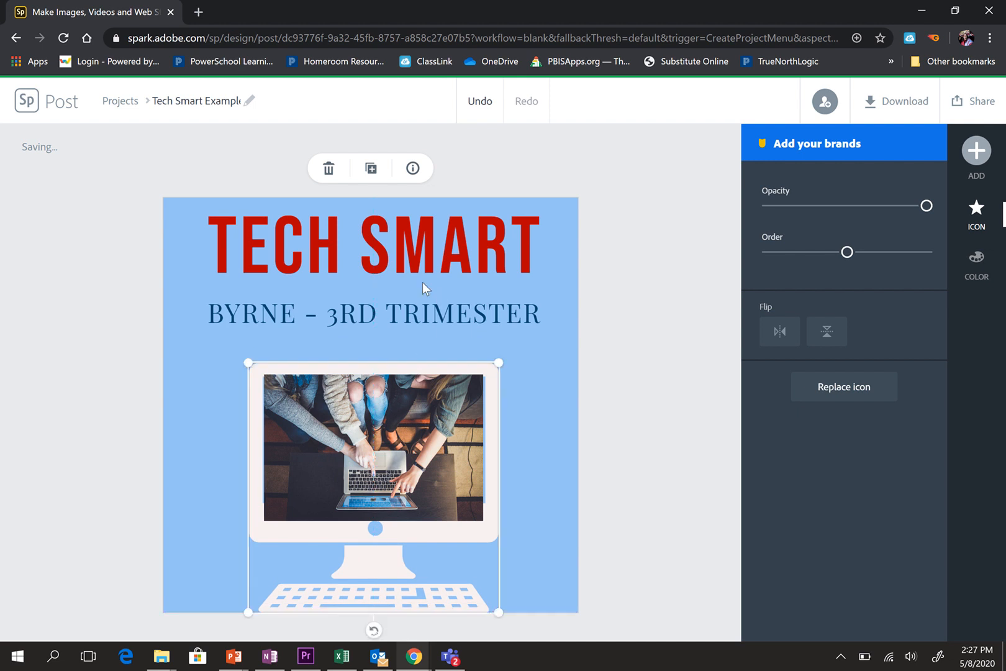
Resize and reposition the laptop photo so it covers the full width of the monitor icon's screen
click(480, 512)
drag(489, 525, 474, 514)
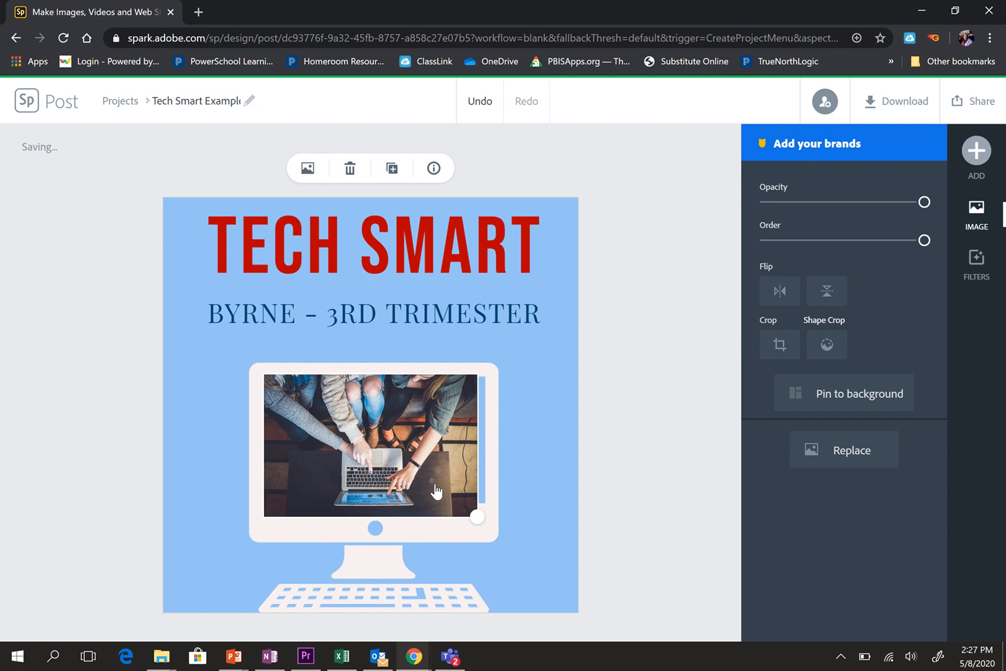
mouse_move(404, 454)
mouse_down()
mouse_move(420, 454)
mouse_move(405, 449)
mouse_up()
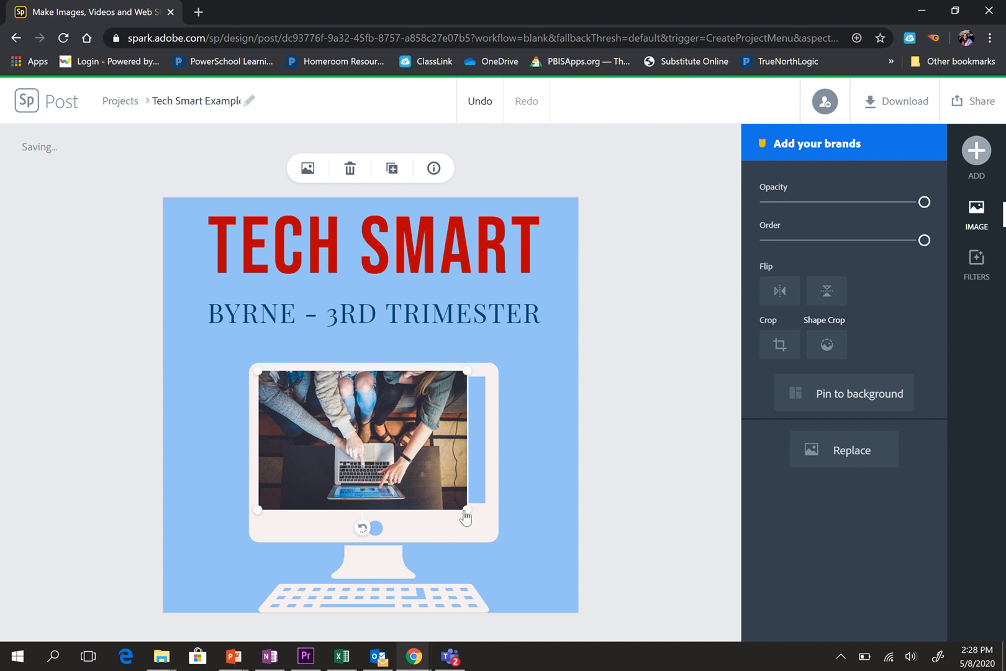
drag(466, 515, 489, 525)
drag(431, 454, 430, 447)
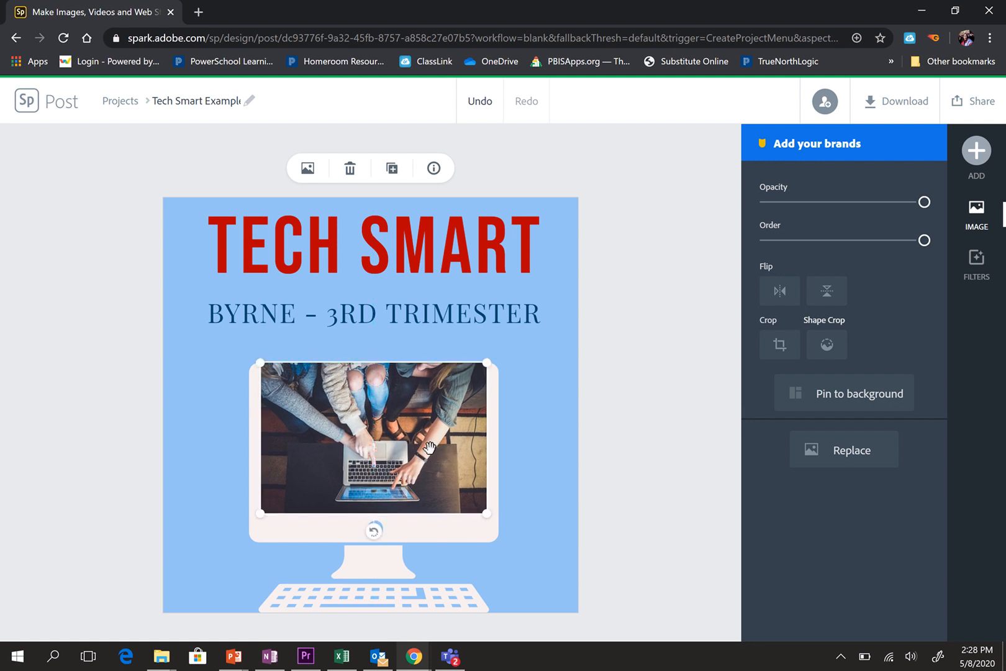
Nudge the laptop photo down in small increments until it sits evenly within the monitor frame, then deselect it
key(Down)
key(Down)
key(Down)
key(Down)
key(Down)
key(Down)
key(Down)
key(Down)
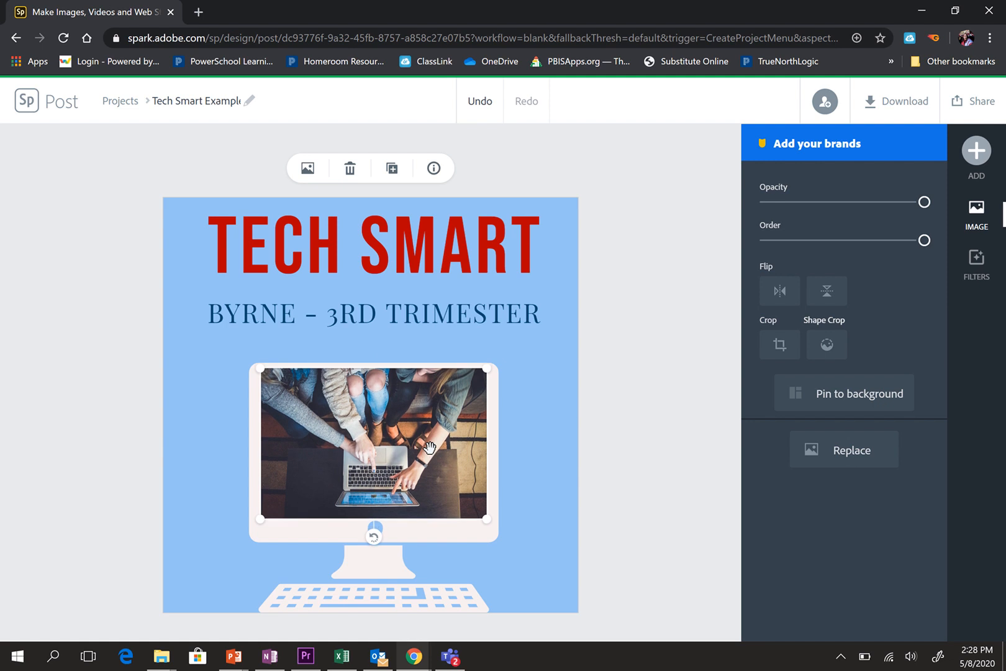
key(Down)
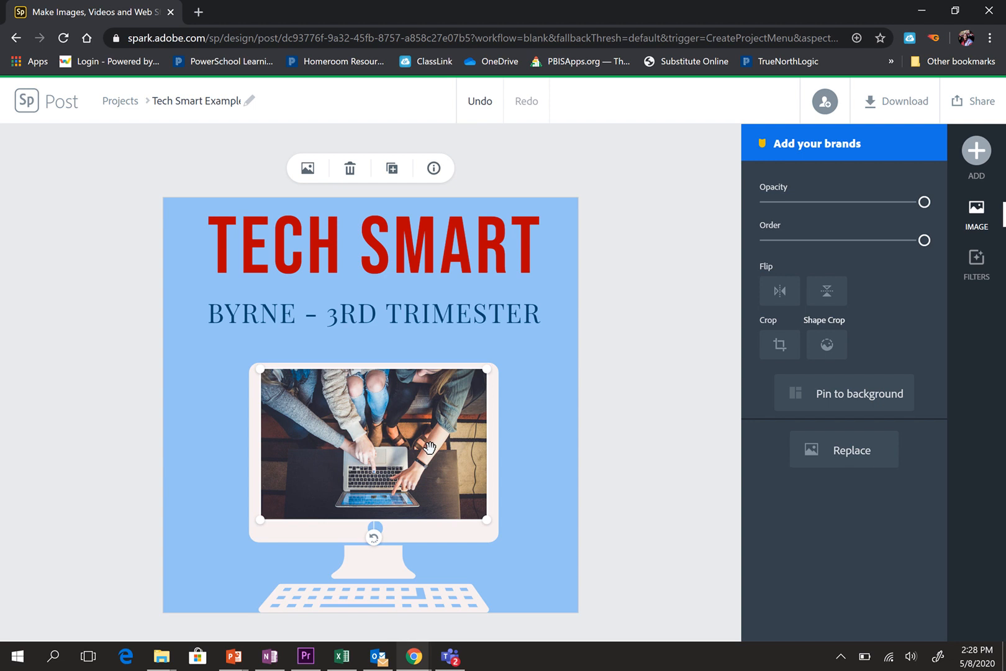
key(Up)
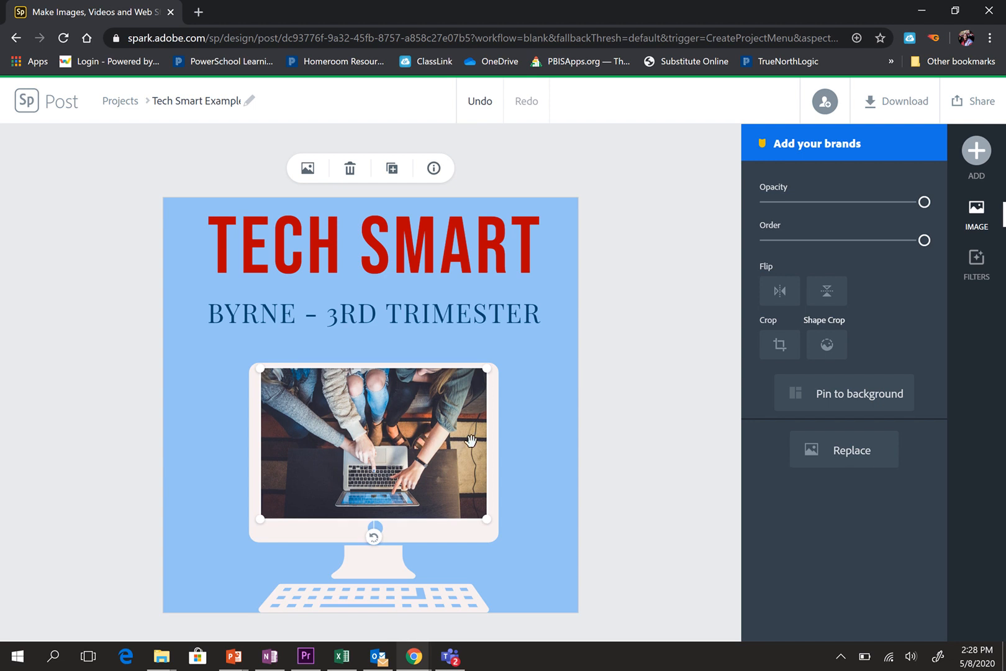
click(642, 532)
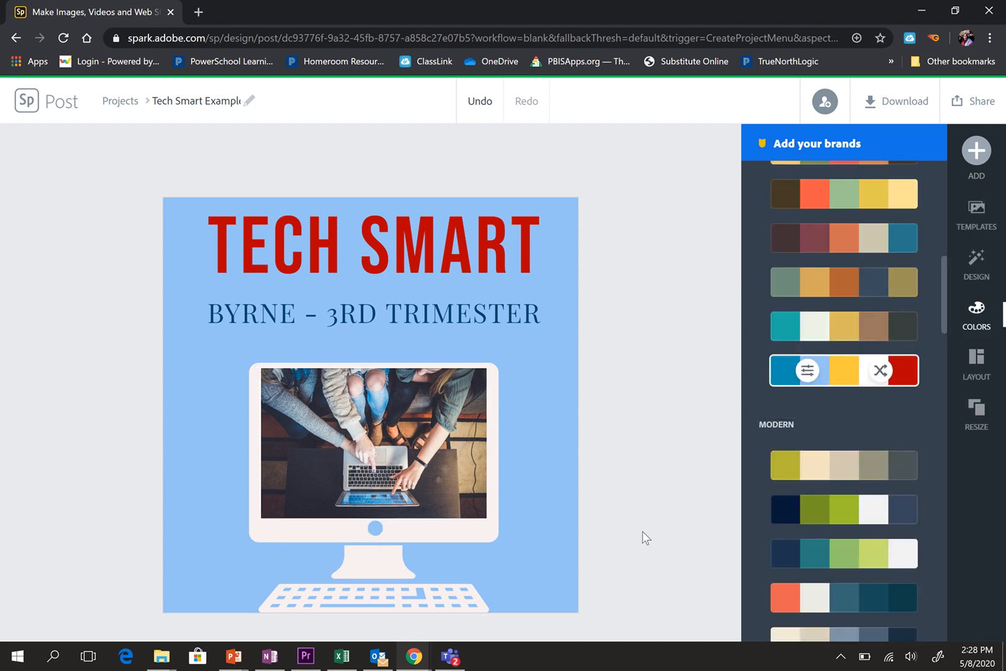
Recolor the computer icon with the medium teal blue from the suggested colors and deselect it
click(366, 577)
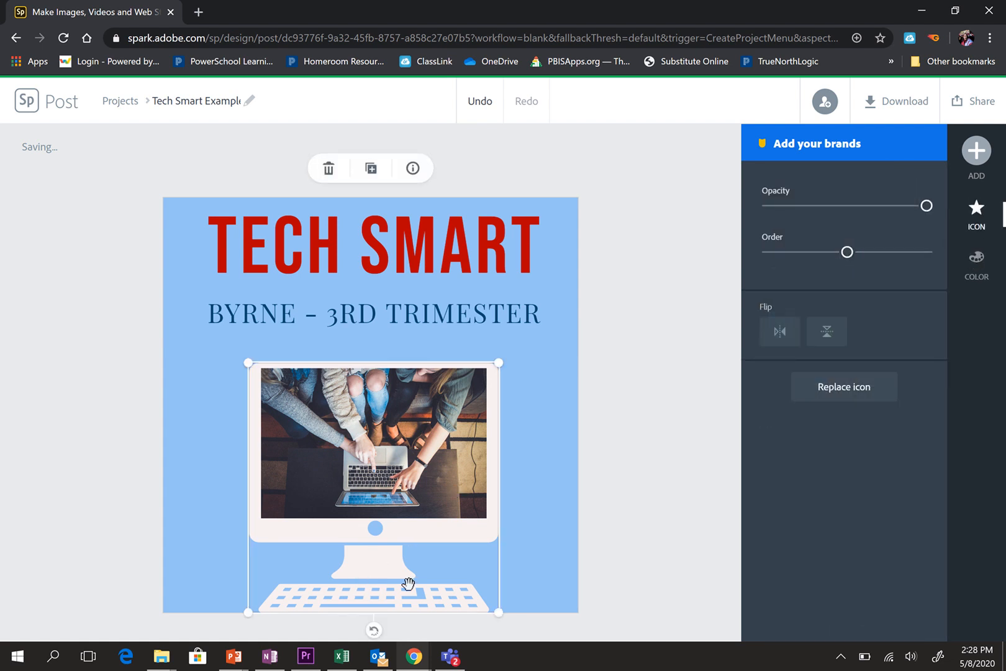
click(979, 276)
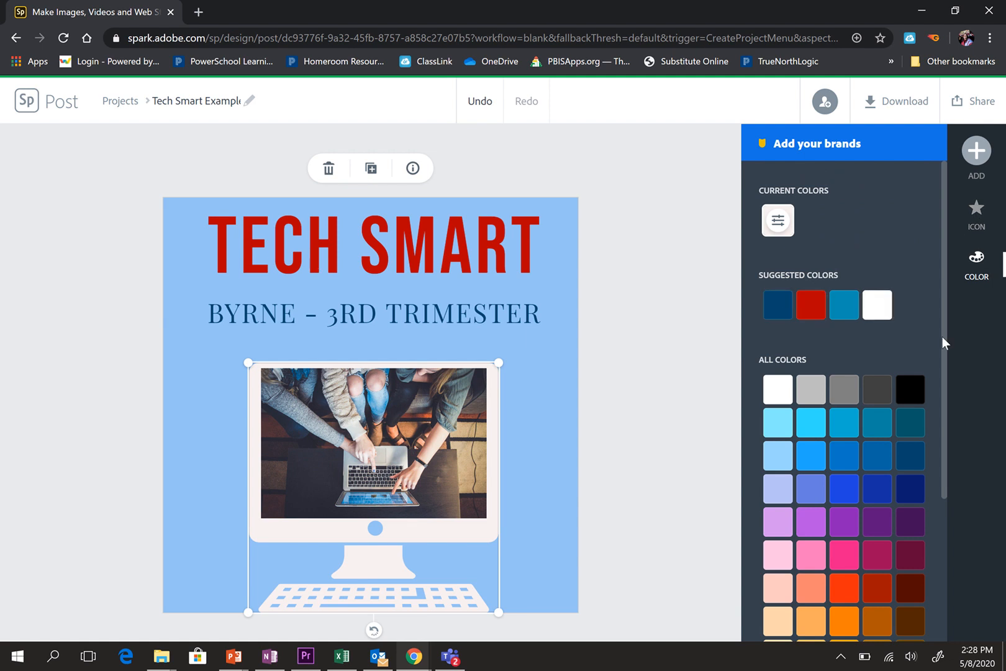
scroll(908, 570, down, 3)
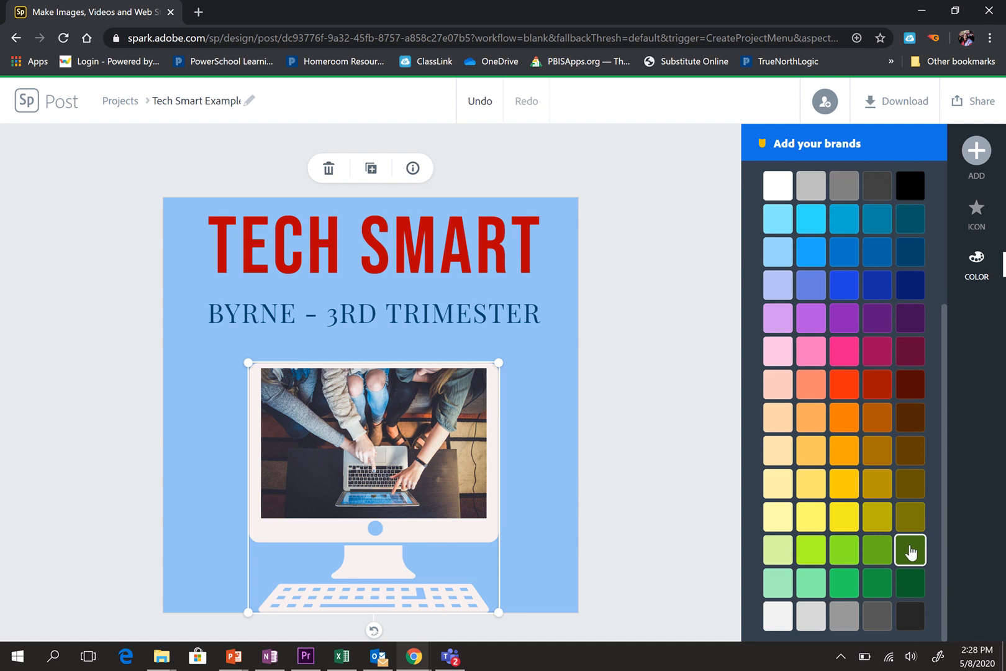
scroll(901, 550, up, 1)
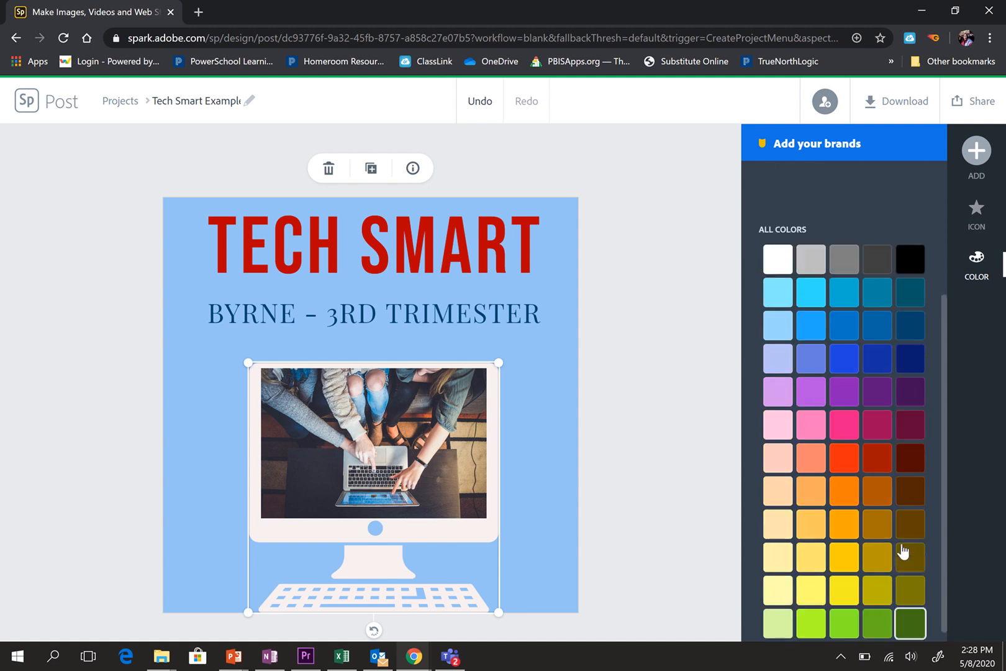
click(911, 301)
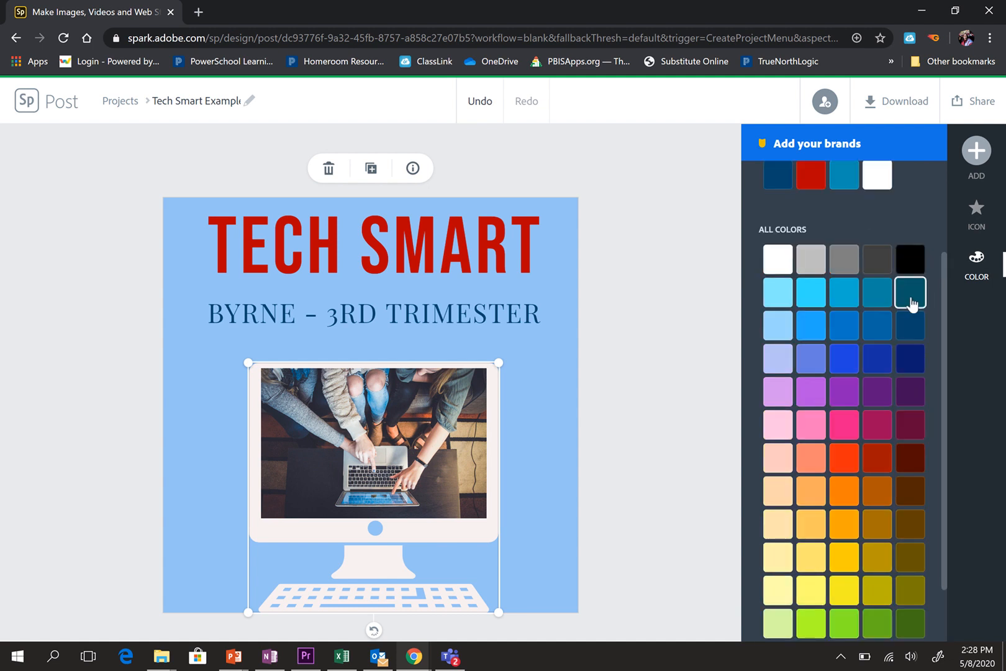
click(844, 176)
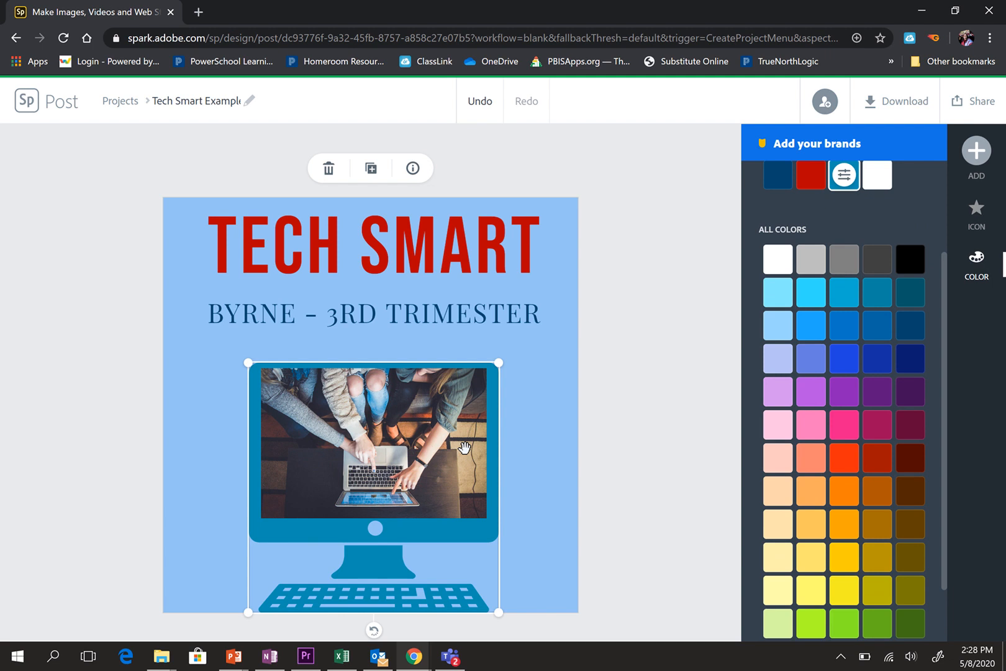
click(647, 426)
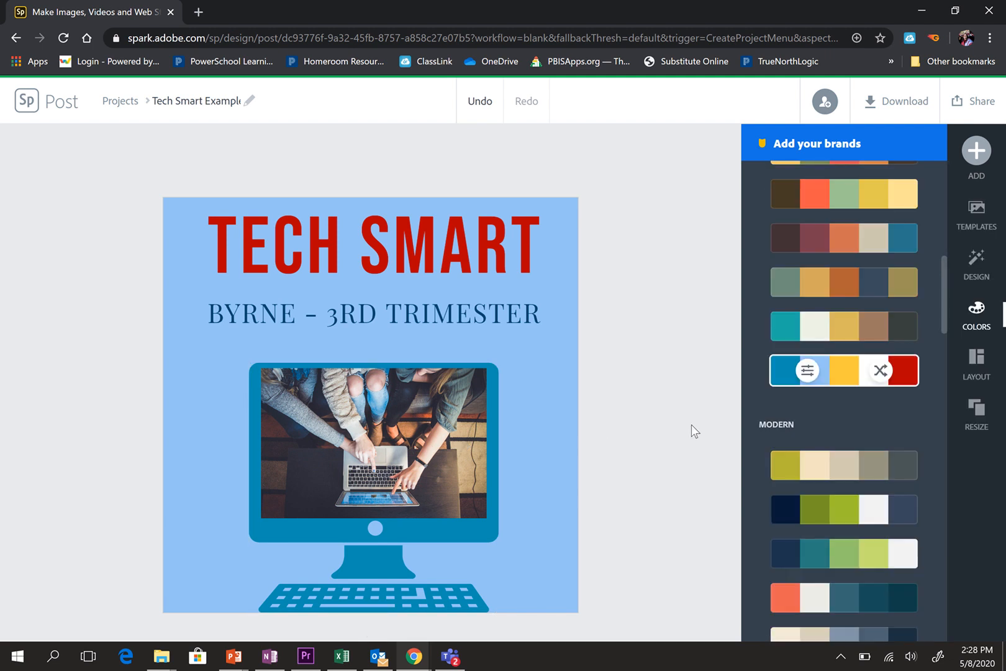
Try the suggested white on the computer icon, restore the suggested teal blue and deselect the icon
scroll(909, 274, up, 6)
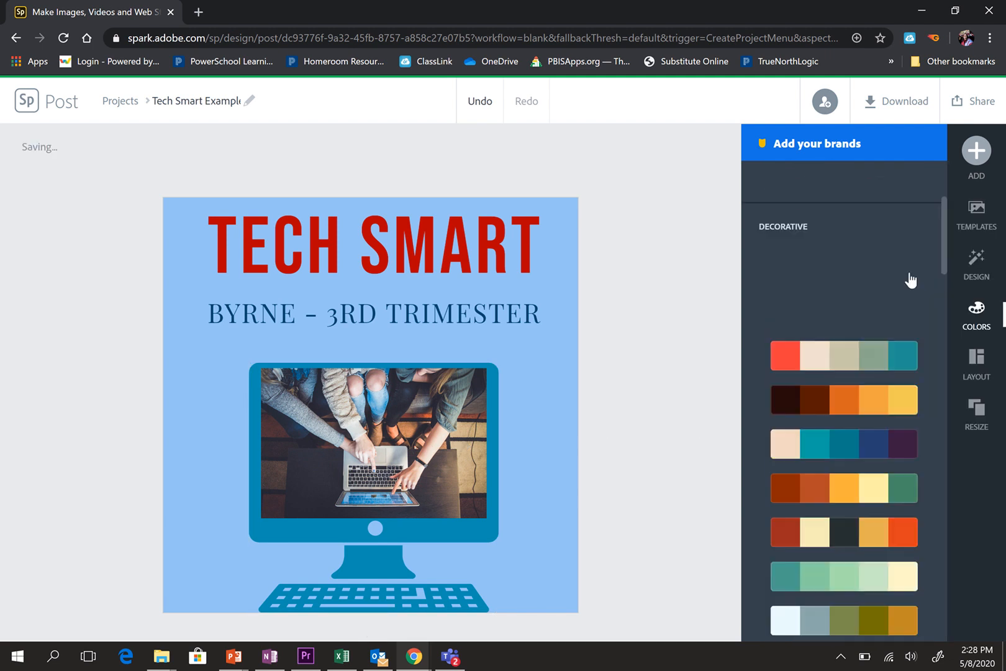
scroll(910, 277, up, 1)
mouse_move(911, 243)
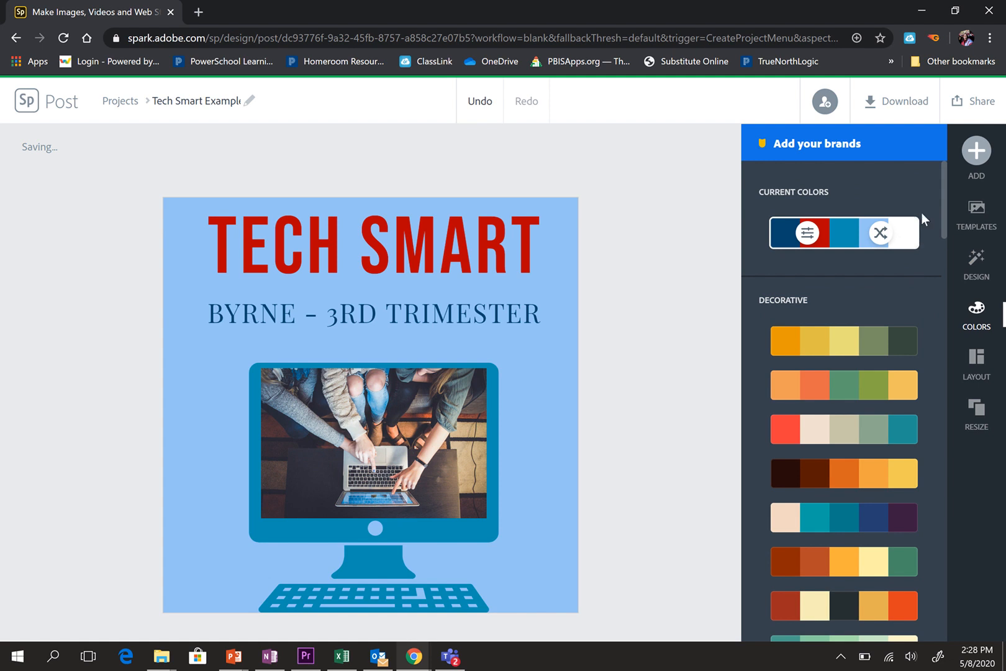
click(372, 550)
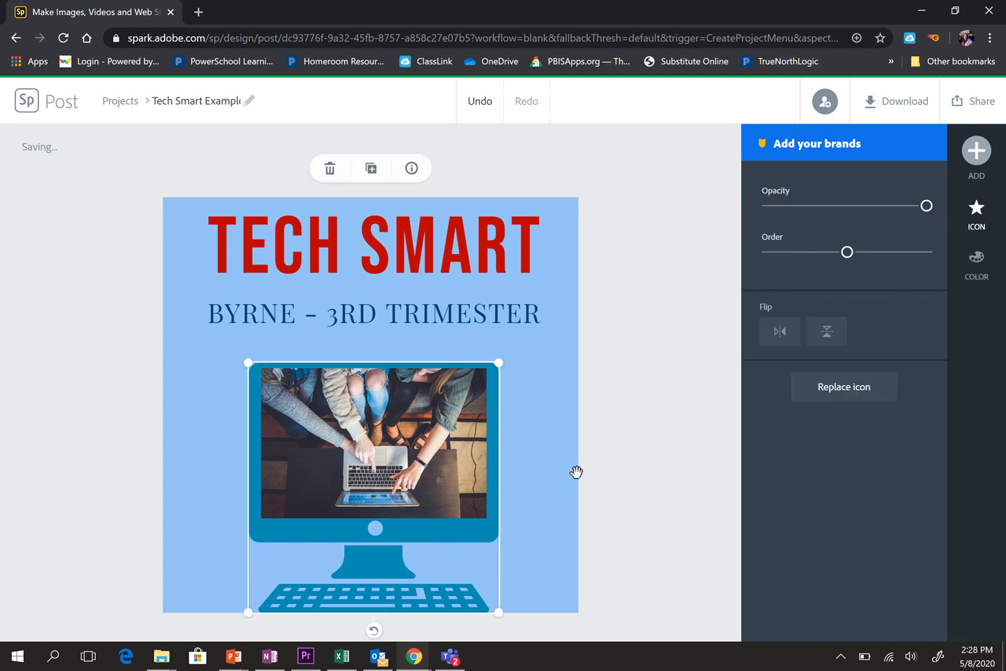
click(982, 269)
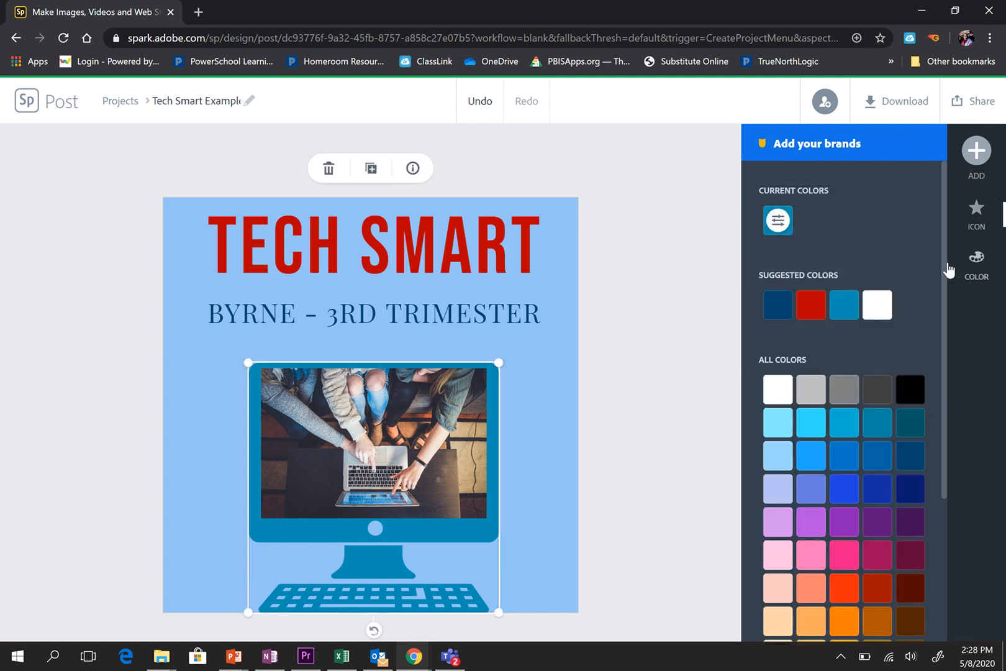
click(882, 318)
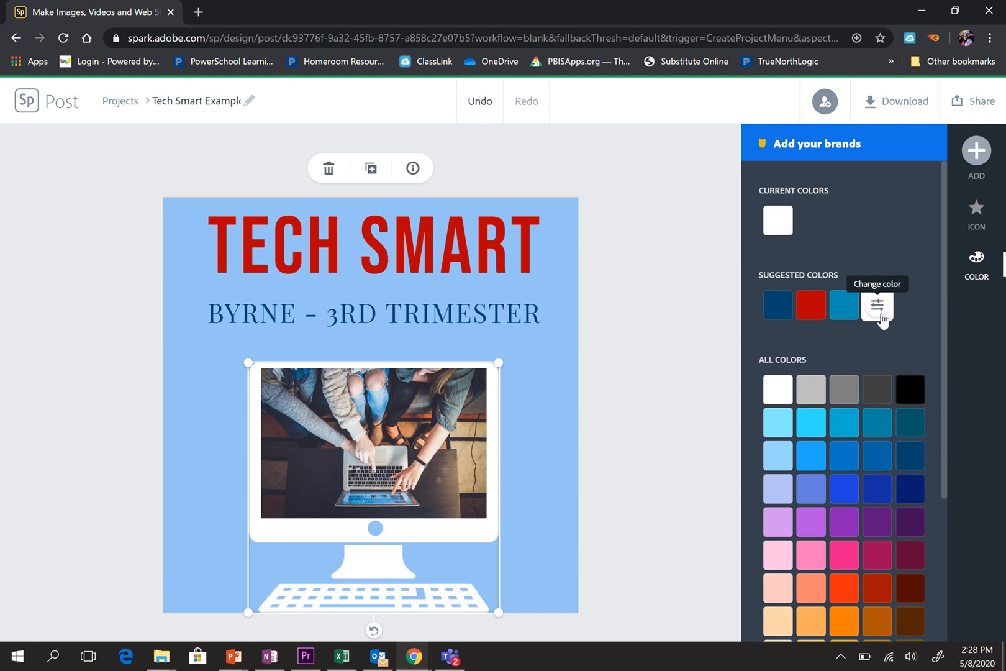
click(846, 306)
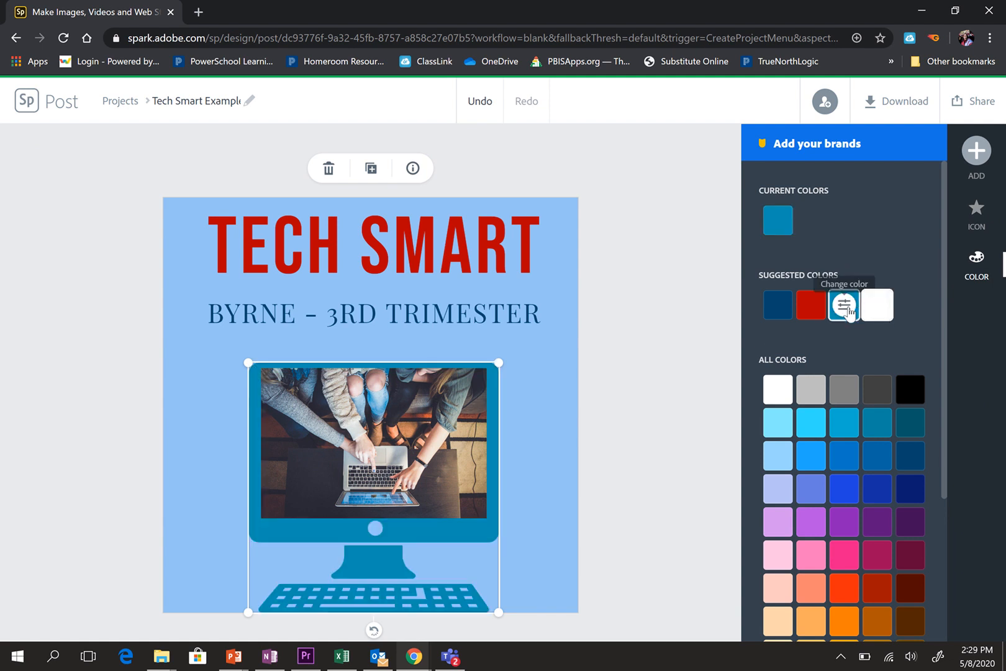
click(701, 402)
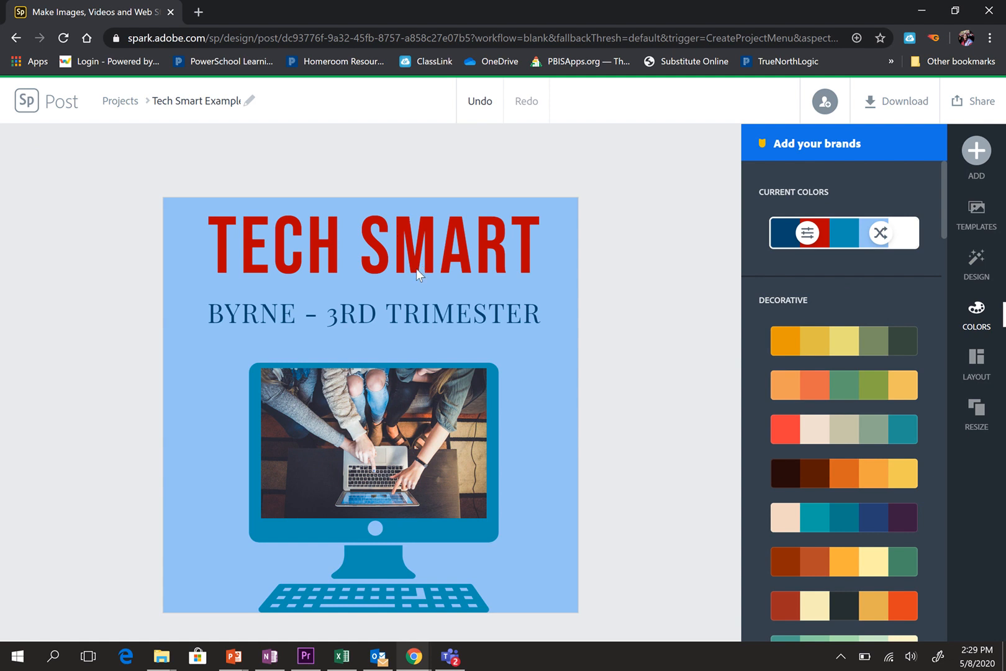
Download the finished flyer as a PNG file
click(905, 103)
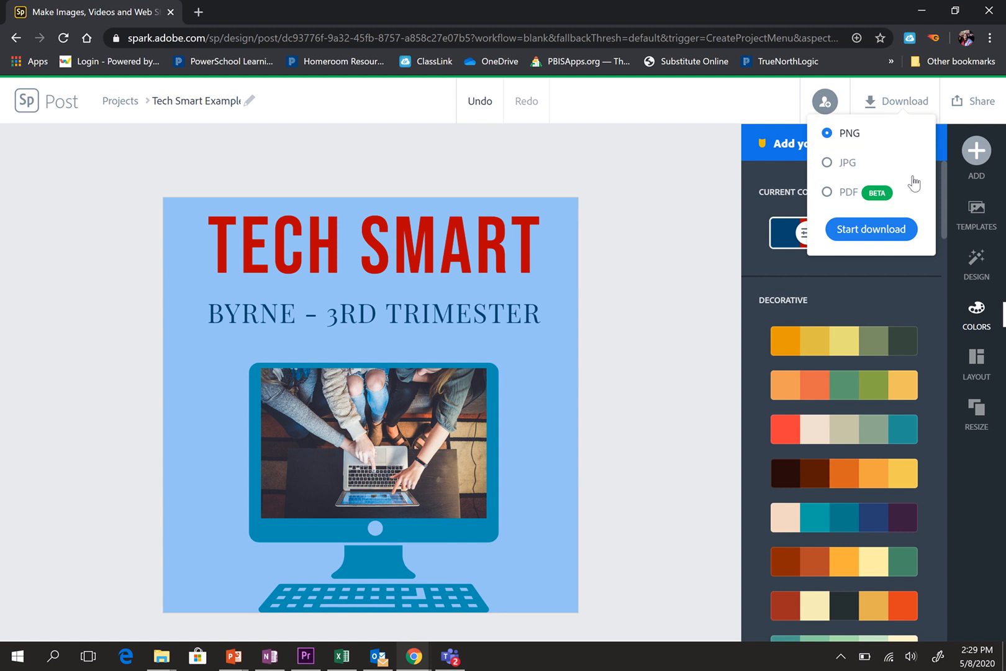
click(873, 230)
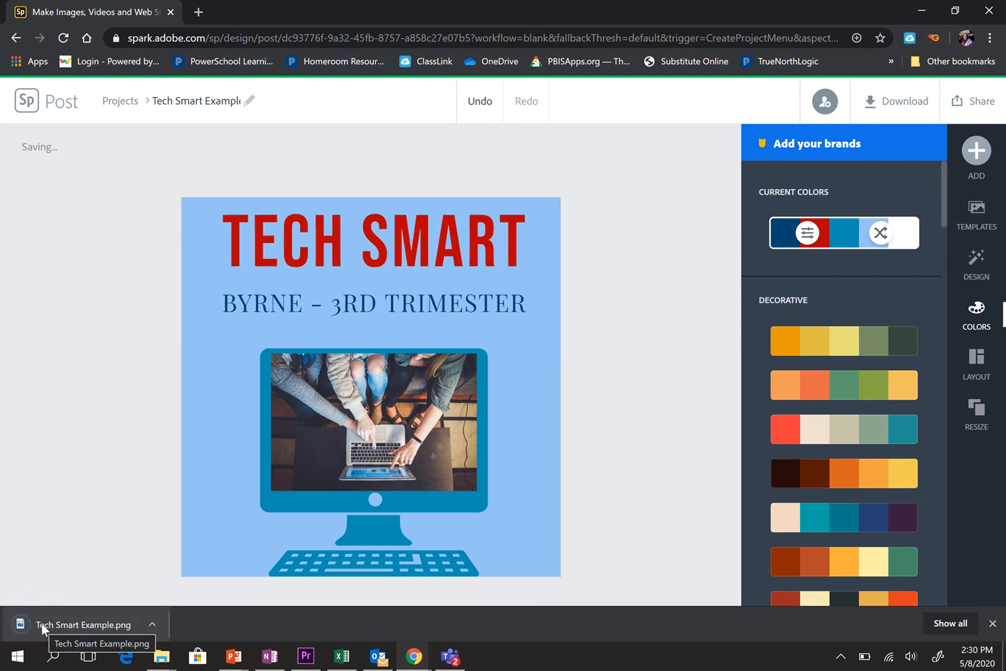
Open Microsoft Teams in a new browser tab and go to the Adobe Spark - Week of May 11 channel
click(204, 10)
text(teams)
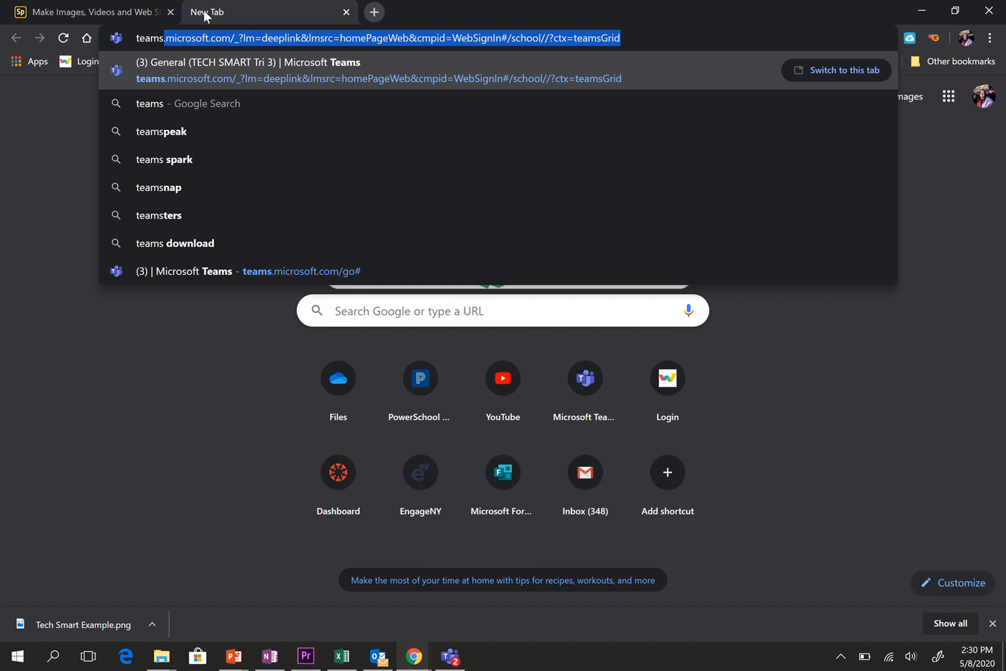
key(Return)
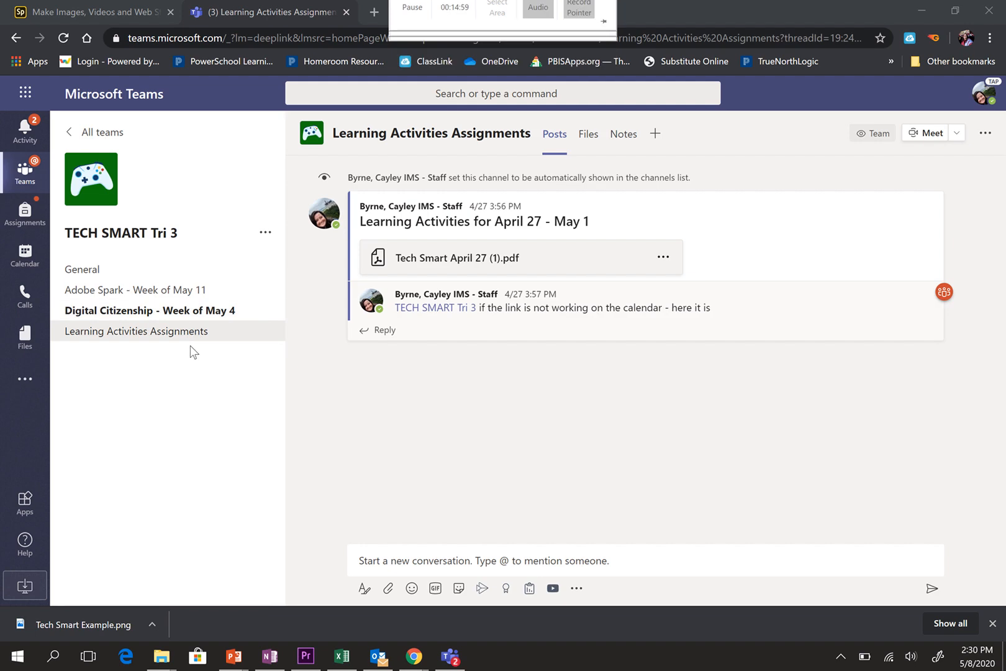
click(127, 292)
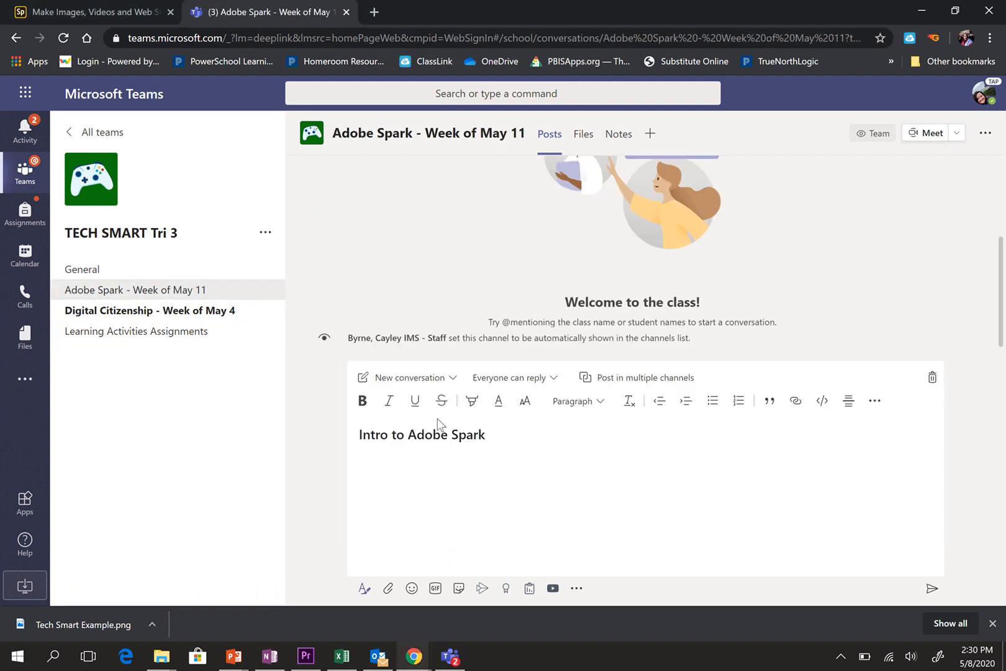
click(505, 433)
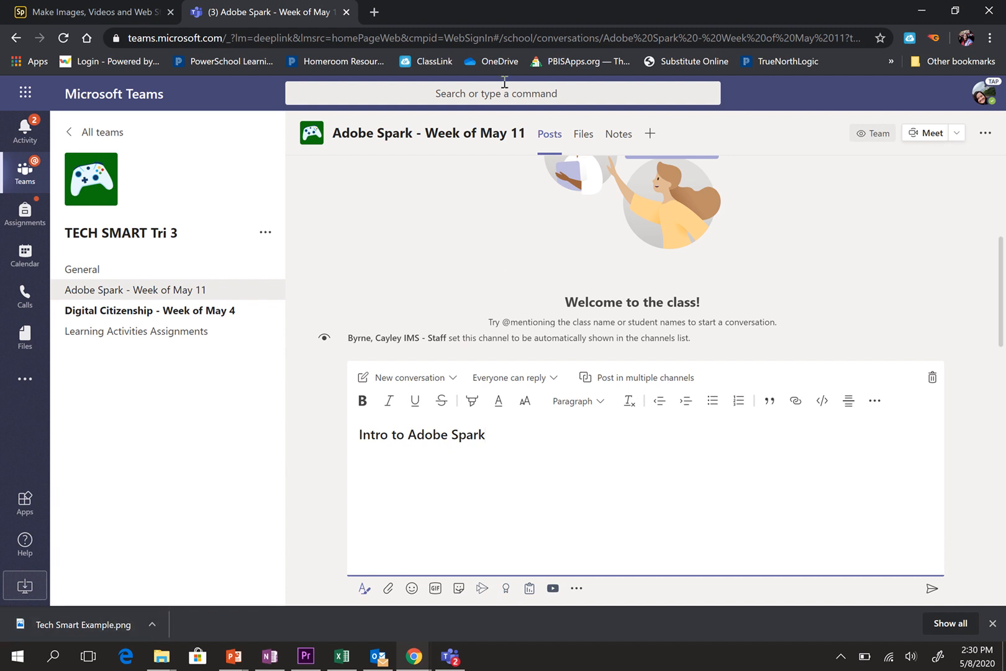
Upload the downloaded Tech Smart Example.png to the channel's files and return to the flyer in Adobe Spark Post
click(583, 135)
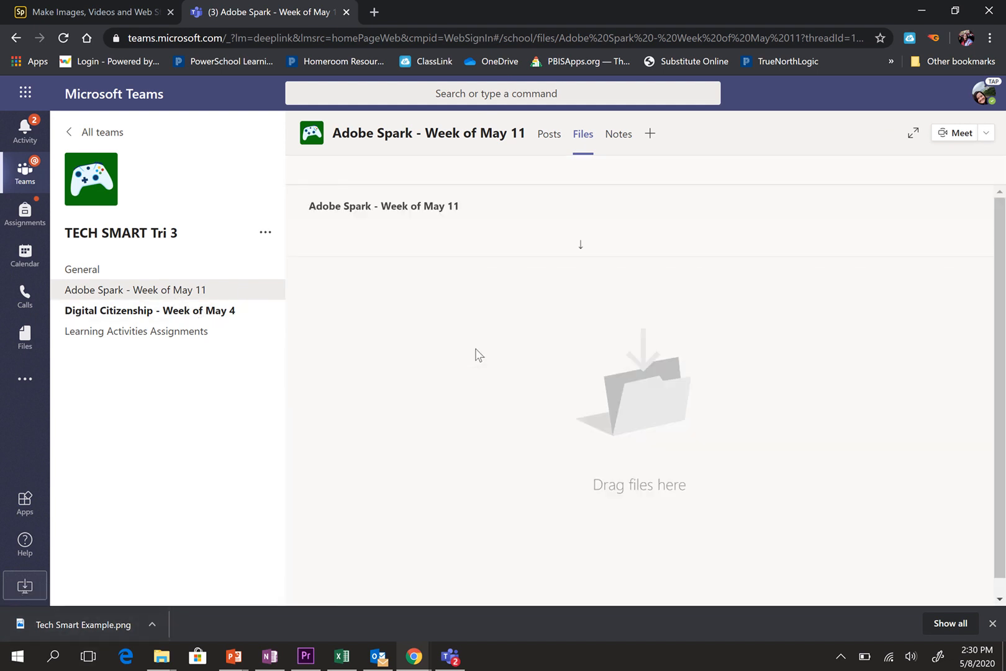
drag(81, 624, 500, 399)
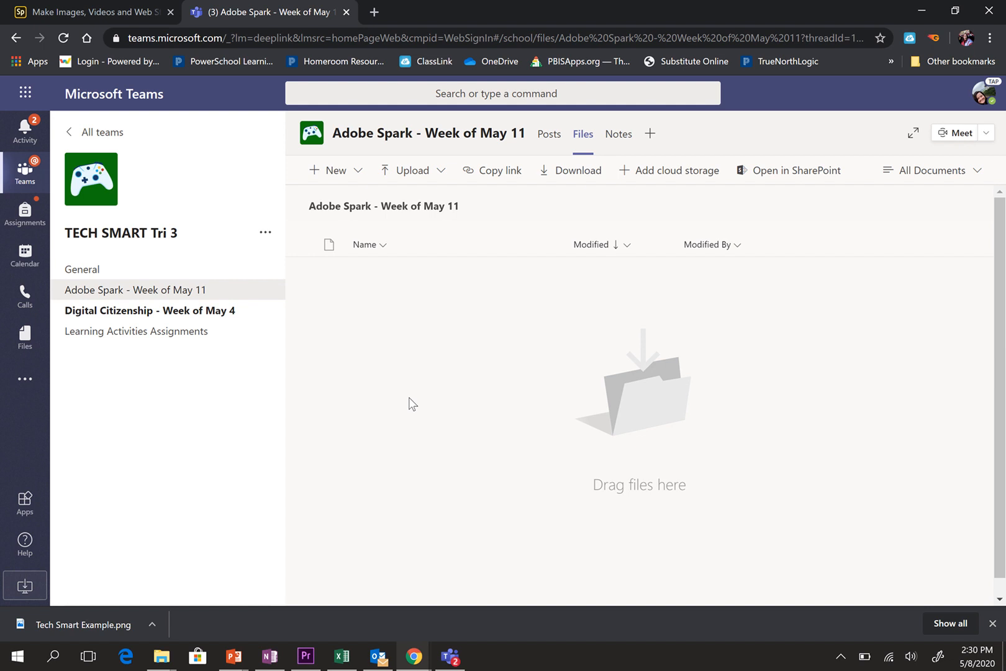
drag(53, 633, 550, 357)
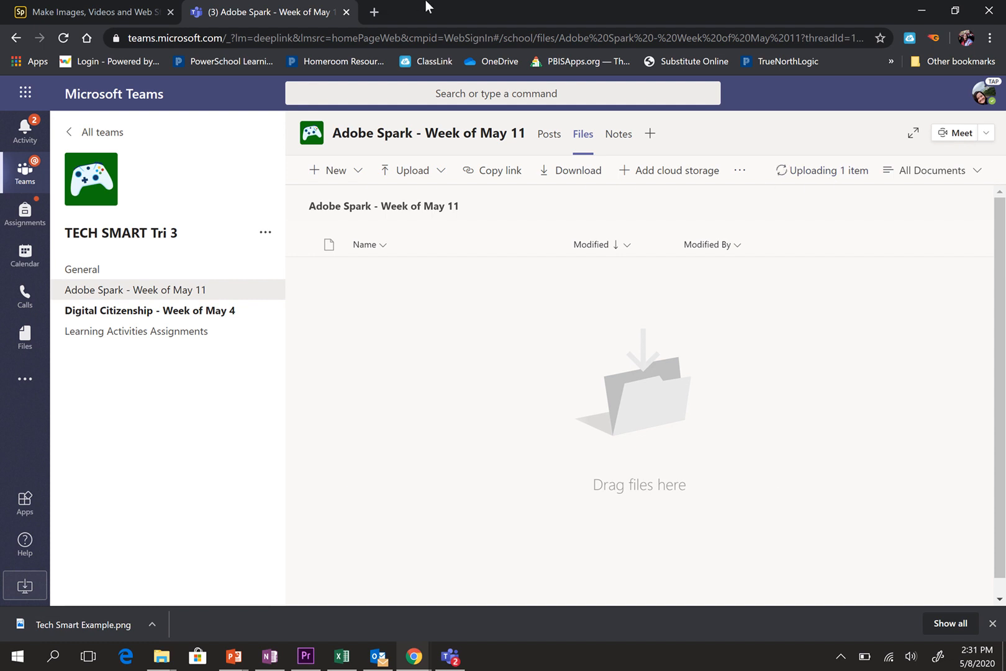
mouse_move(418, 25)
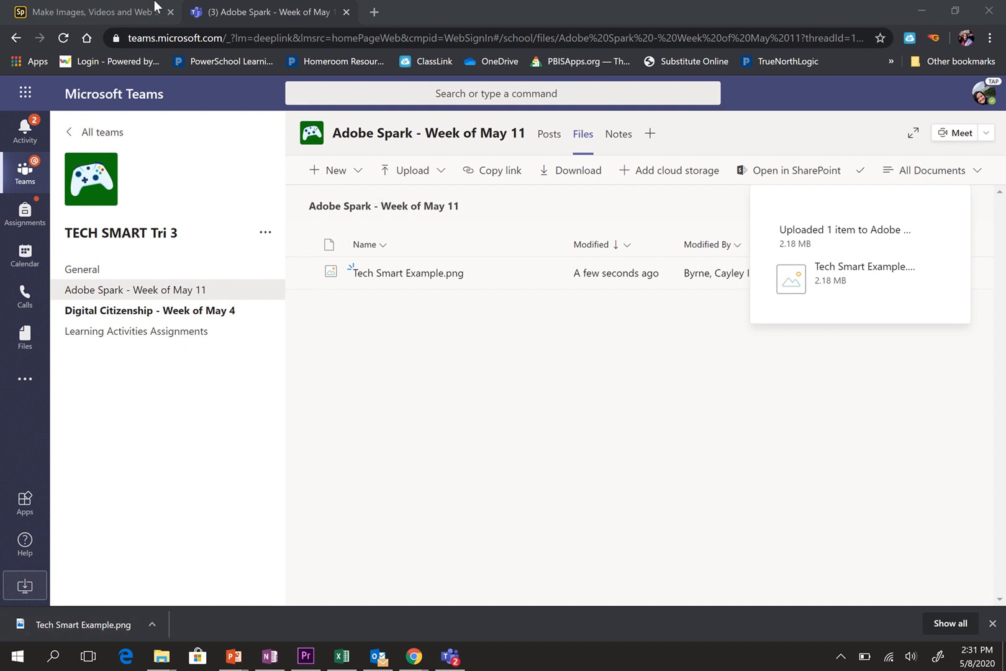
click(101, 14)
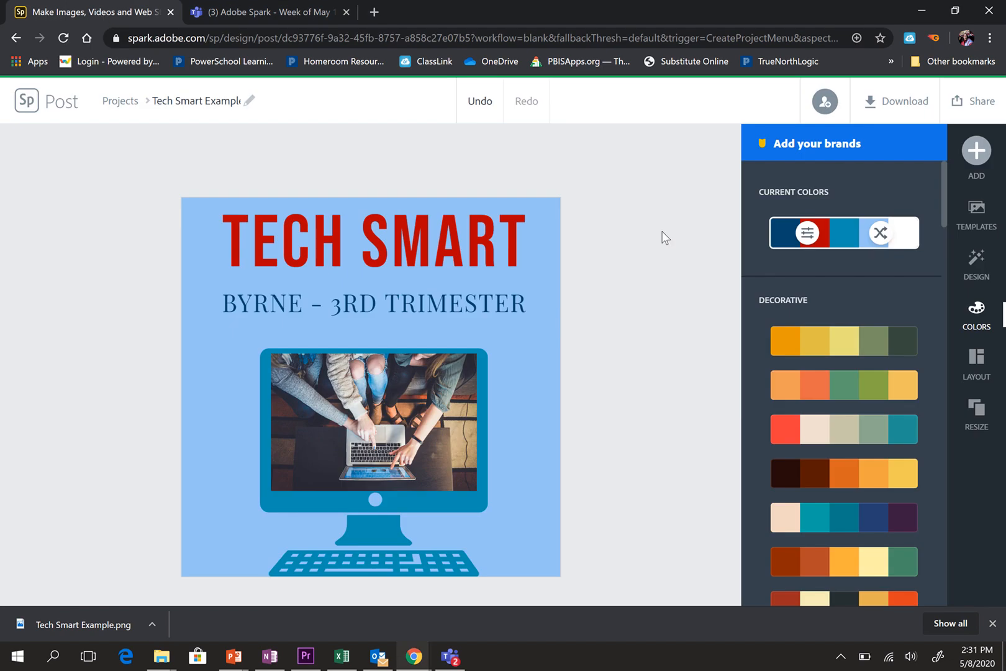